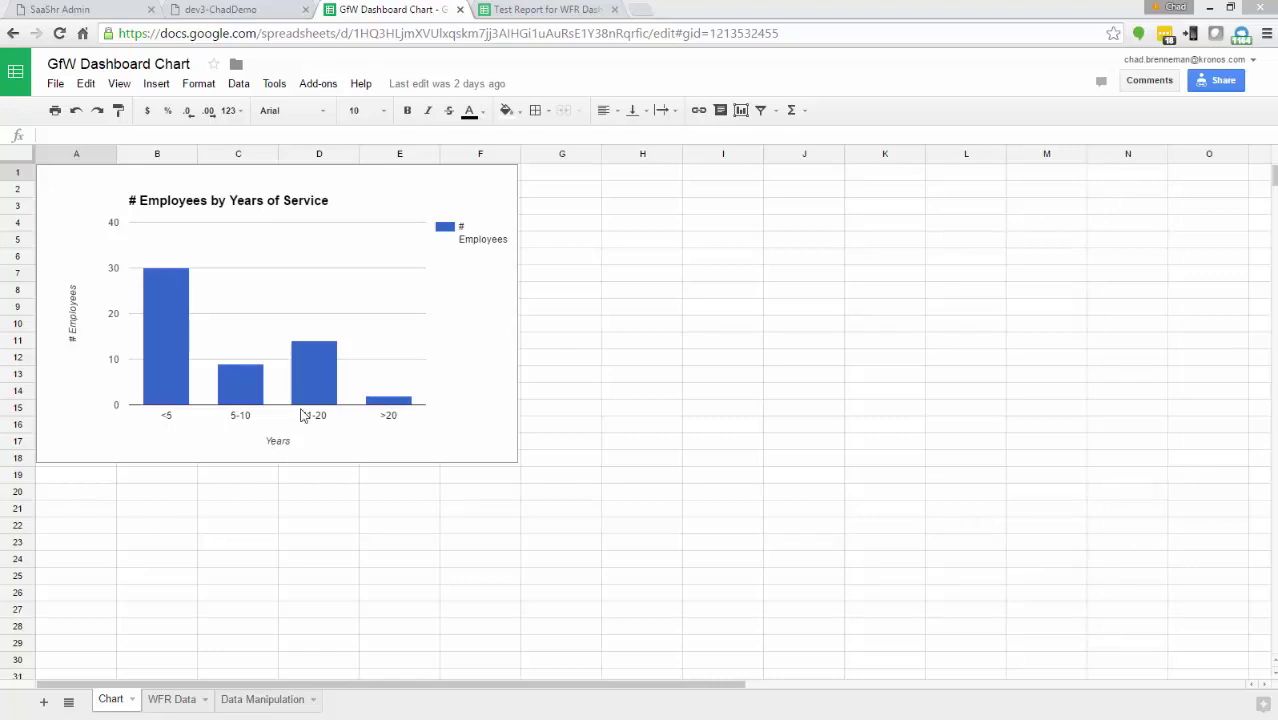
# Review the WFR Data, Data Manipulation and Chart sheets of the dashboard spreadsheet.
pyautogui.click(168, 700)
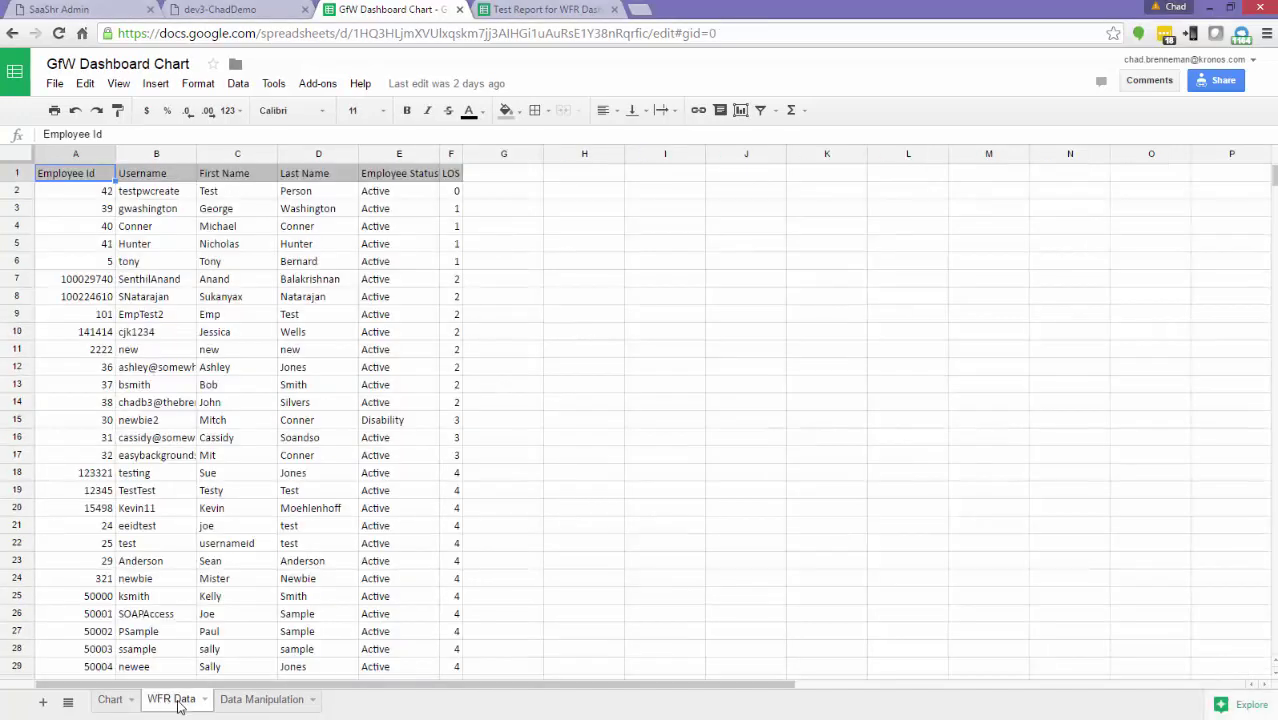
pyautogui.click(252, 699)
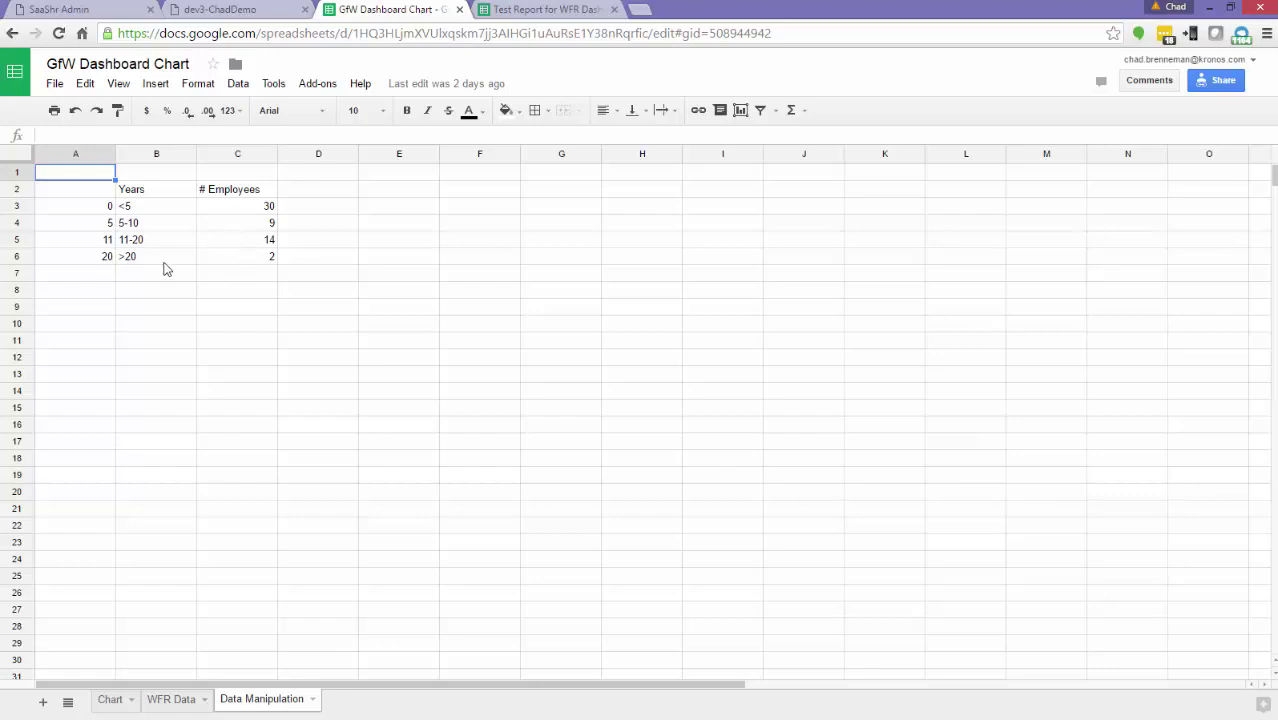
pyautogui.click(112, 703)
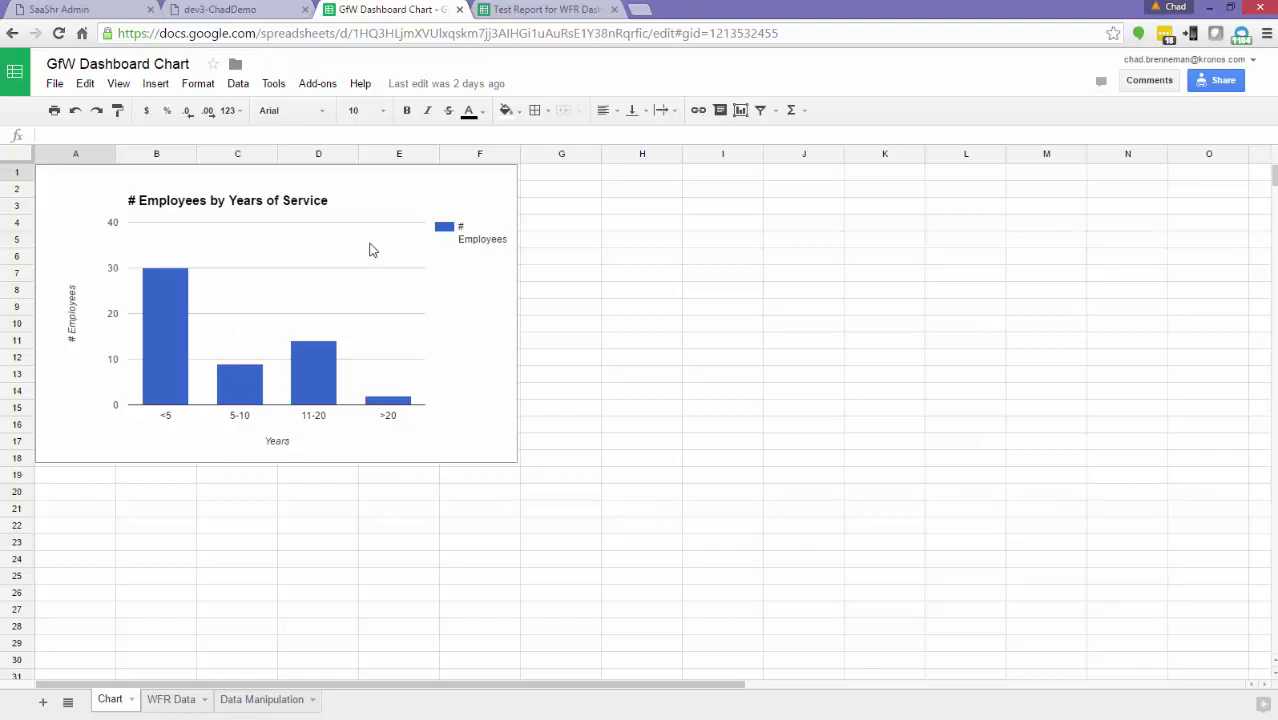
# In Test Report for WFR Dashboard, view the GfW Performance sheet and then Sheet1.
pyautogui.click(520, 12)
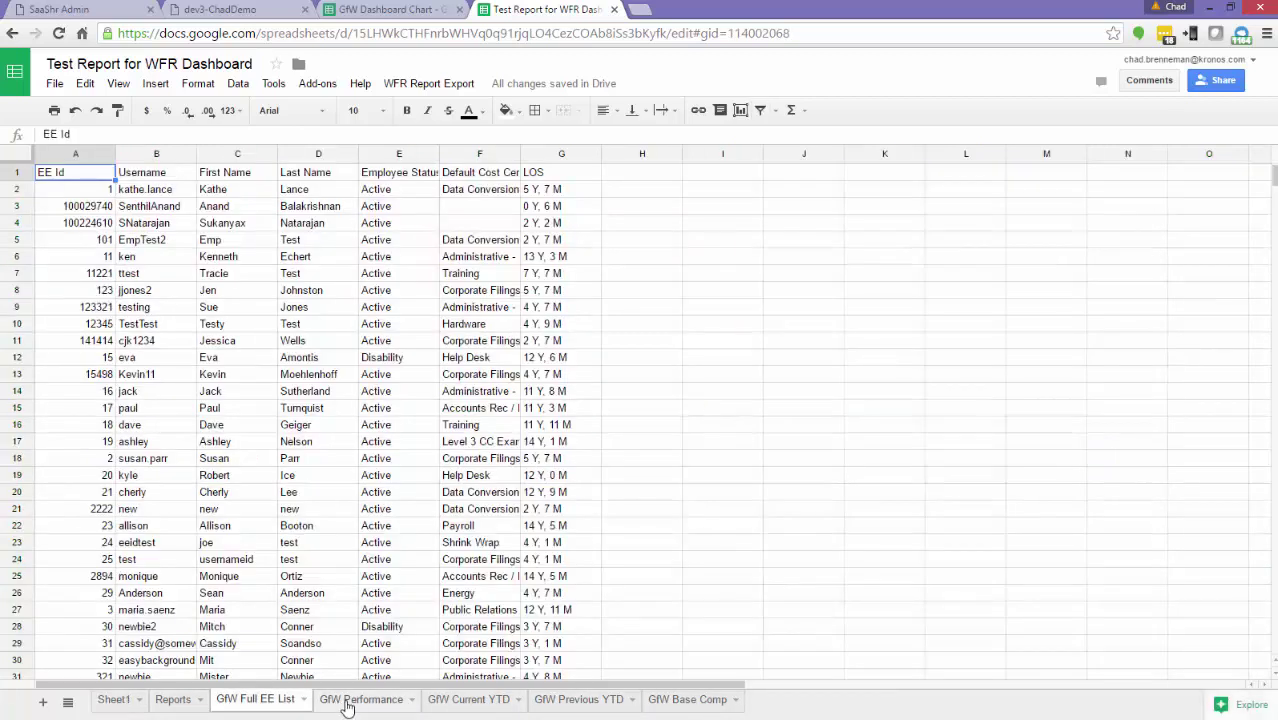
pyautogui.click(333, 700)
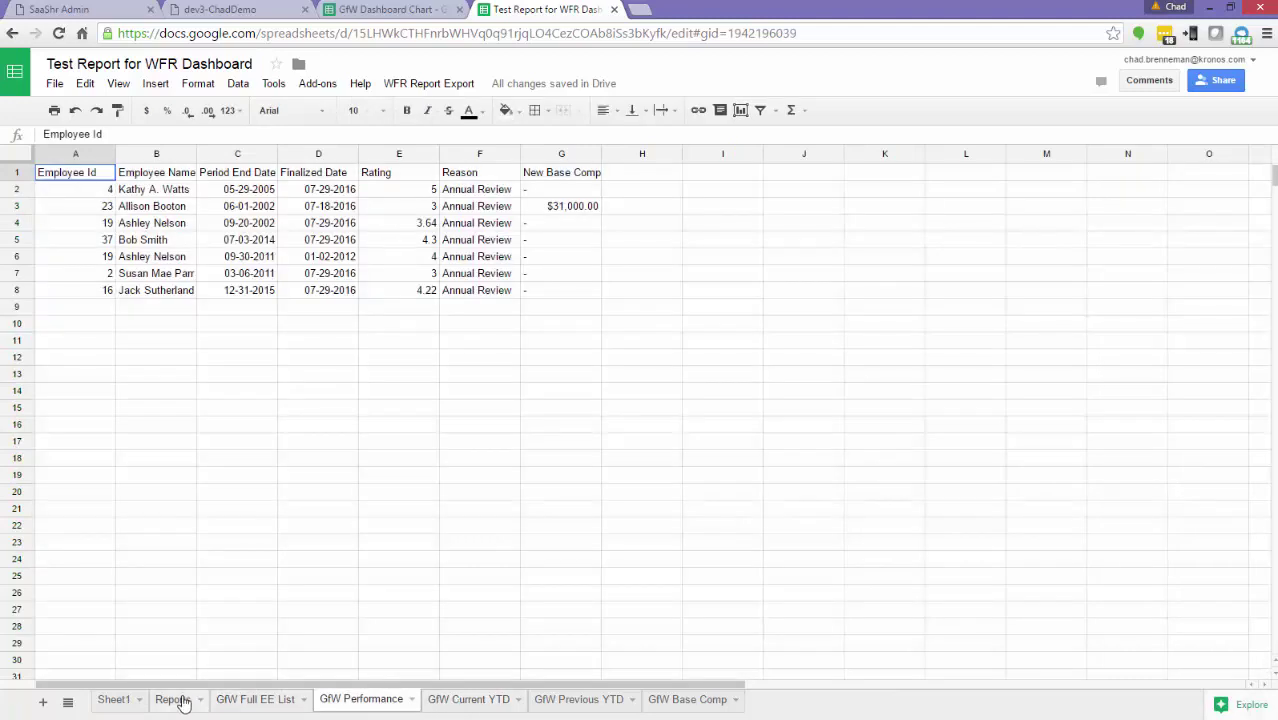
pyautogui.click(121, 703)
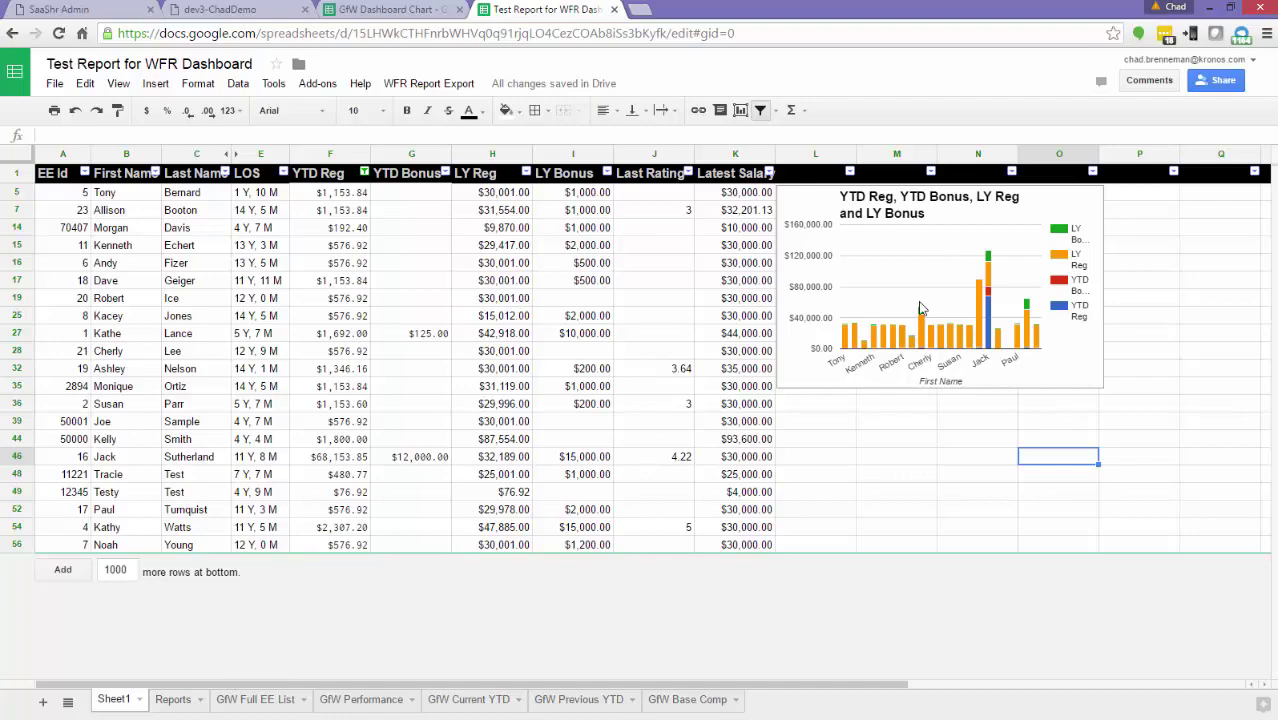
# Show the Kronos dashboard's REPORT MASHUP page with the embedded Test Report table and chart.
pyautogui.click(212, 10)
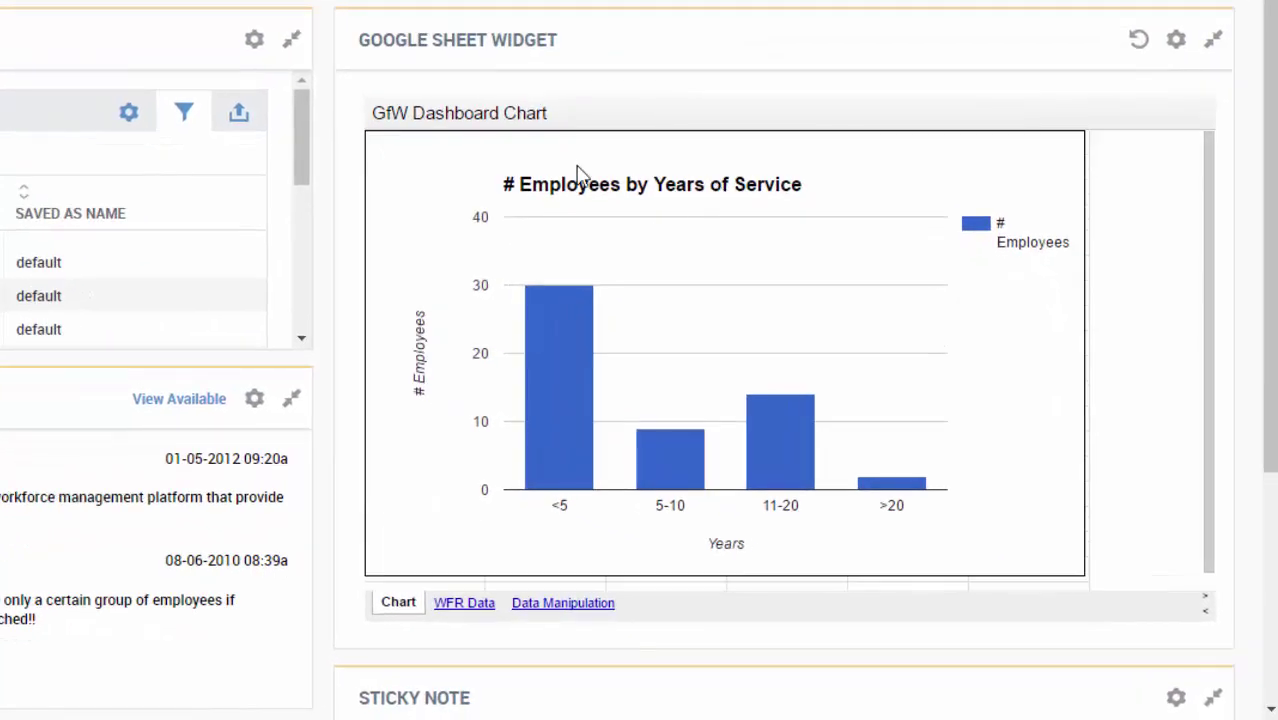
pyautogui.moveTo(721, 471)
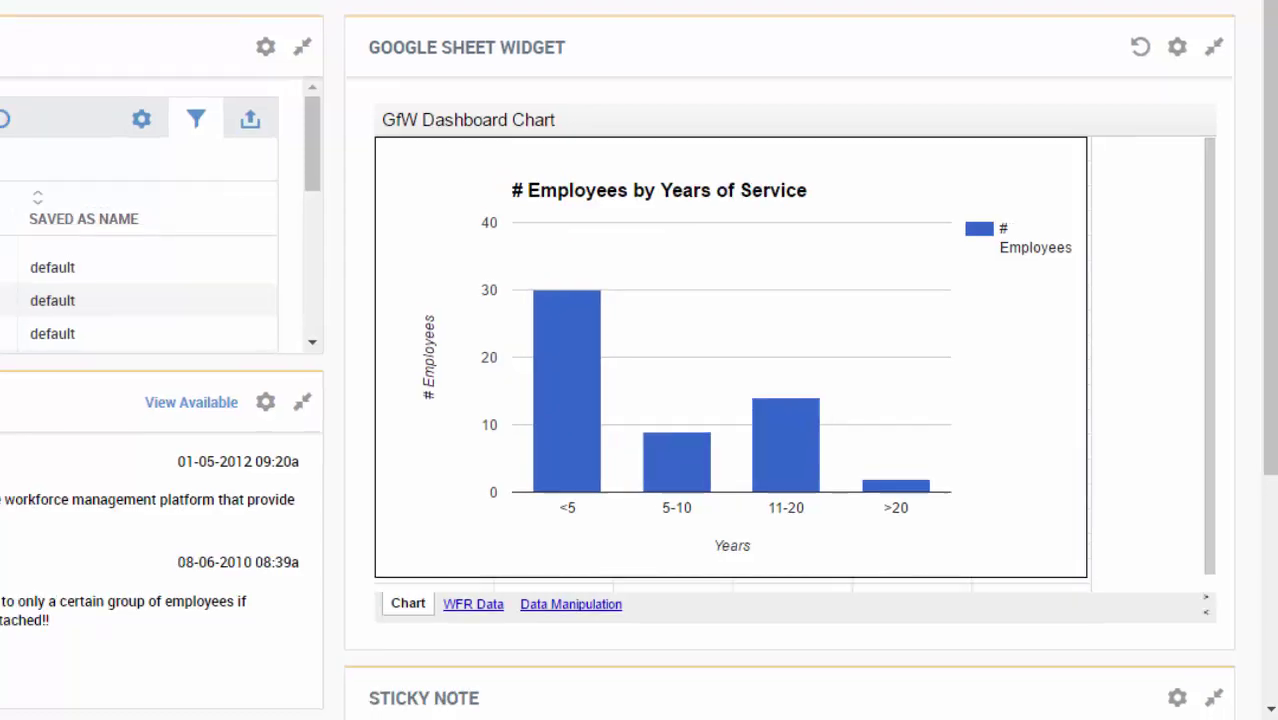
pyautogui.click(143, 212)
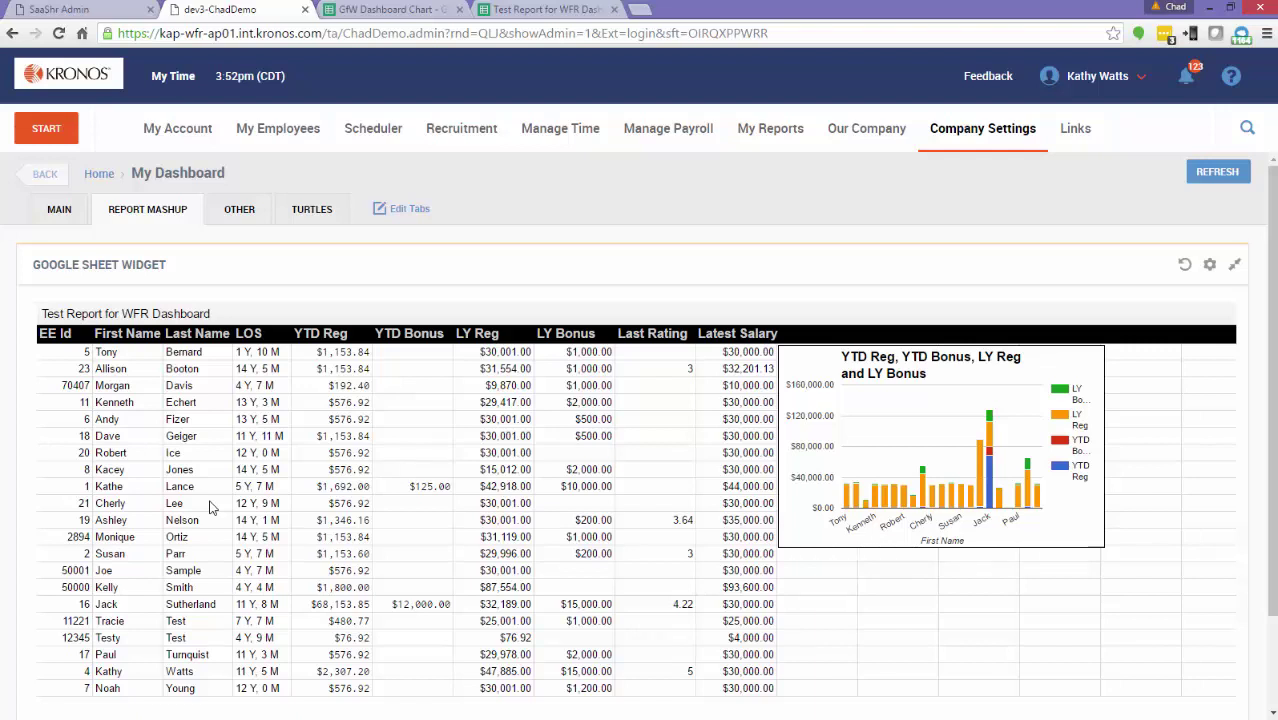
# Switch to the SaaShr Admin tab to review My Saved Reports.
pyautogui.hotkey('ctrl', 'shift', 'Tab')
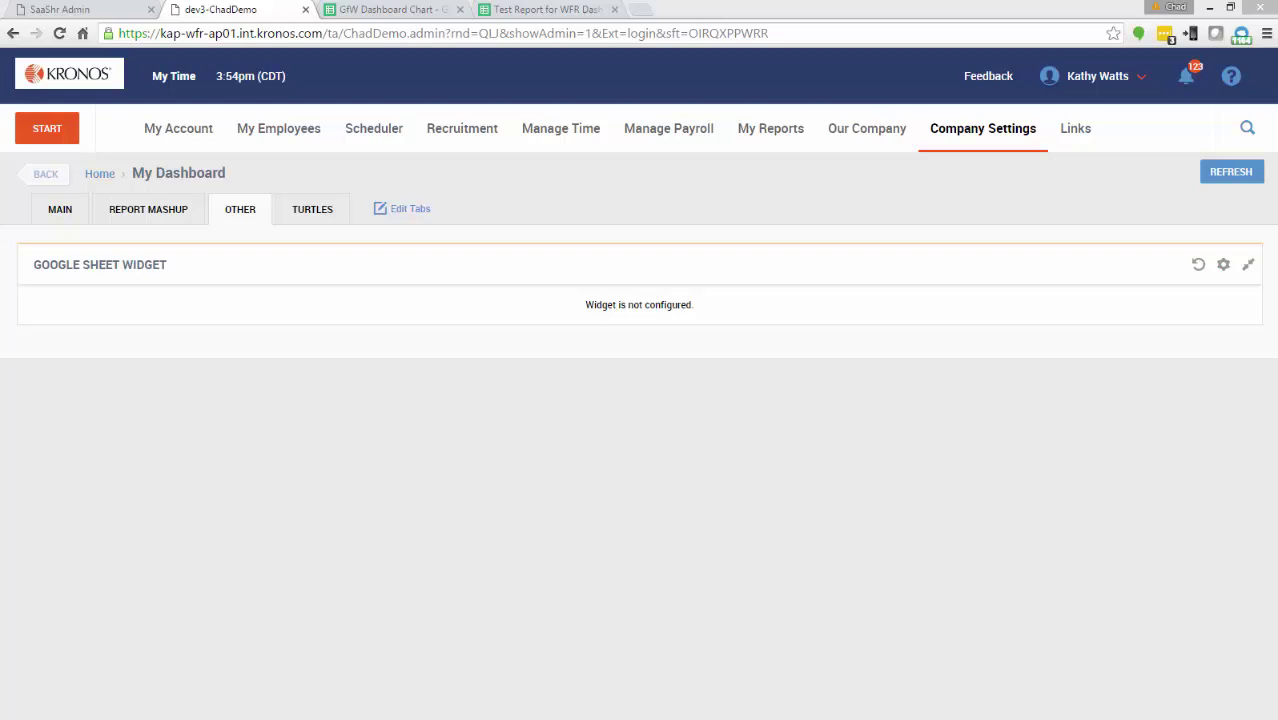
# Edit the installed Google For Work Integration product and download both Report Loader documents.
pyautogui.click(868, 143)
pyautogui.click(121, 293)
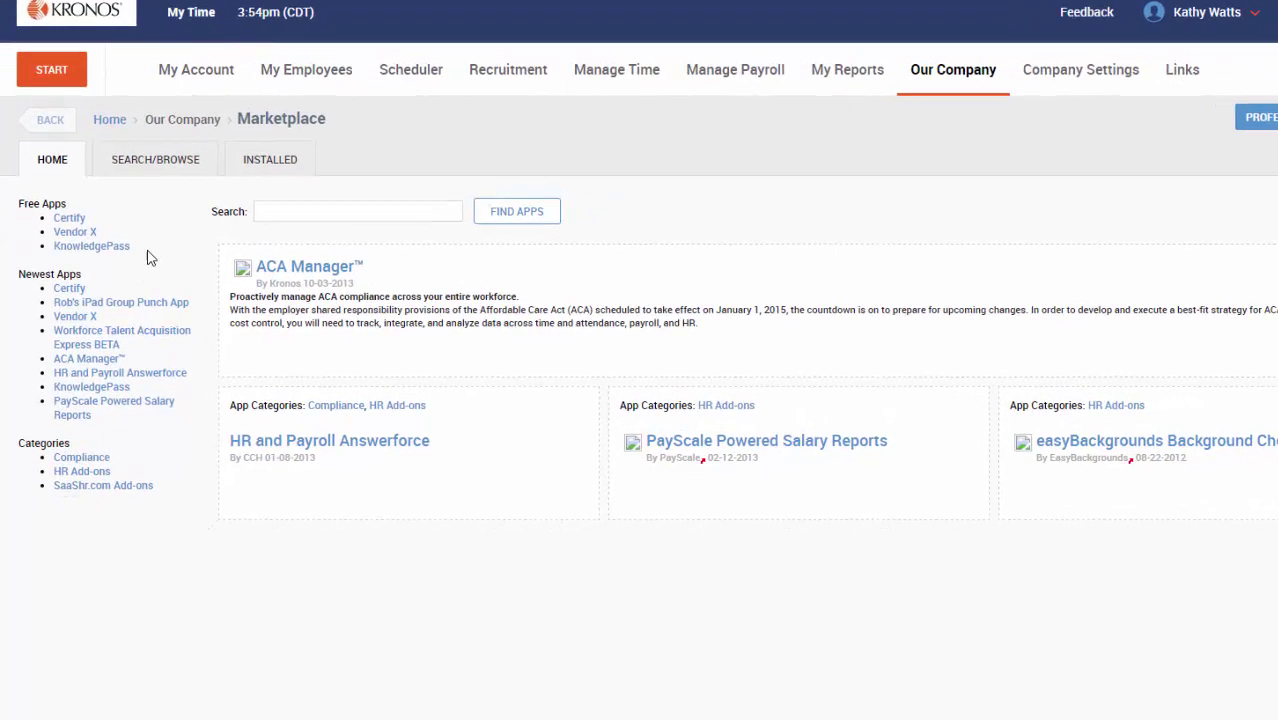
pyautogui.click(315, 88)
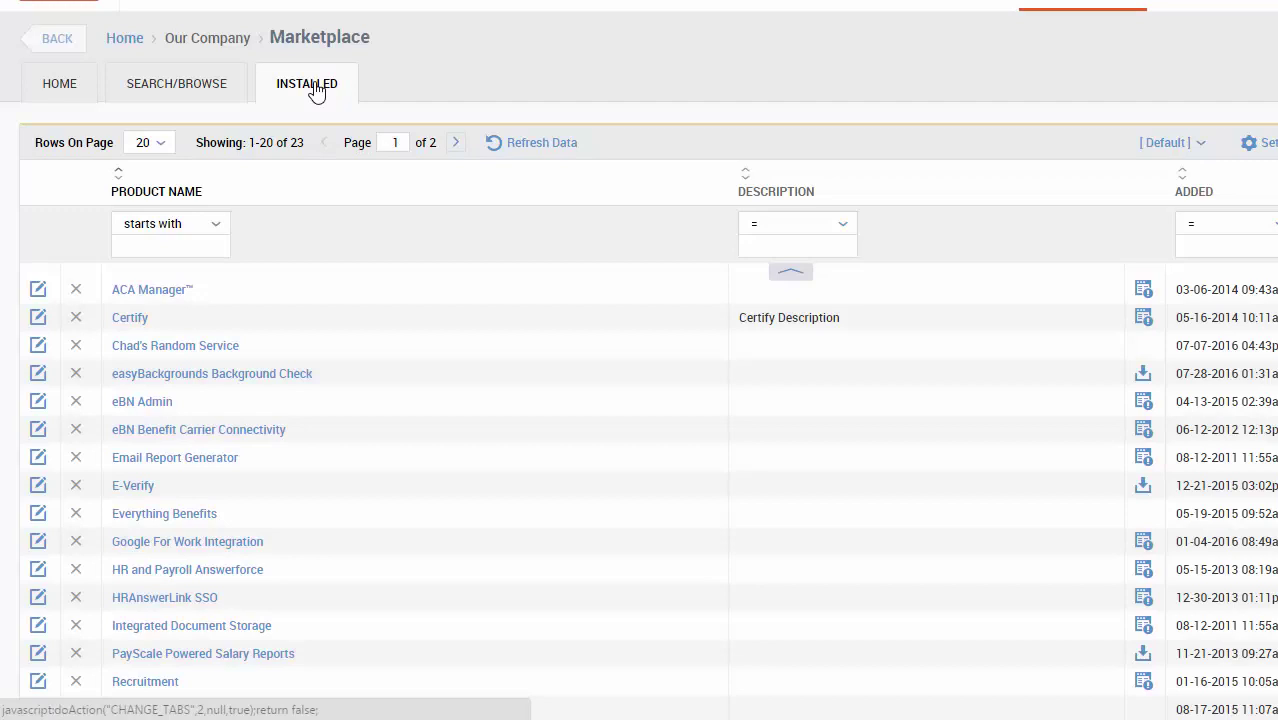
pyautogui.click(37, 545)
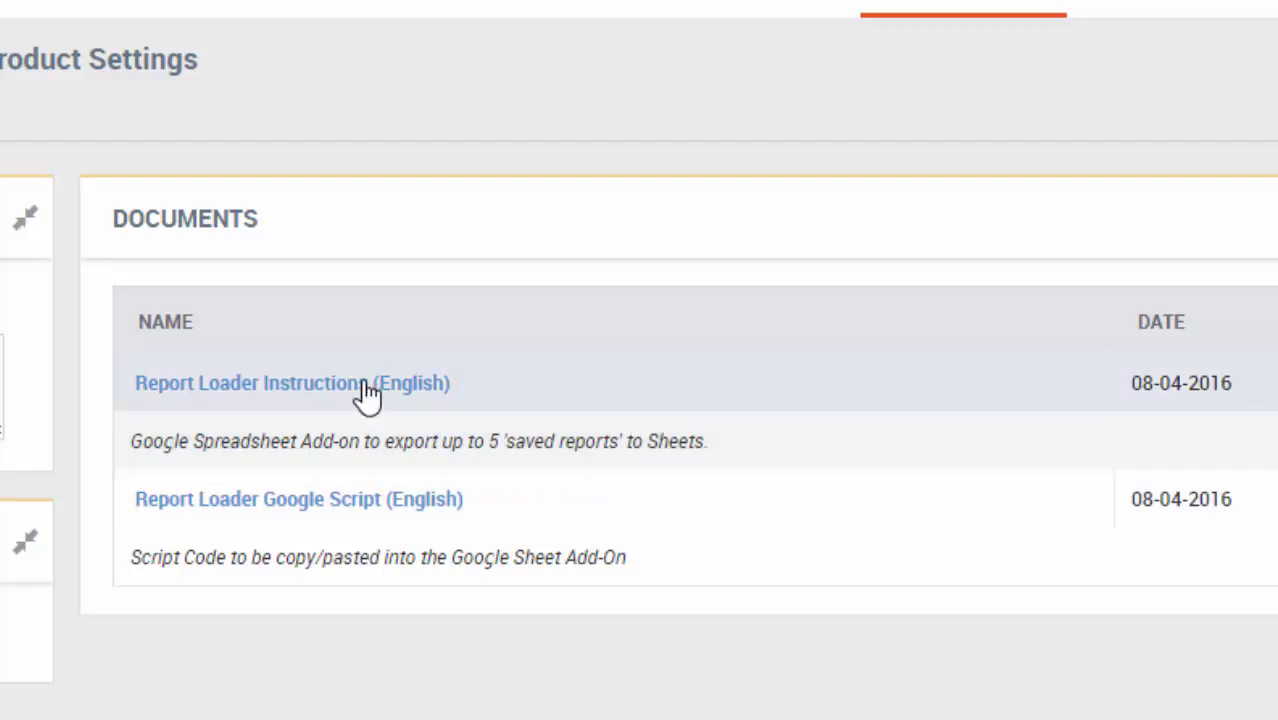
pyautogui.click(368, 390)
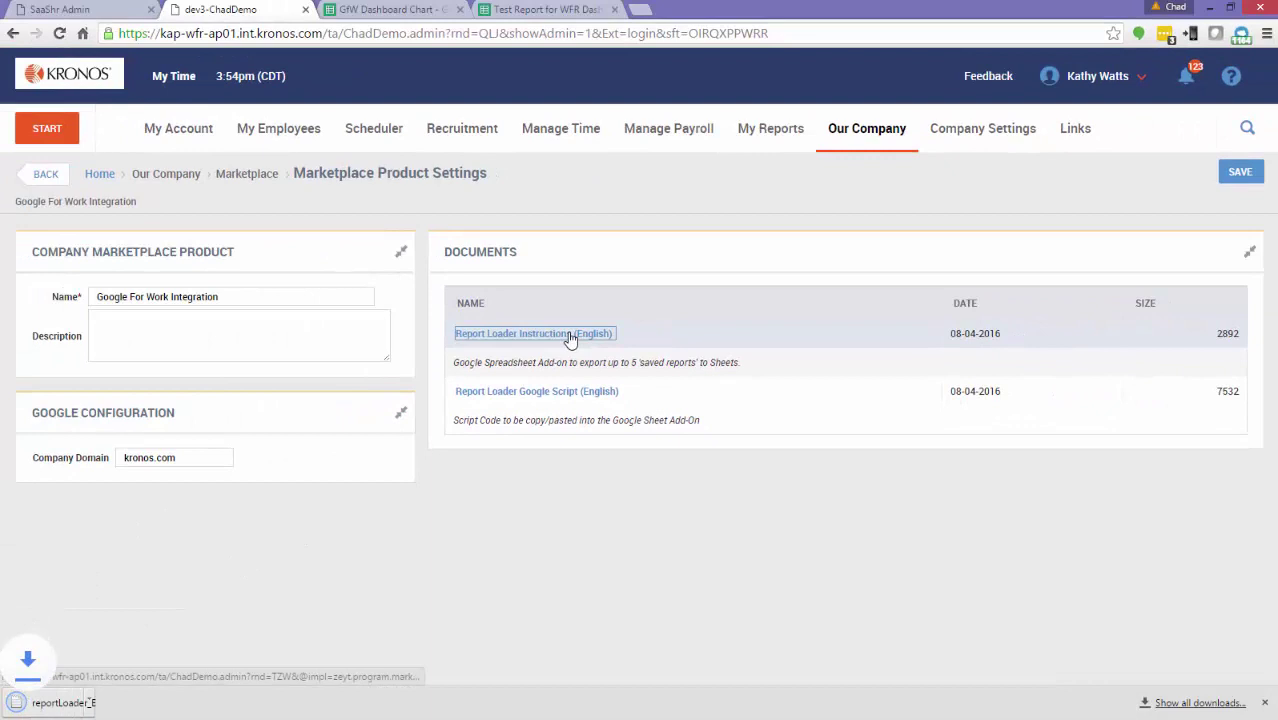
pyautogui.click(570, 394)
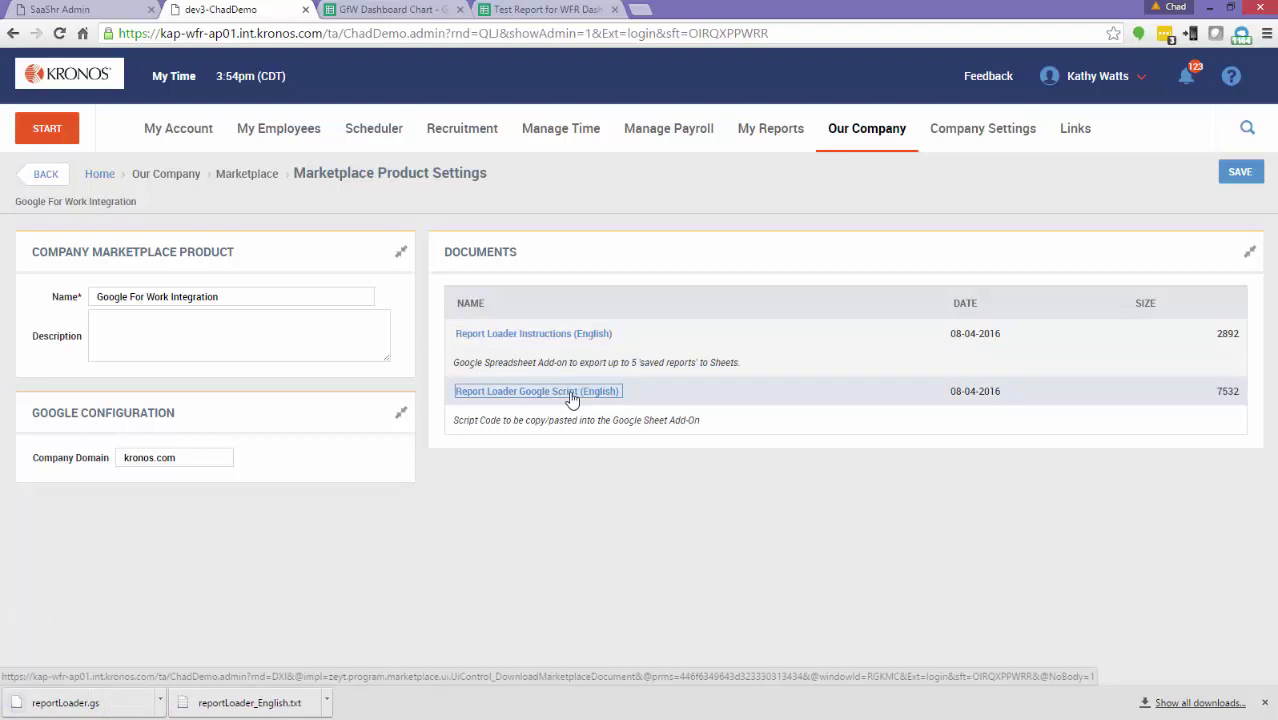
# Show reportLoader_English.txt in a narrow Notepad on the right, with the browser on the left half.
pyautogui.click(193, 705)
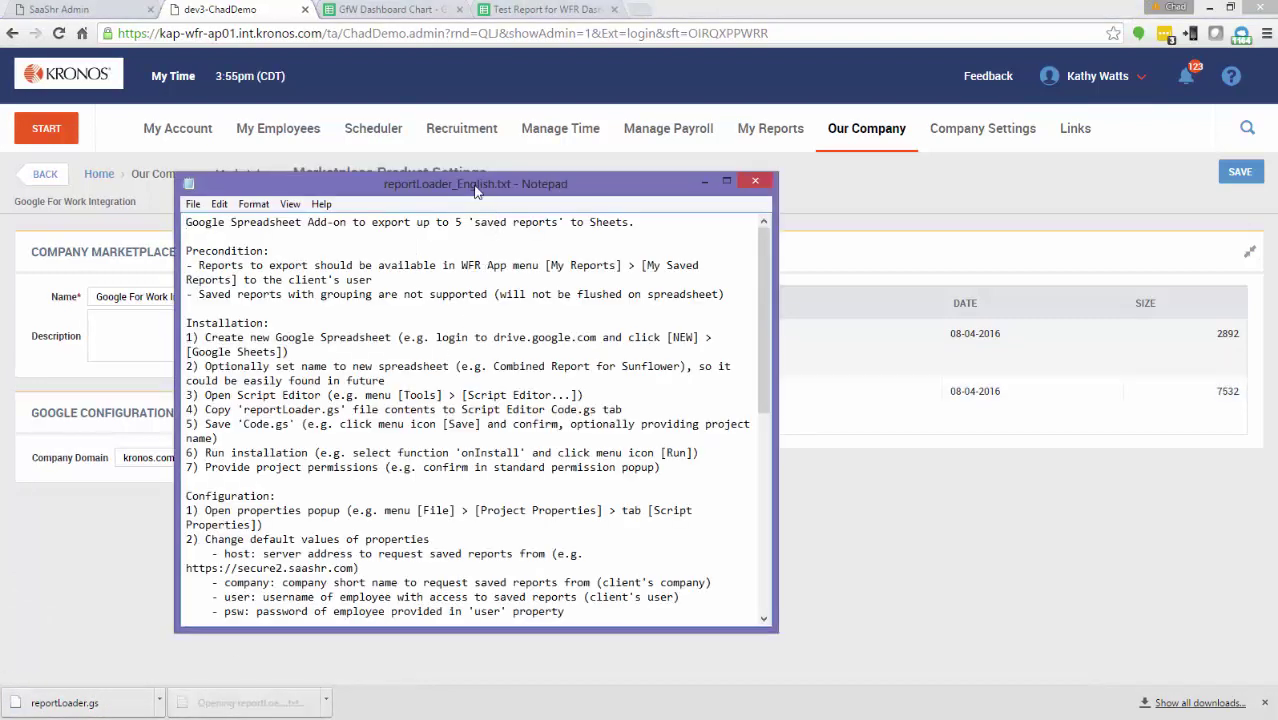
pyautogui.moveTo(494, 190); pyautogui.dragTo(1276, 20)
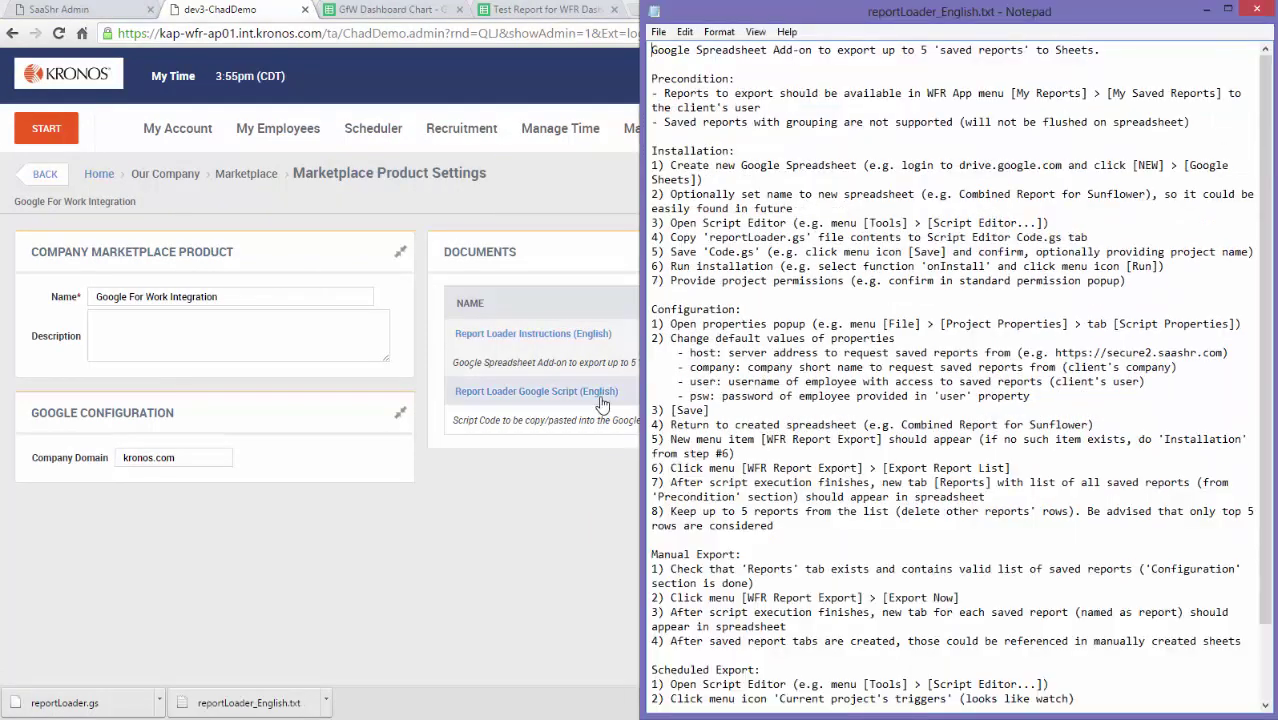
pyautogui.moveTo(645, 384); pyautogui.dragTo(907, 384)
pyautogui.press('super+Left')
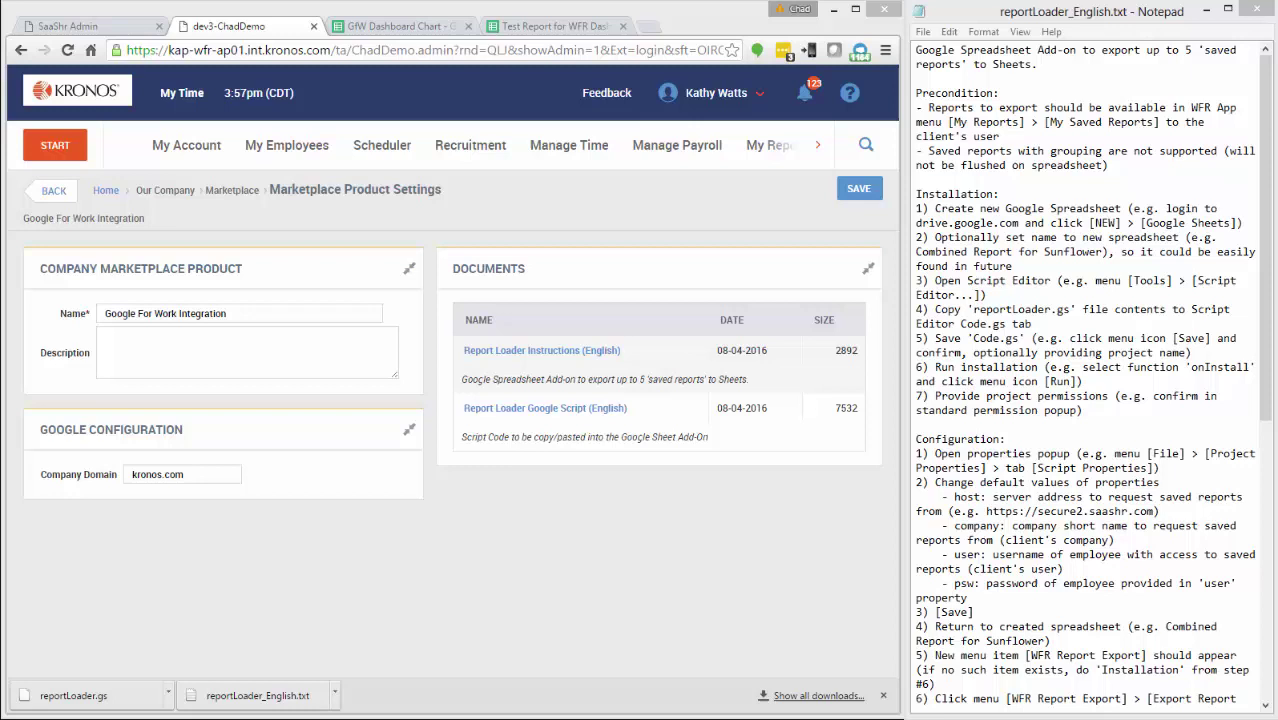
pyautogui.click(392, 30)
# Create a new blank spreadsheet and close the GfW Dashboard Chart and Test Report spreadsheets.
pyautogui.click(62, 100)
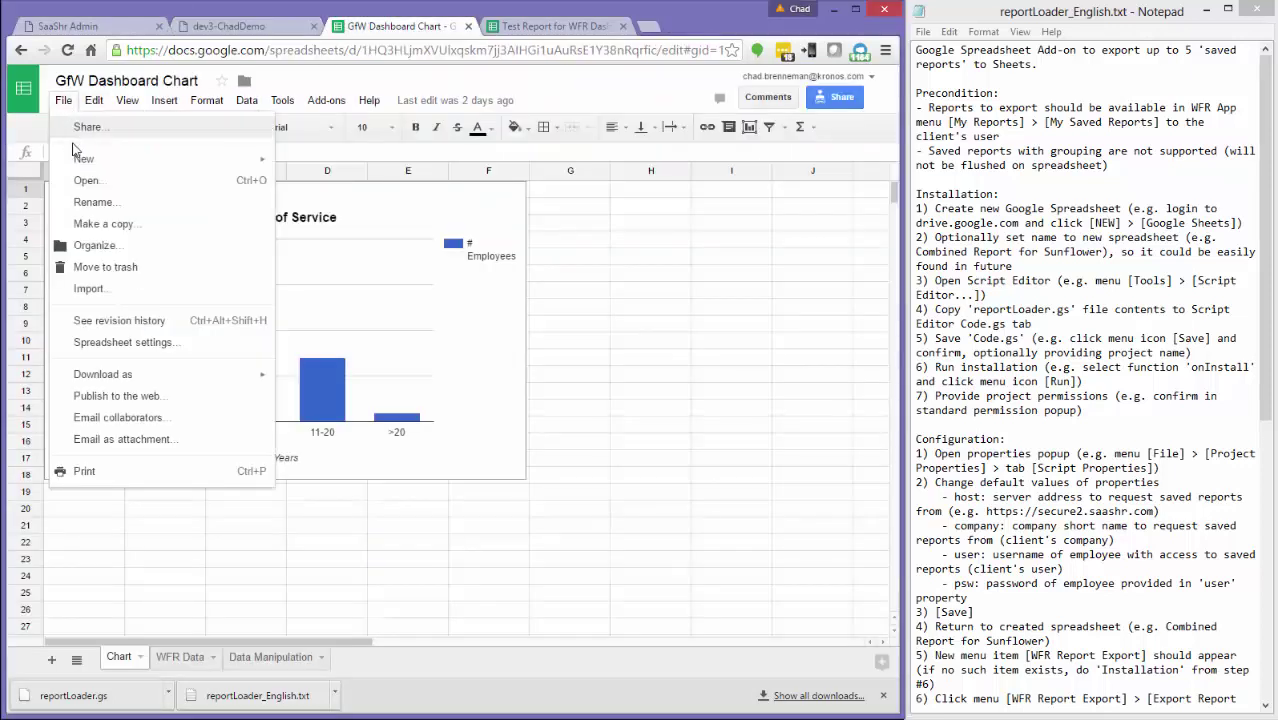
pyautogui.moveTo(82, 160)
pyautogui.click(327, 185)
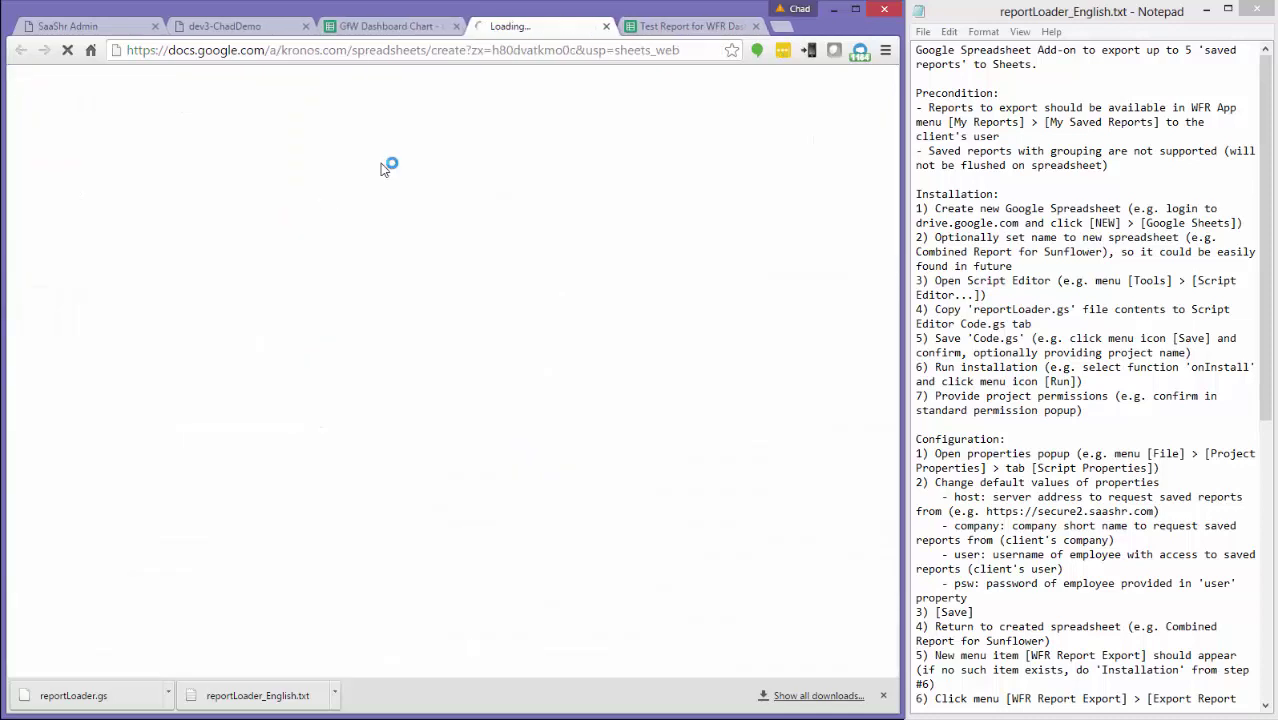
pyautogui.click(457, 26)
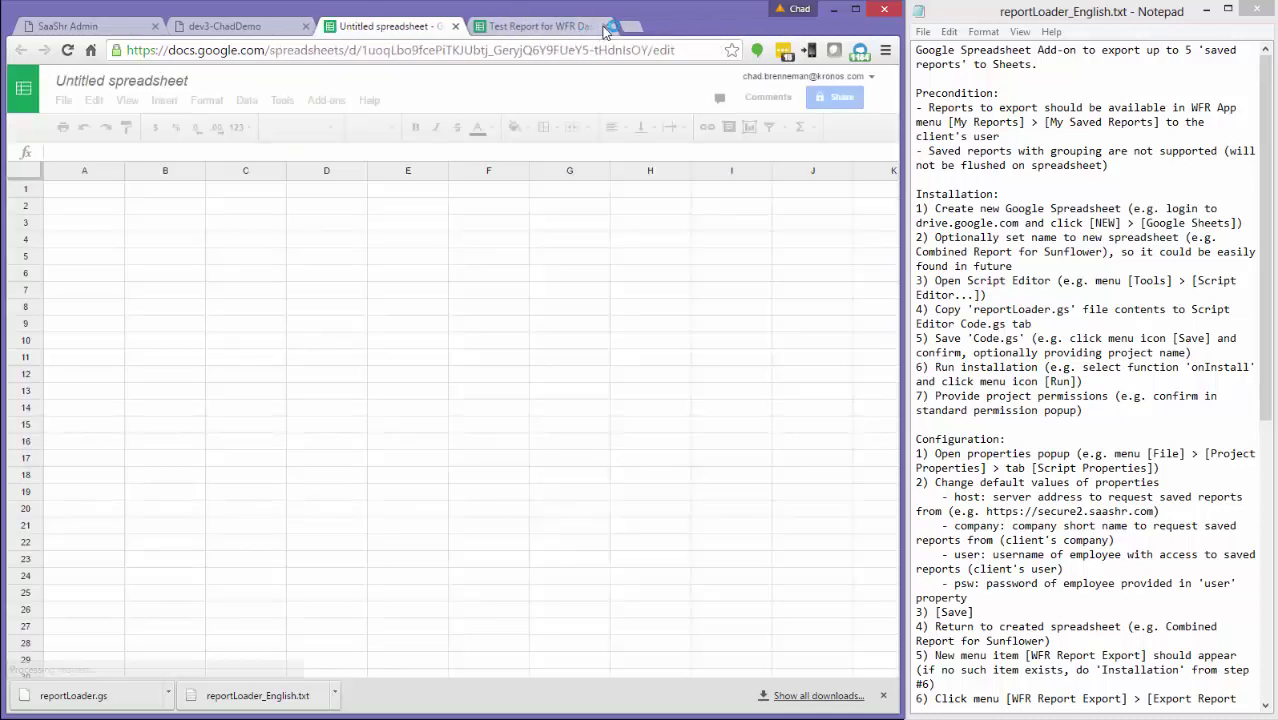
pyautogui.click(605, 26)
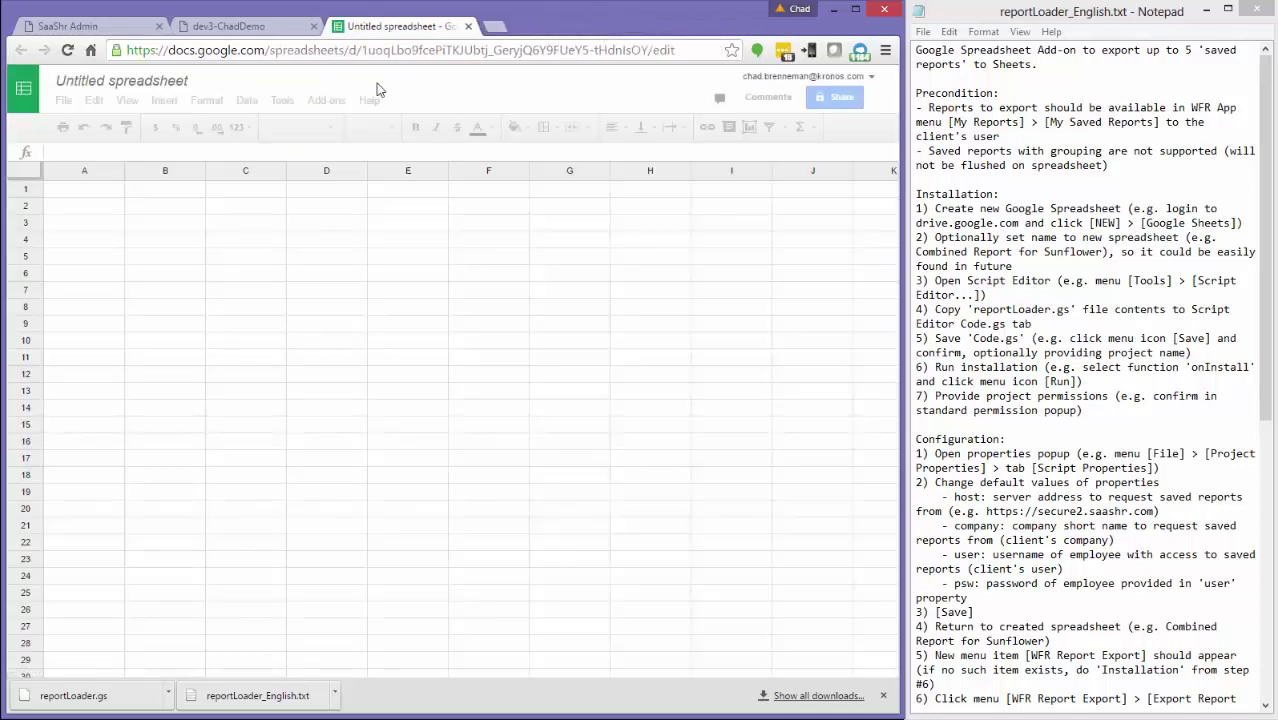
# Rename the untitled spreadsheet to 'Demo Mashup'.
pyautogui.click(160, 86)
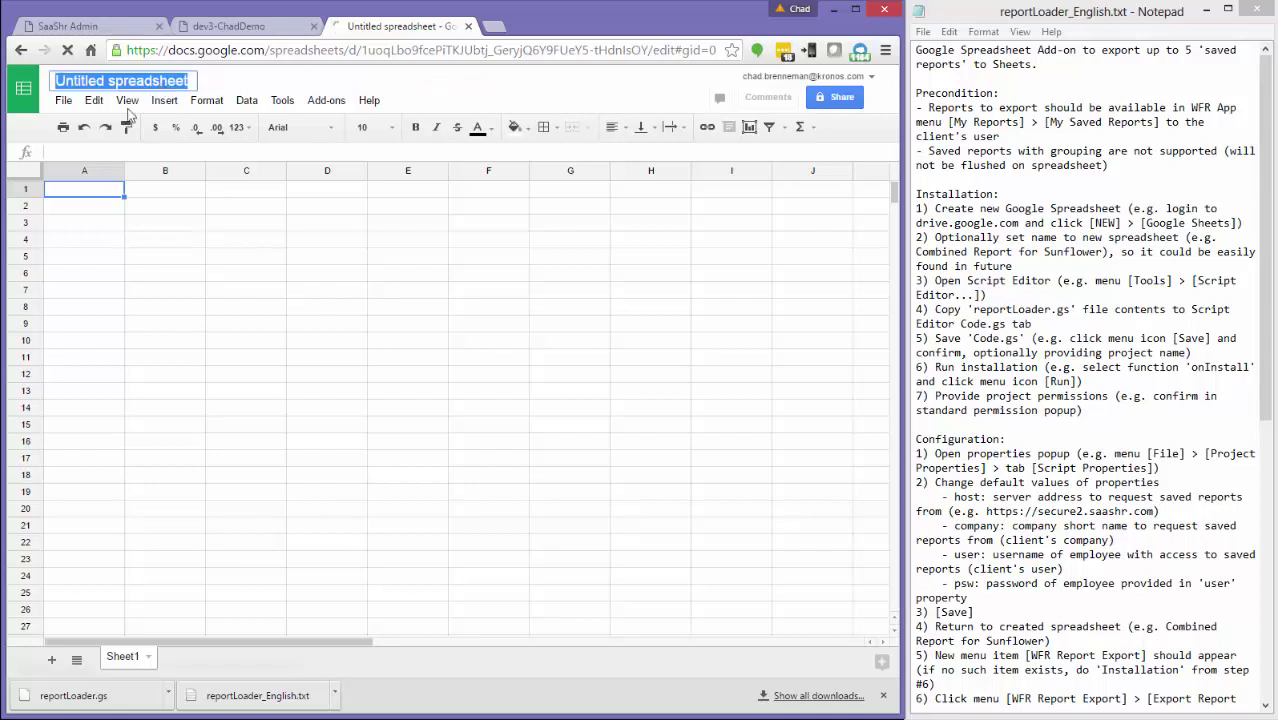
pyautogui.write('Demo Mashup')
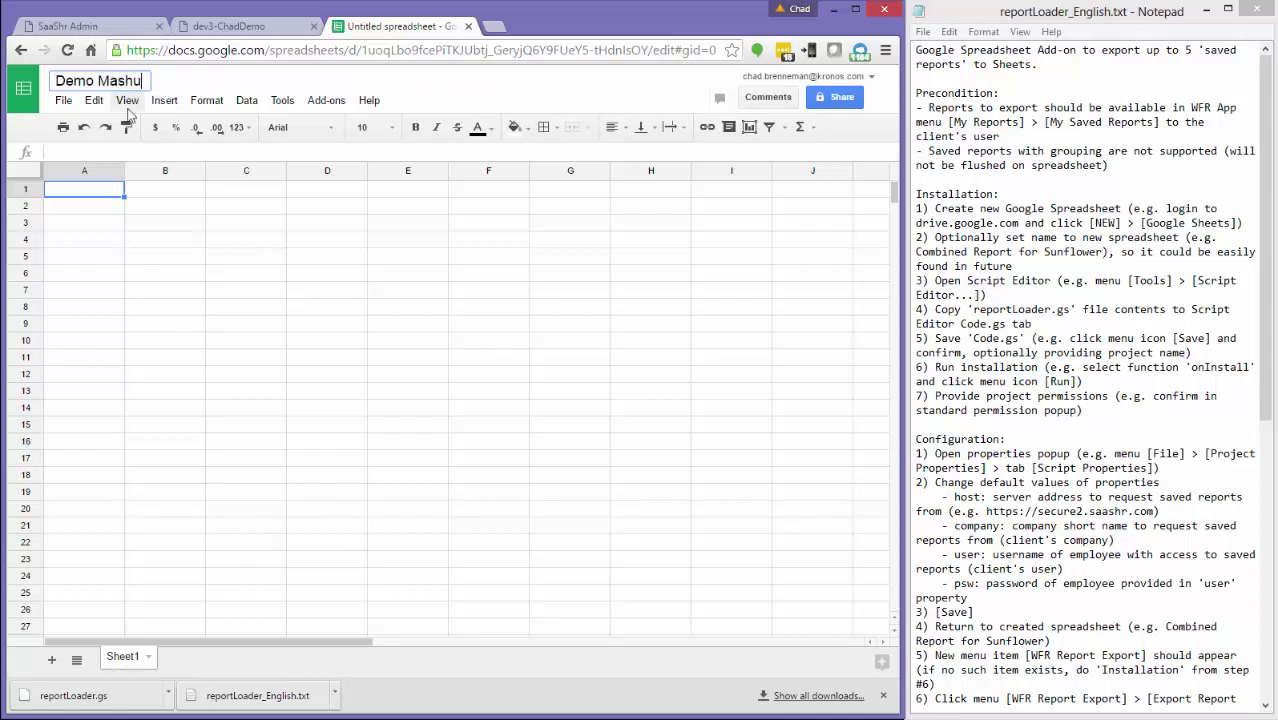
pyautogui.press('Return')
pyautogui.click(278, 104)
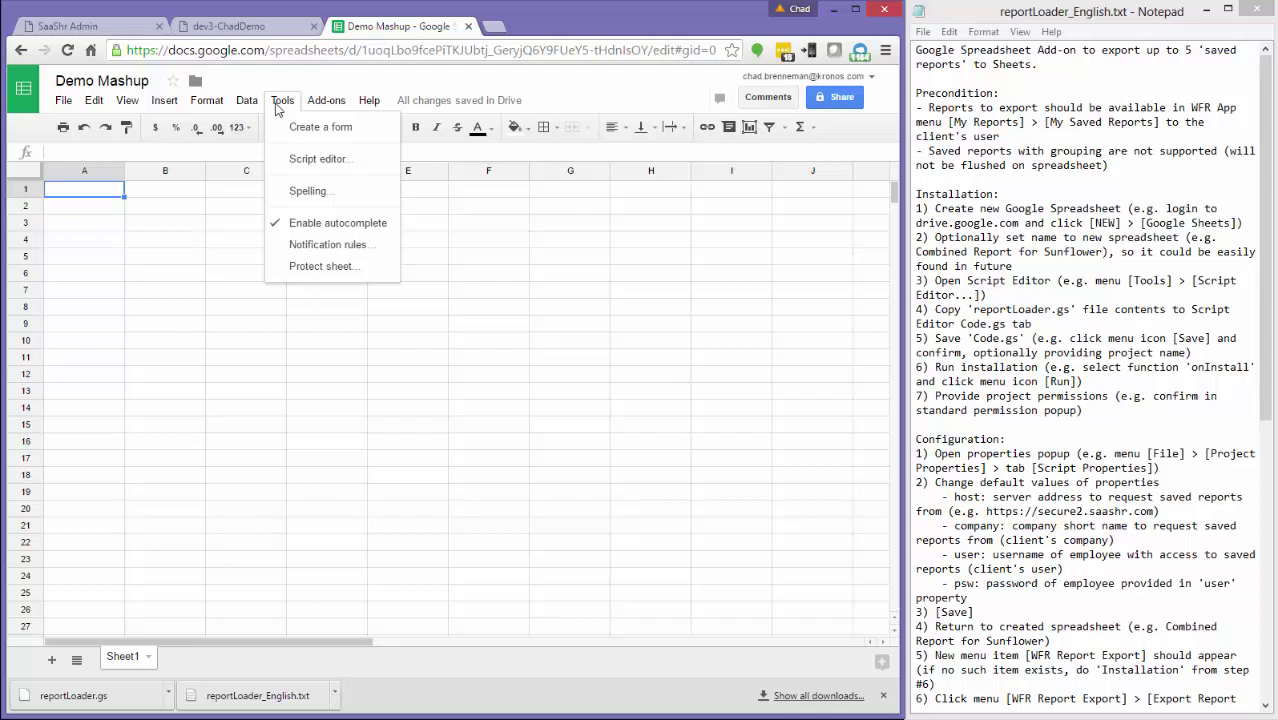
# Replace the placeholder code in Code.gs with the reportLoader.gs script.
pyautogui.click(300, 168)
pyautogui.moveTo(195, 213); pyautogui.dragTo(148, 181)
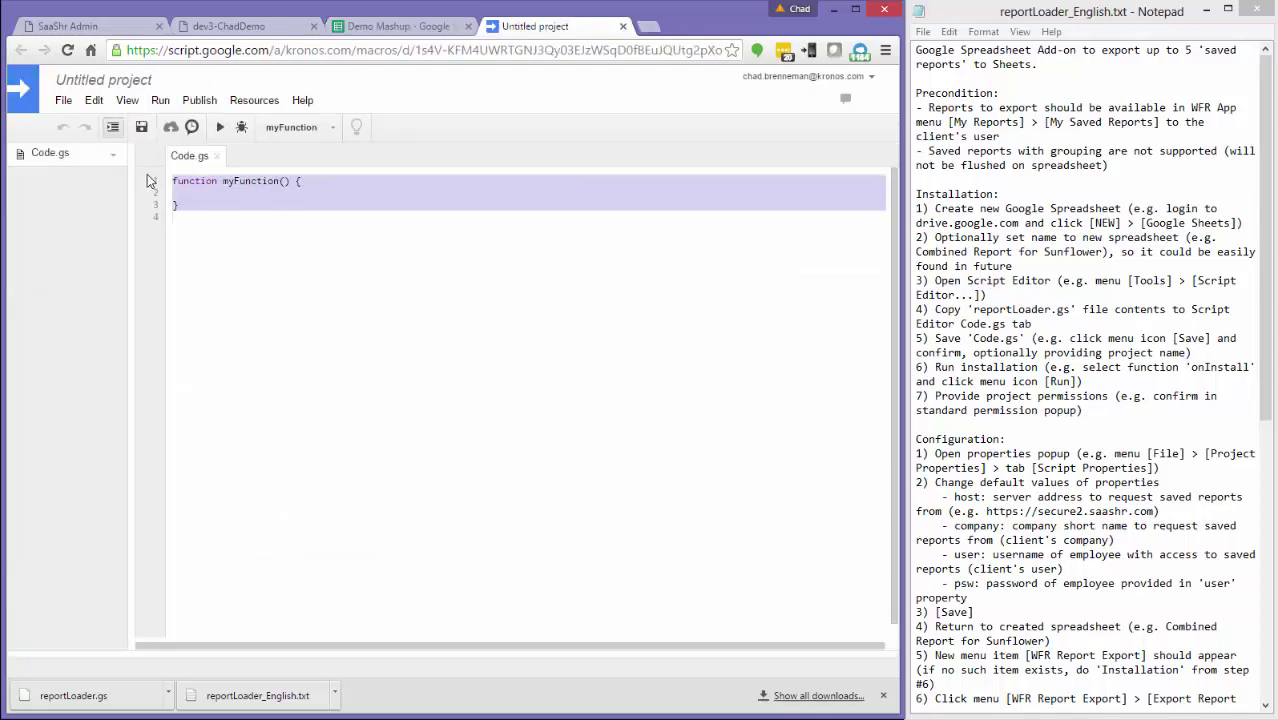
pyautogui.press('Delete')
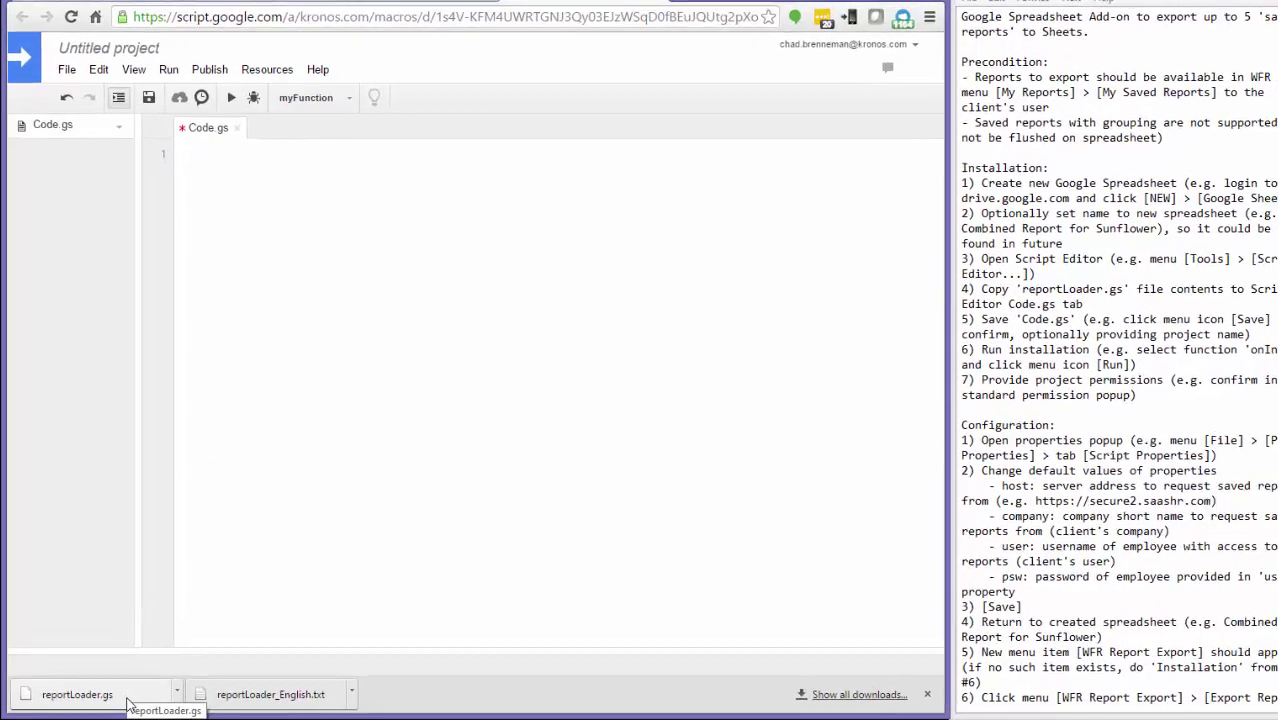
pyautogui.click(143, 700)
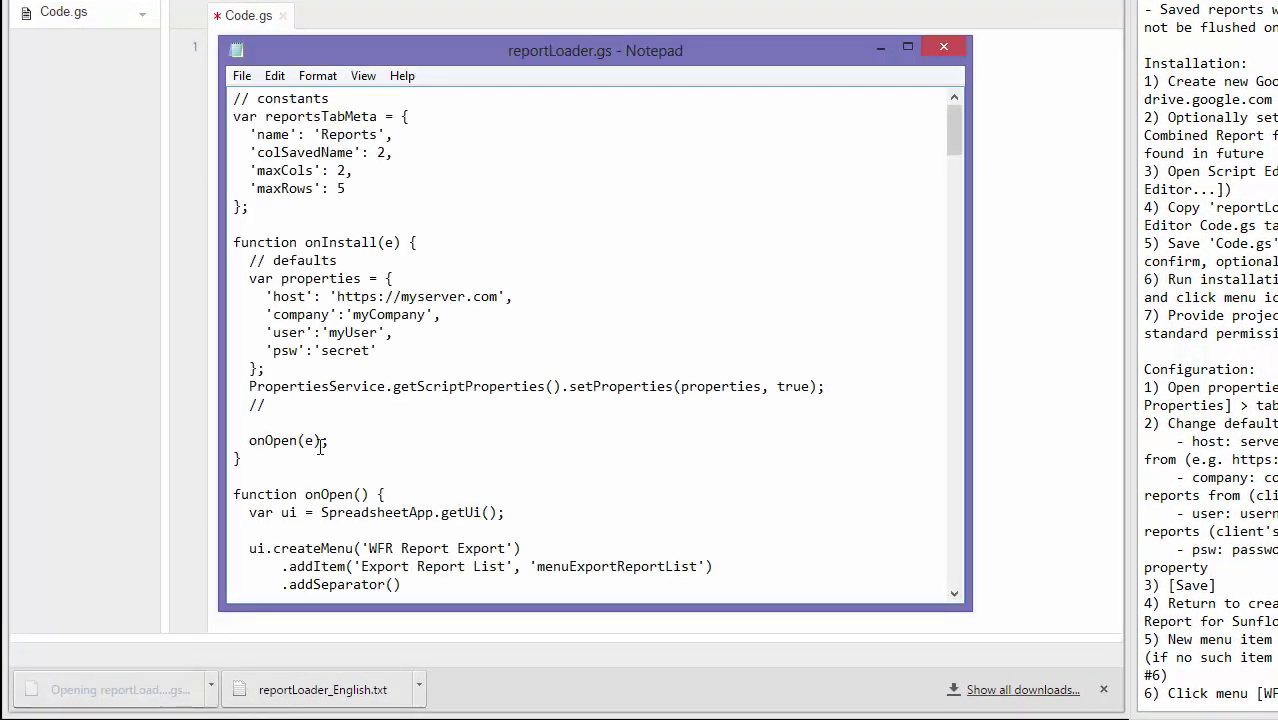
pyautogui.hotkey('ctrl', 'a')
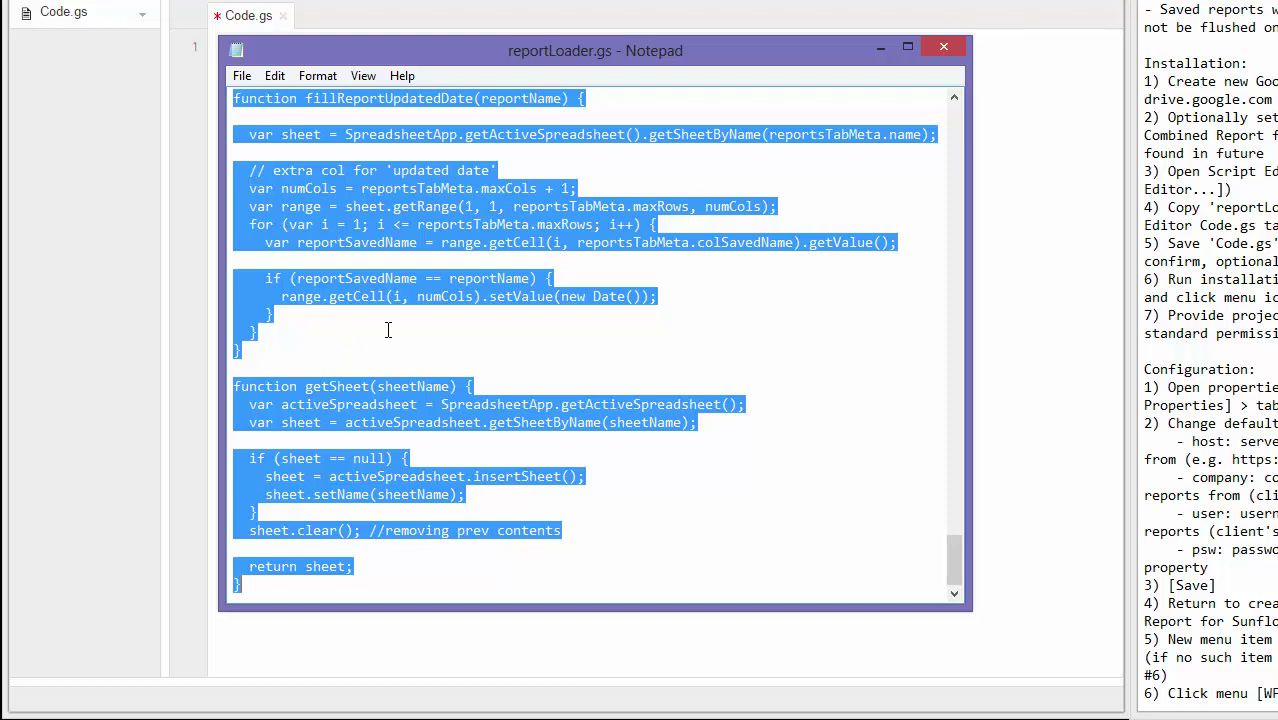
pyautogui.click(943, 46)
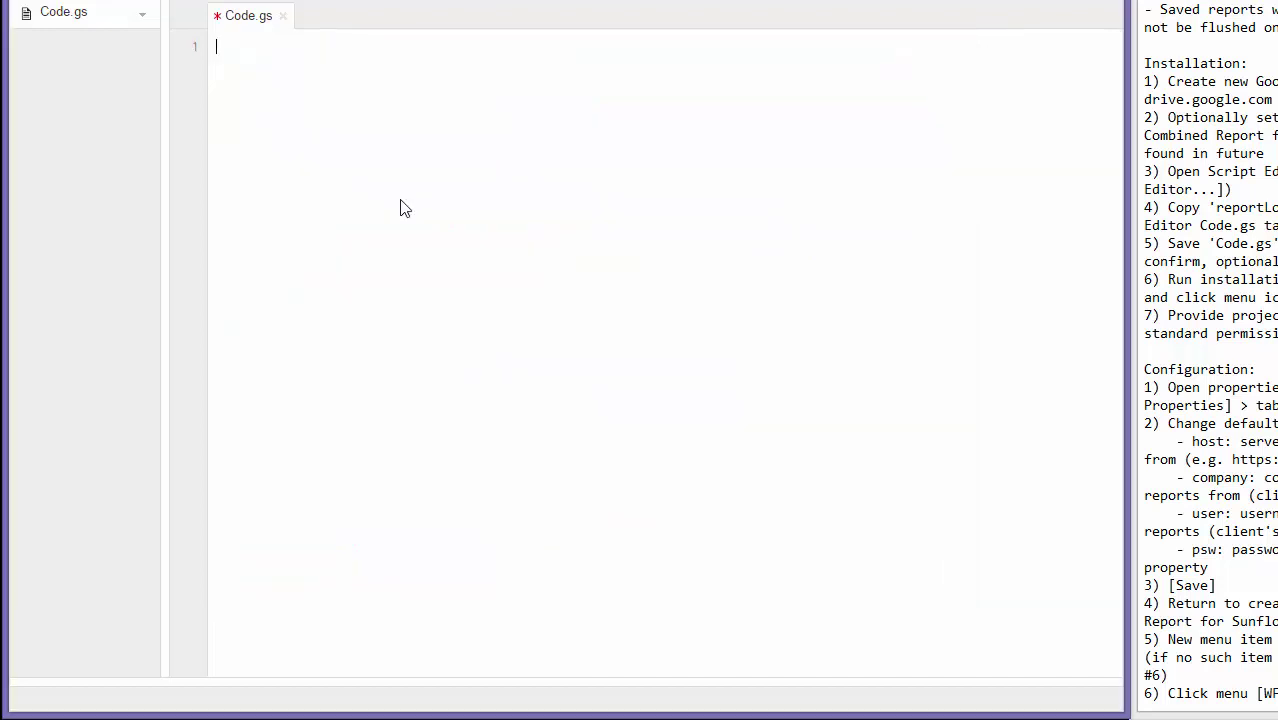
pyautogui.rightClick(338, 216)
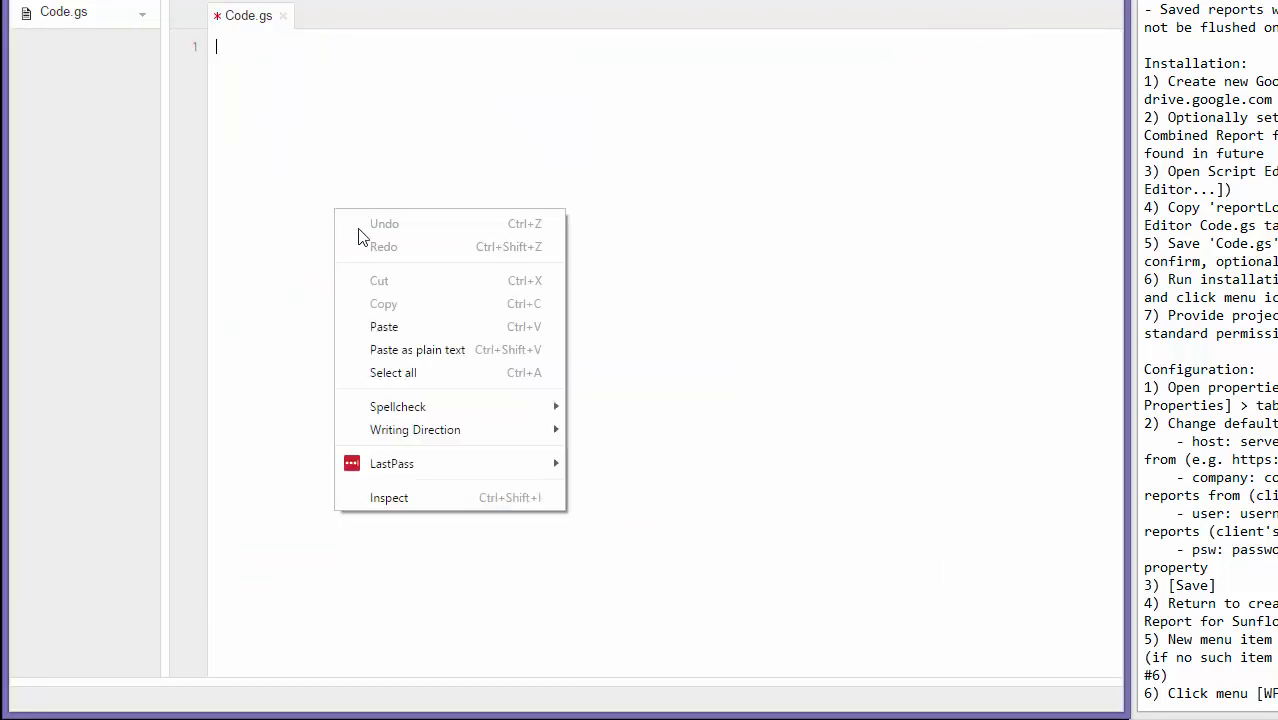
pyautogui.click(403, 330)
pyautogui.scroll(15, 461, 265)
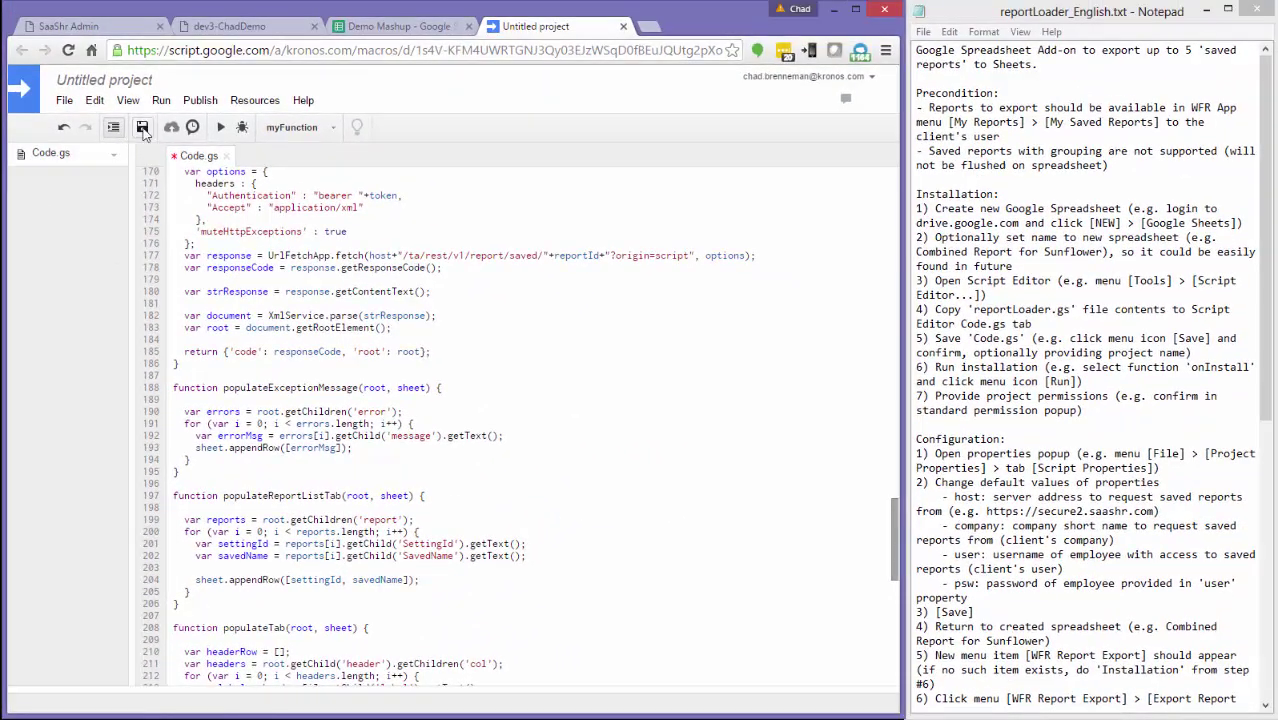
# Save the script project under the name 'Mashup'.
pyautogui.click(142, 127)
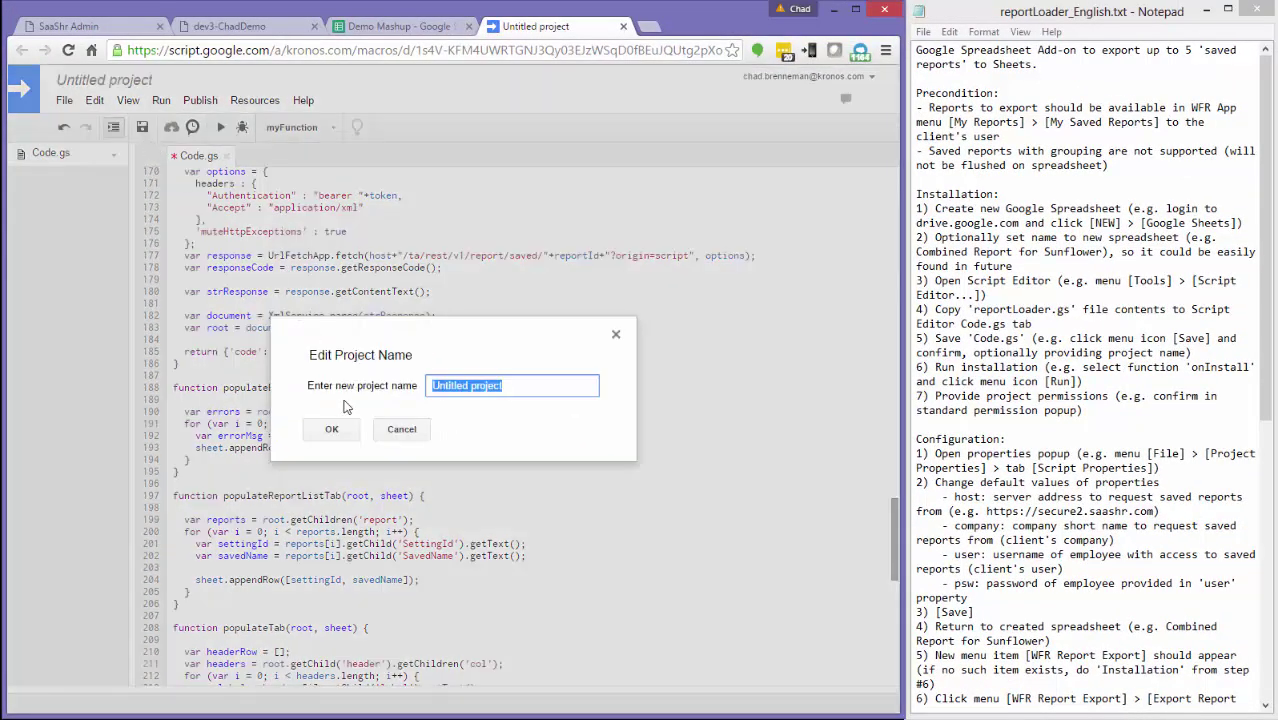
pyautogui.write('Mashup')
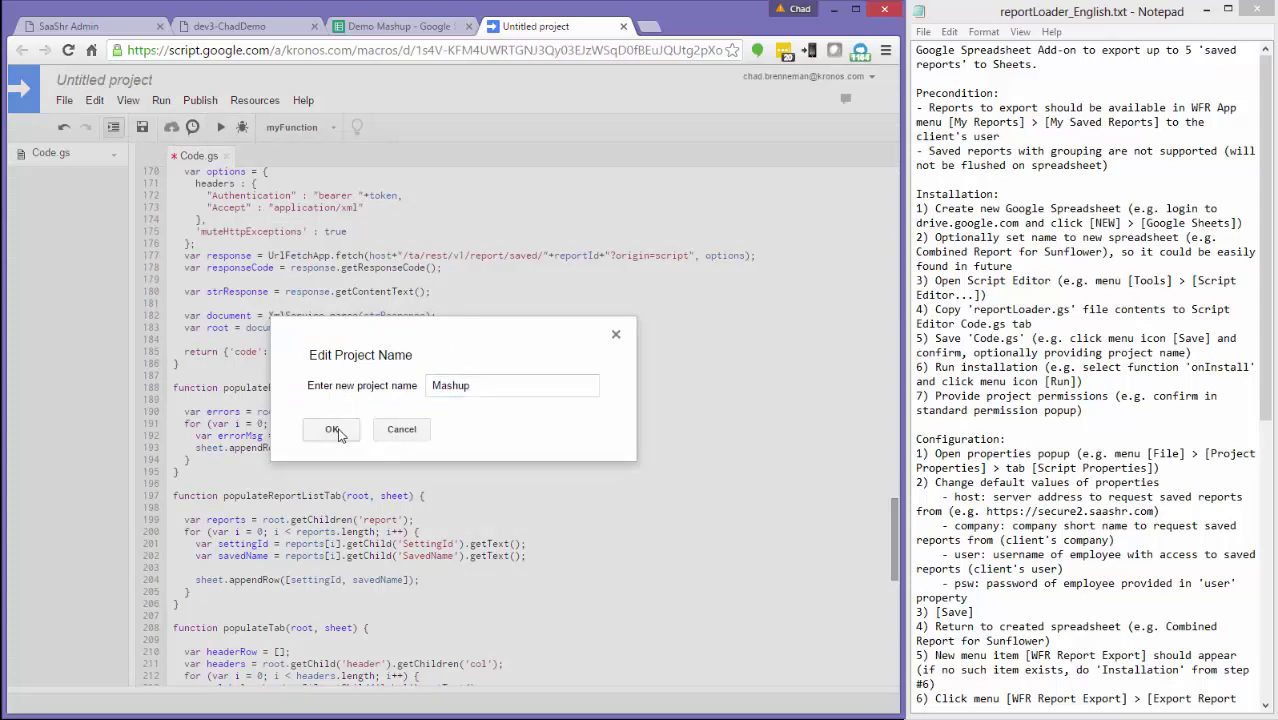
pyautogui.click(333, 429)
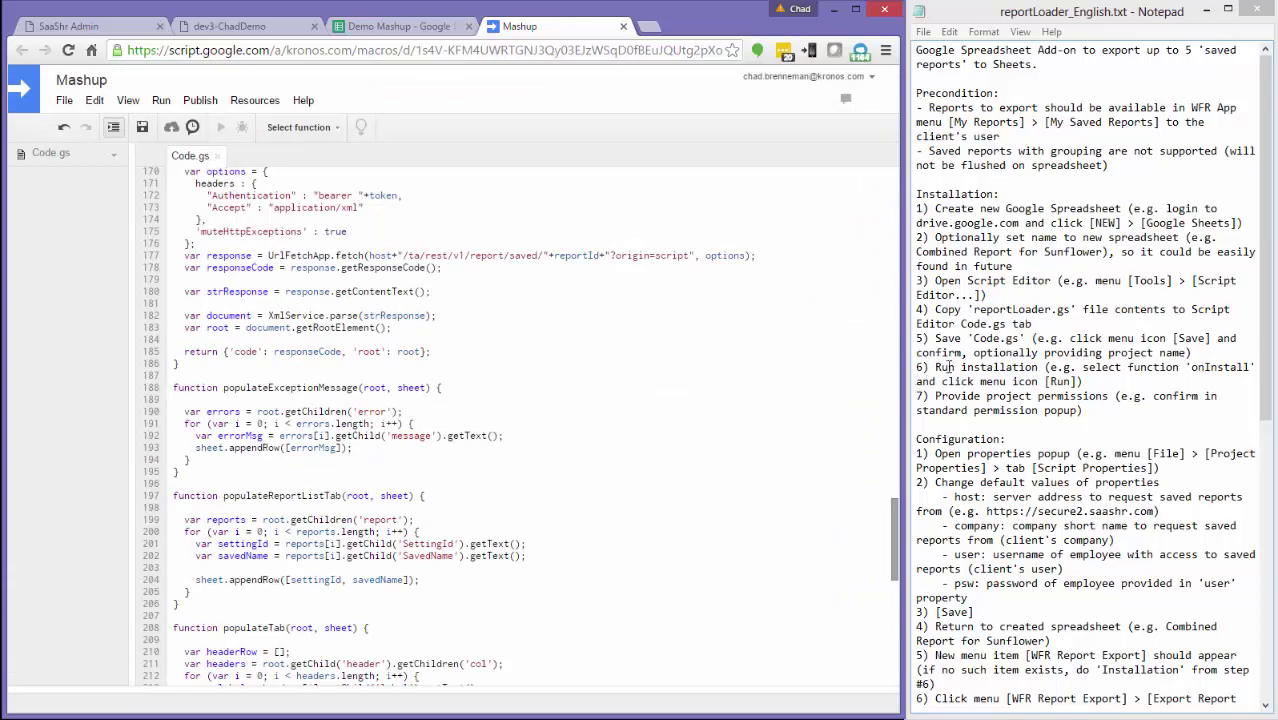
# Run the onInstall function and grant the script its requested permissions.
pyautogui.click(338, 128)
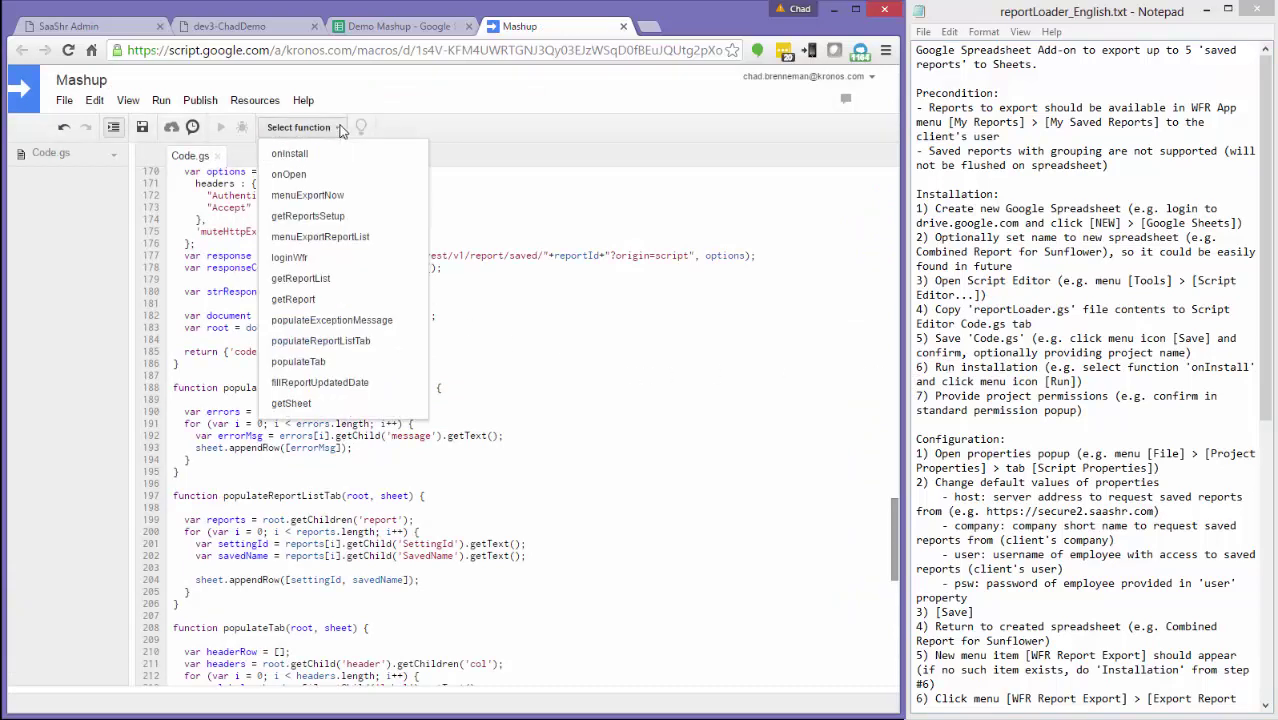
pyautogui.click(322, 156)
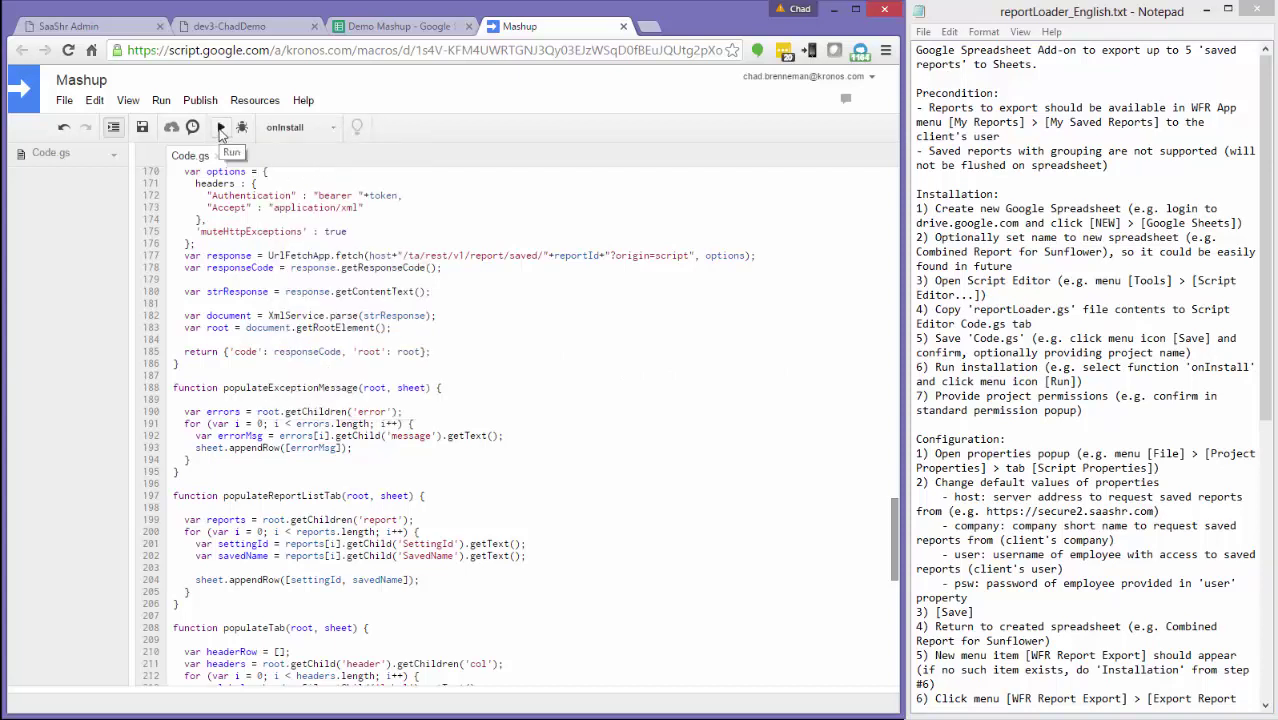
pyautogui.click(222, 130)
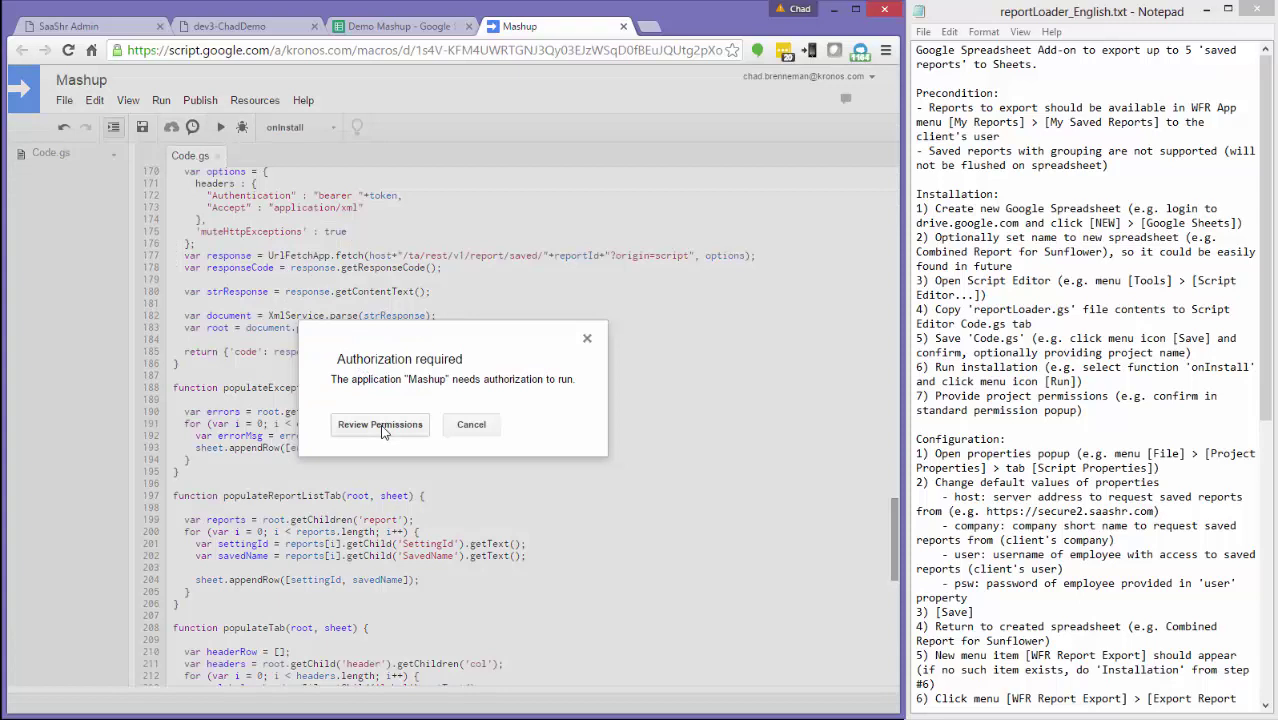
pyautogui.click(380, 425)
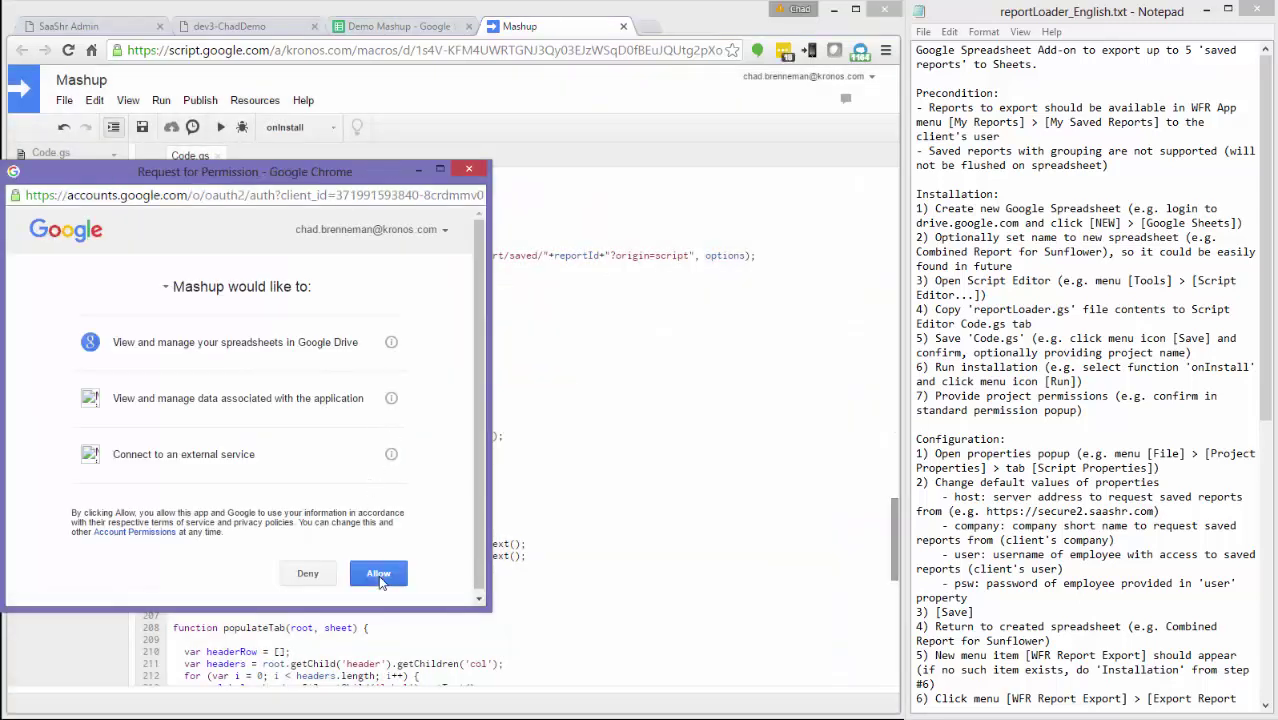
pyautogui.click(380, 578)
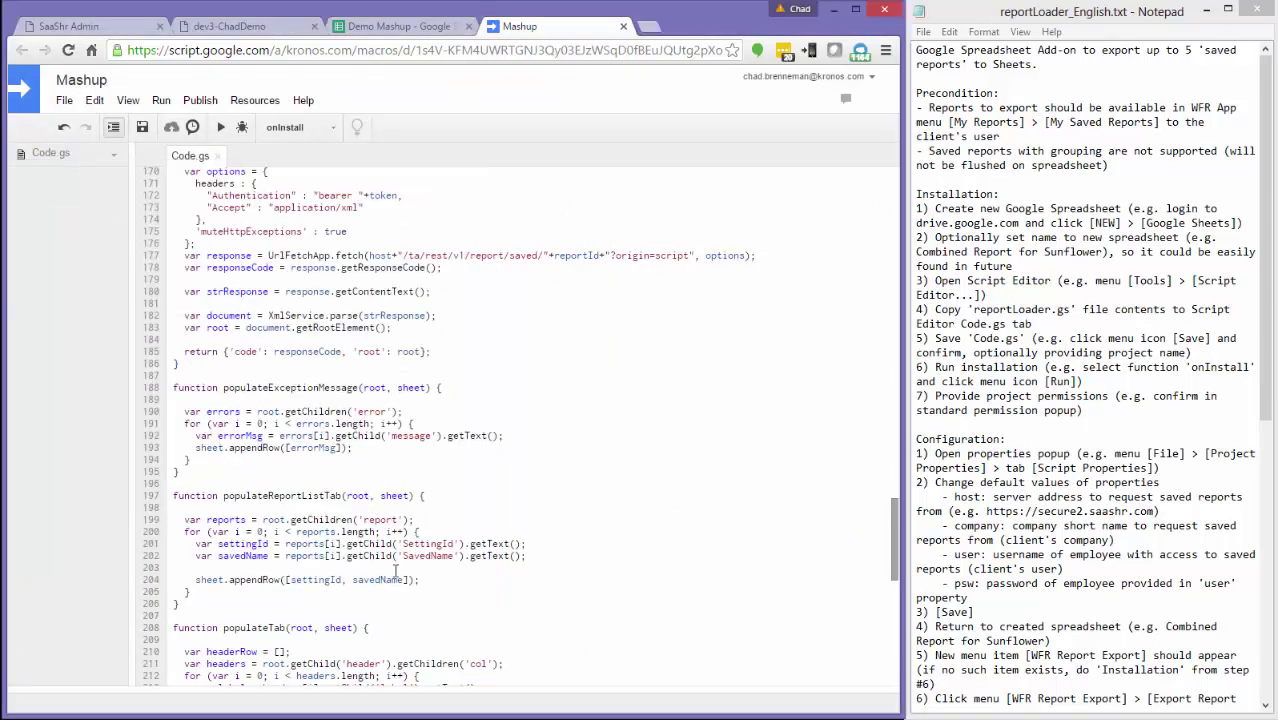
pyautogui.click(64, 100)
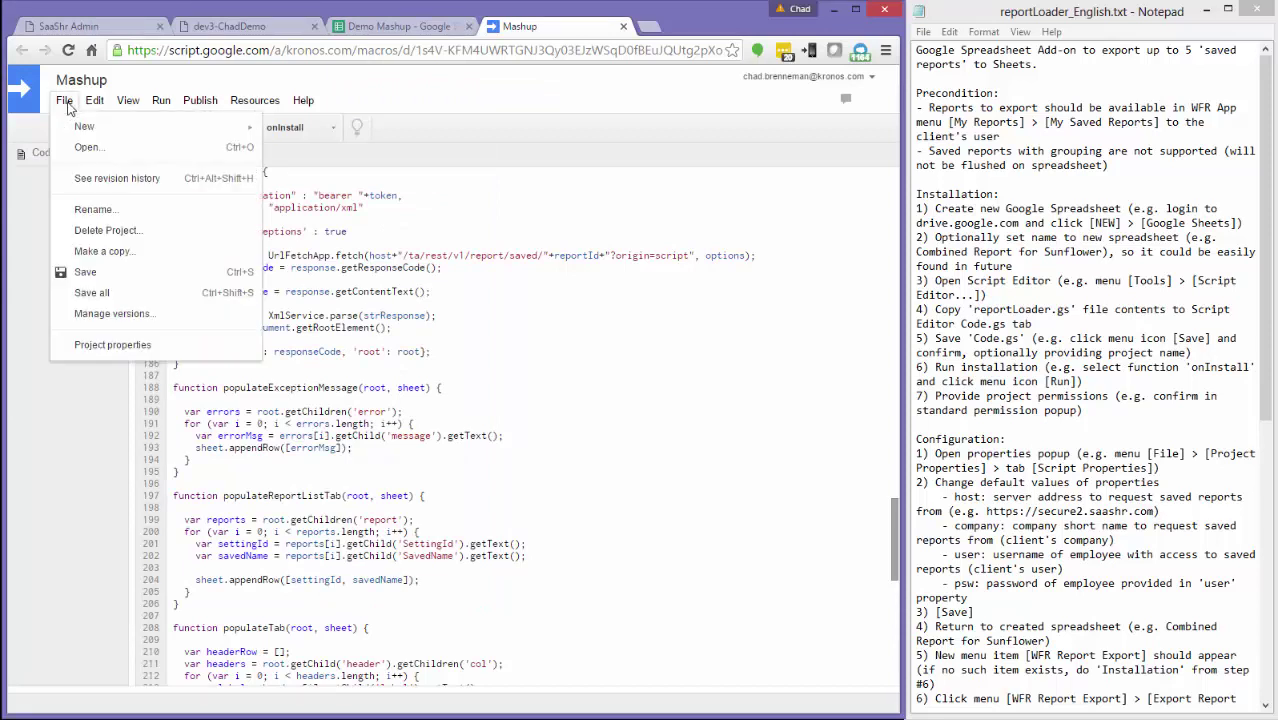
pyautogui.click(138, 345)
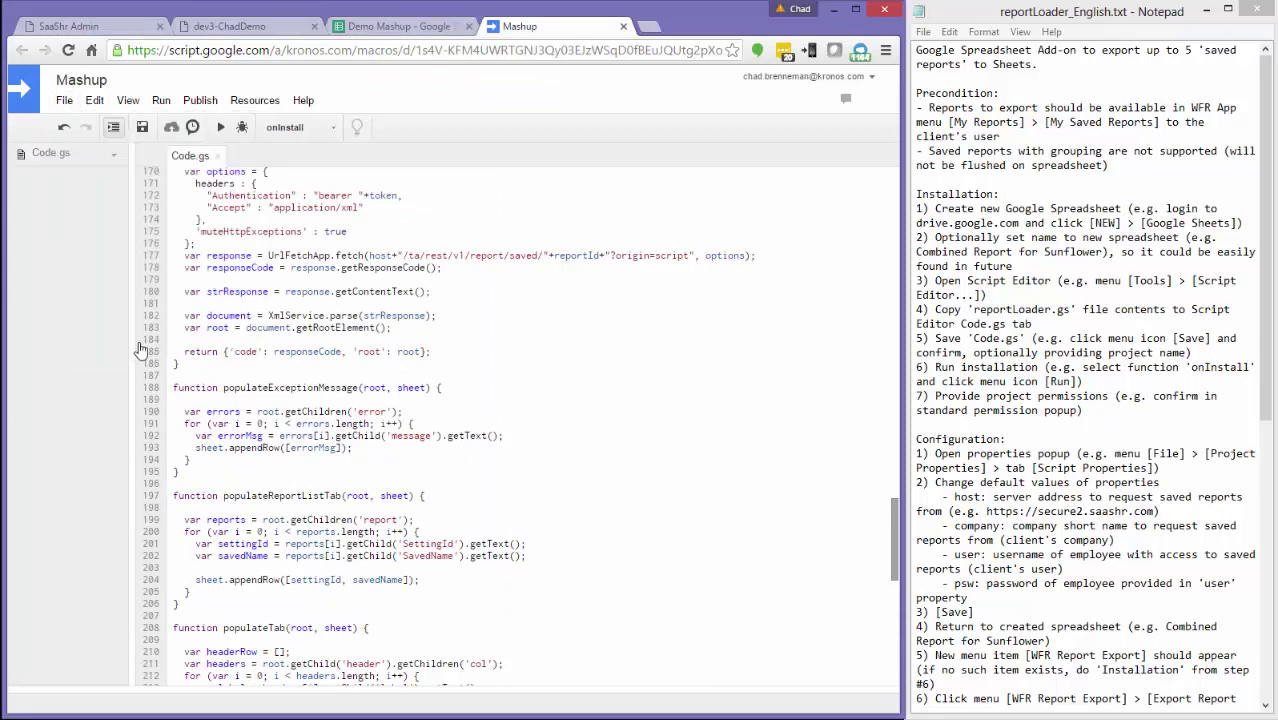
pyautogui.click(436, 290)
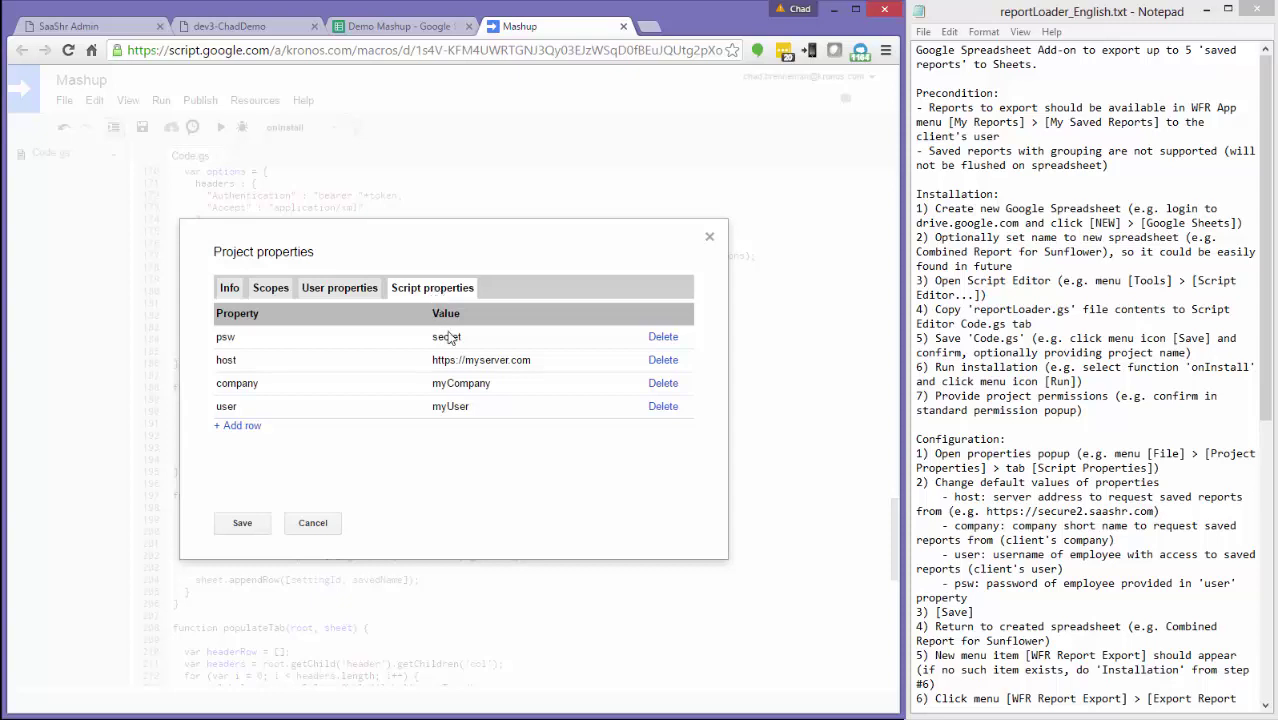
pyautogui.click(500, 362)
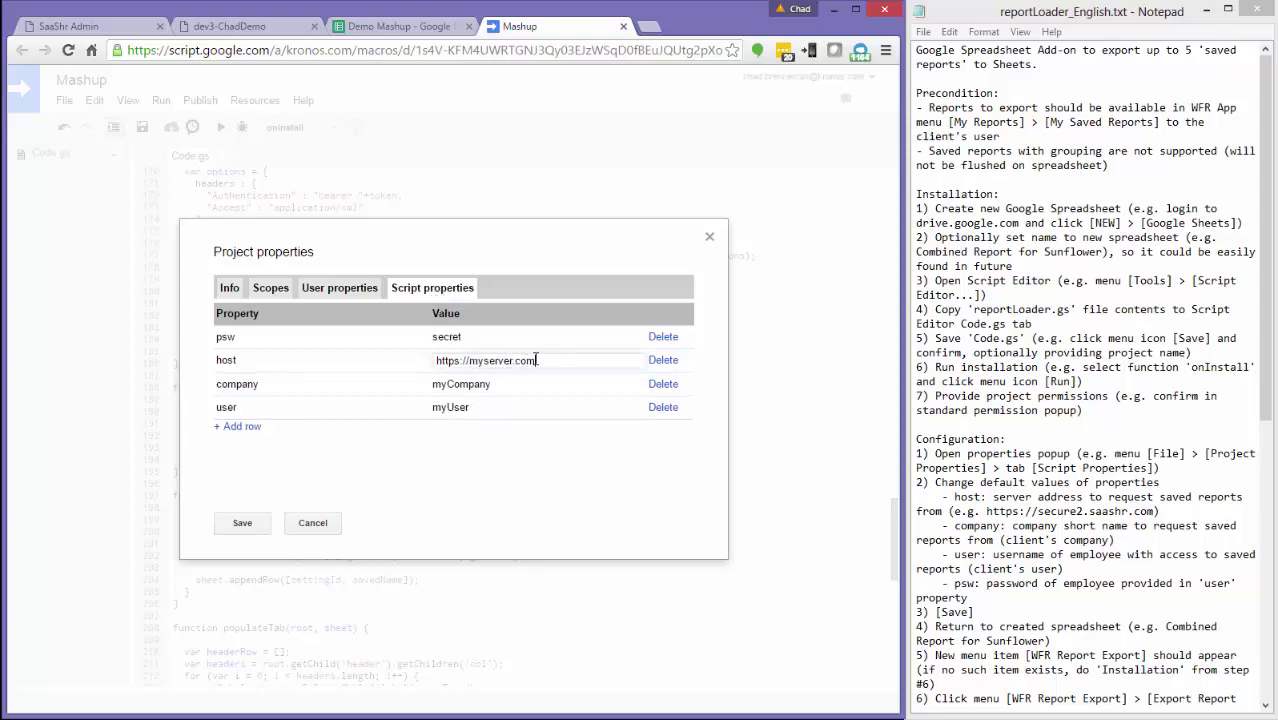
pyautogui.moveTo(543, 359); pyautogui.dragTo(432, 362)
pyautogui.write('https://secure2.saashr.com')
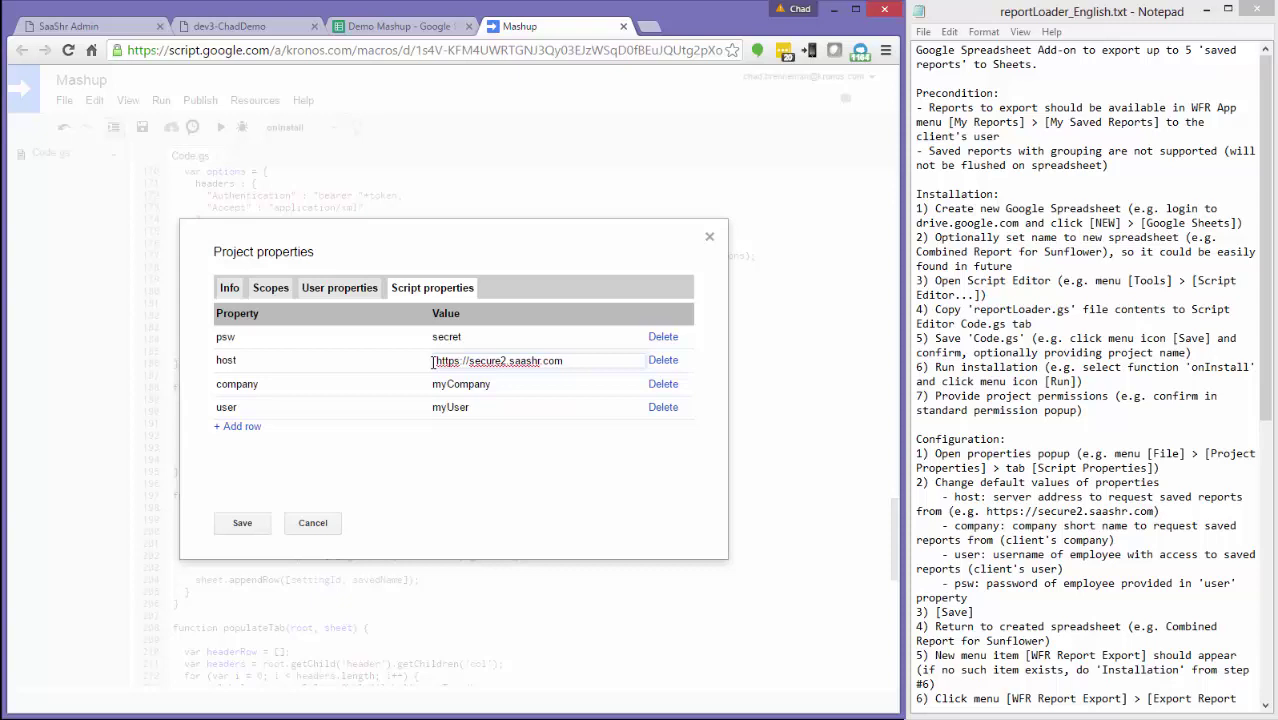
# Replace the company and user placeholders with the company short name and user name.
pyautogui.click(480, 385)
pyautogui.doubleClick(477, 384)
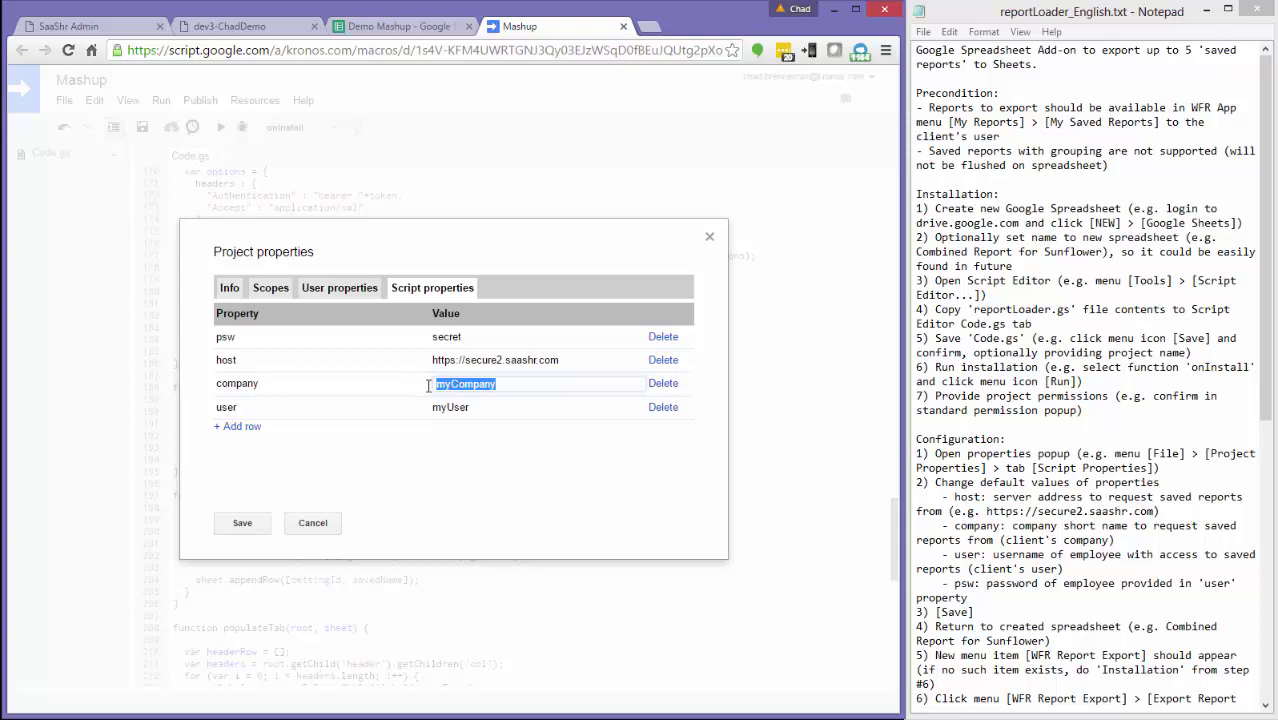
pyautogui.write('chaddemo')
pyautogui.click(467, 408)
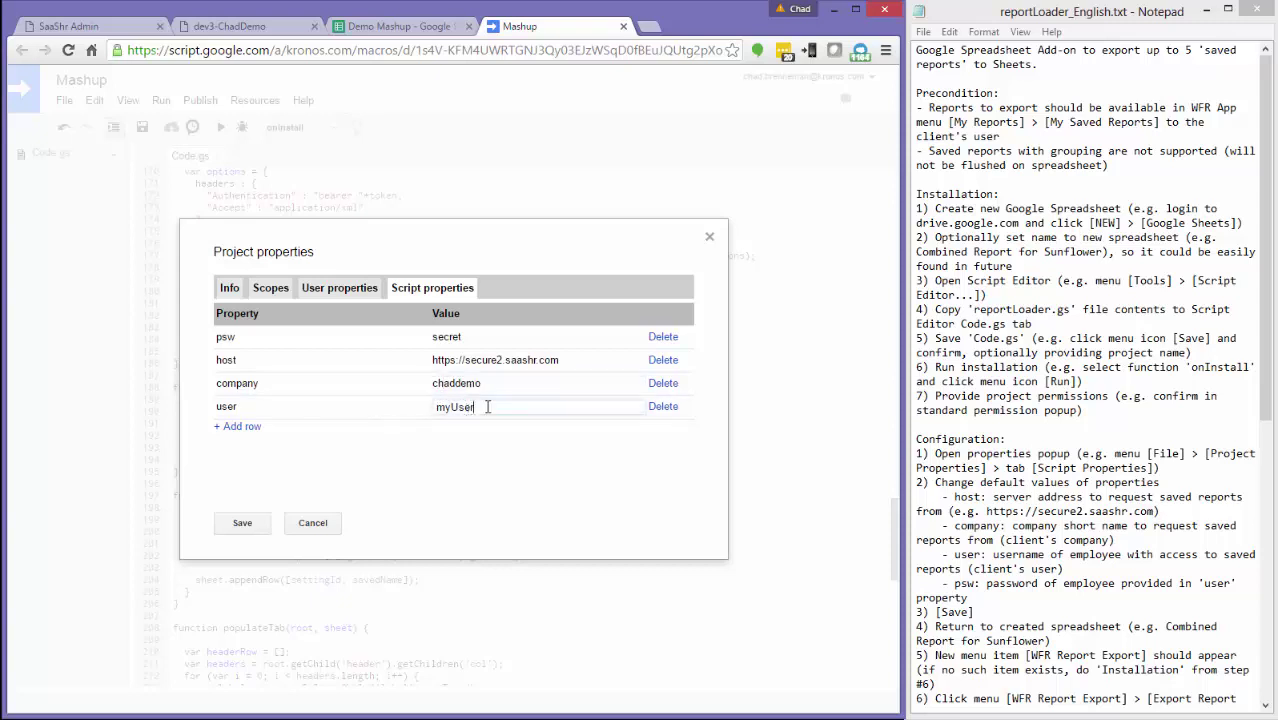
pyautogui.doubleClick(427, 405)
pyautogui.write('kathy')
# Replace the placeholder password, then save the script properties and Code.gs.
pyautogui.click(465, 338)
pyautogui.doubleClick(423, 338)
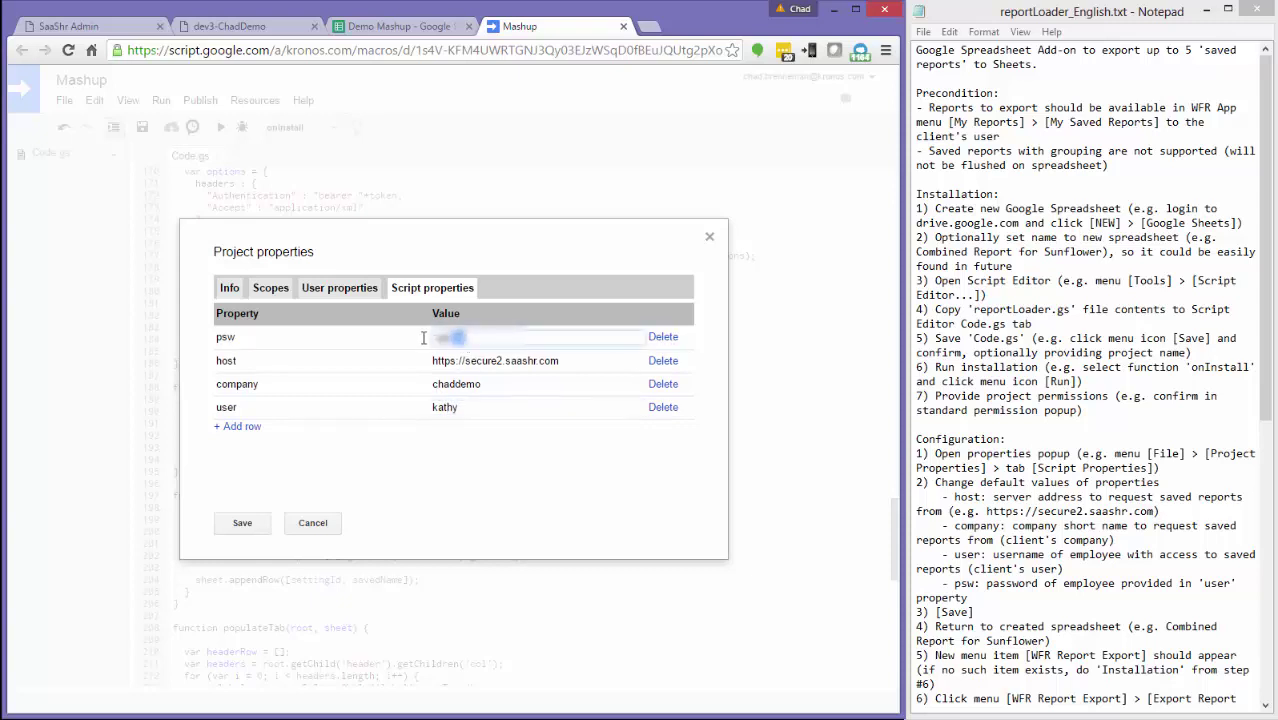
pyautogui.press('BackSpace')
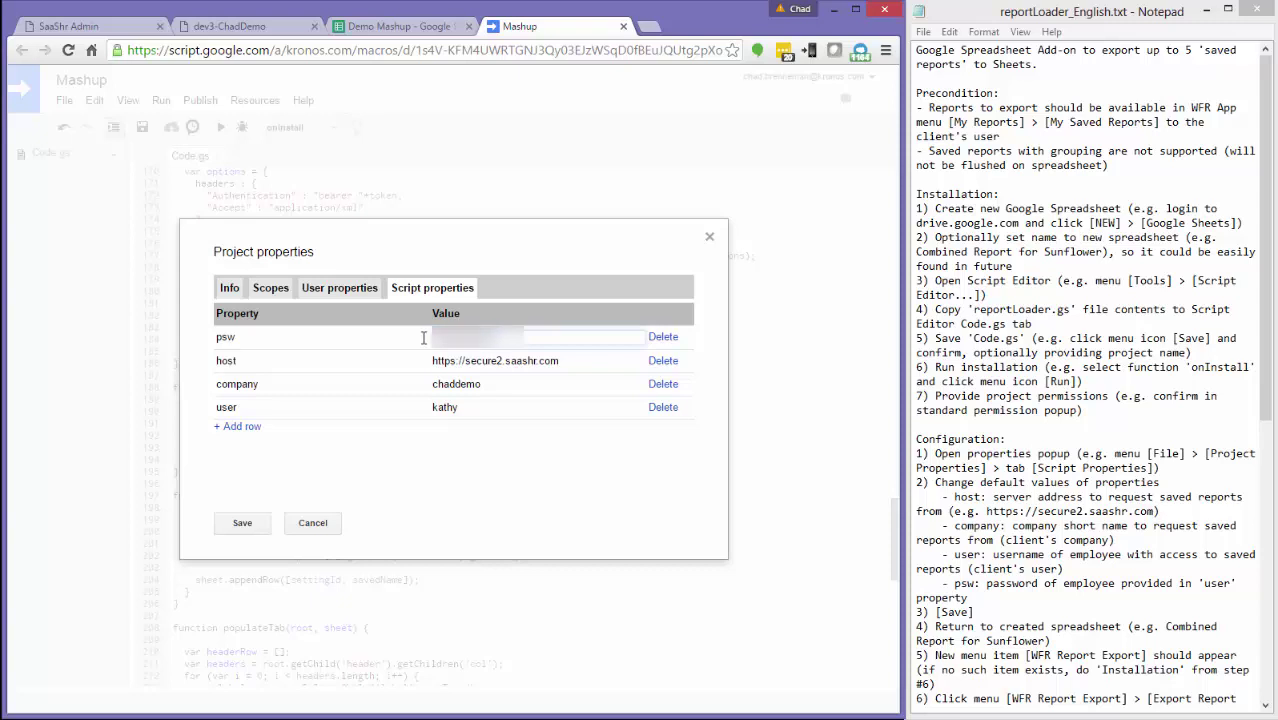
pyautogui.click(242, 524)
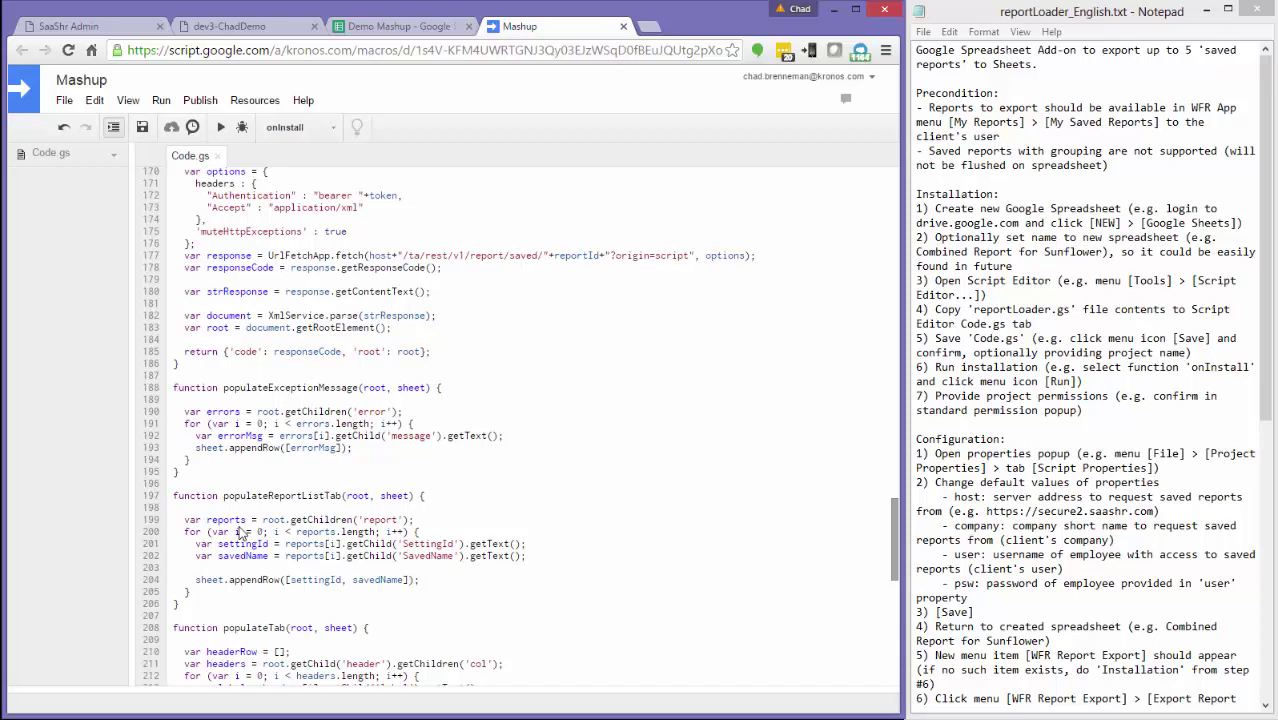
pyautogui.click(145, 131)
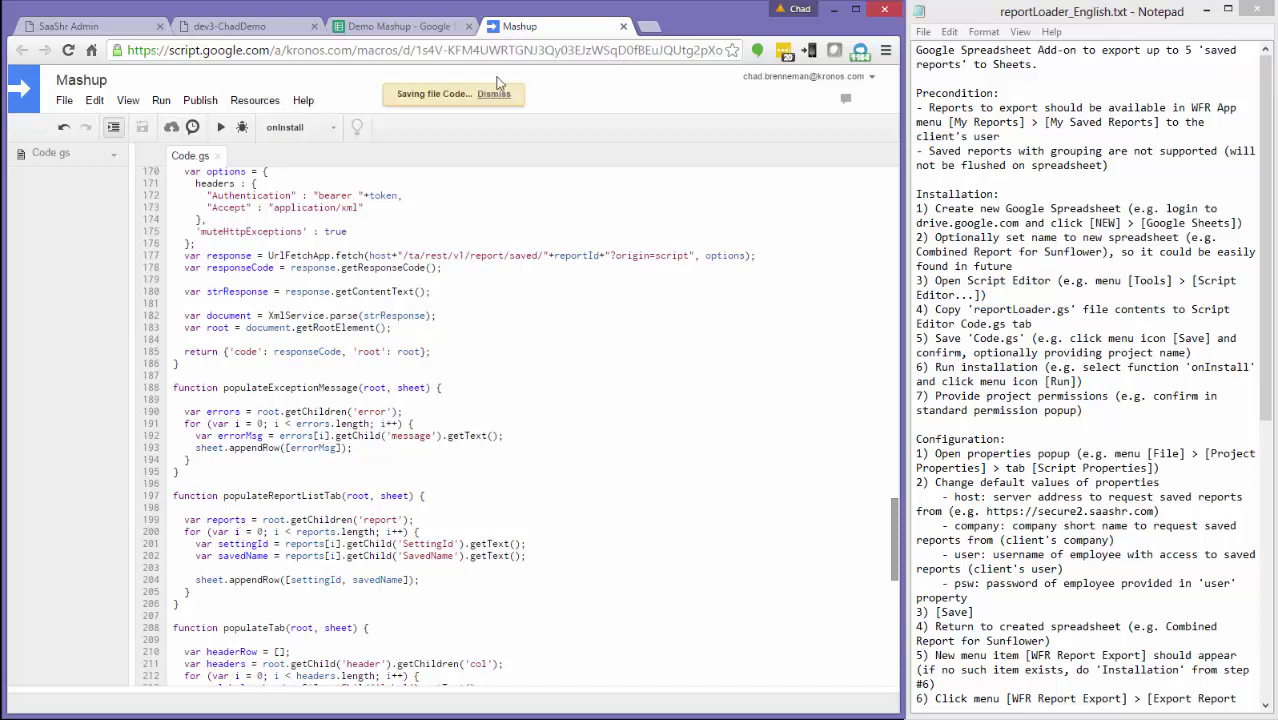
# Close the script editor and run WFR Report Export > Export Report List into a Reports sheet.
pyautogui.click(624, 27)
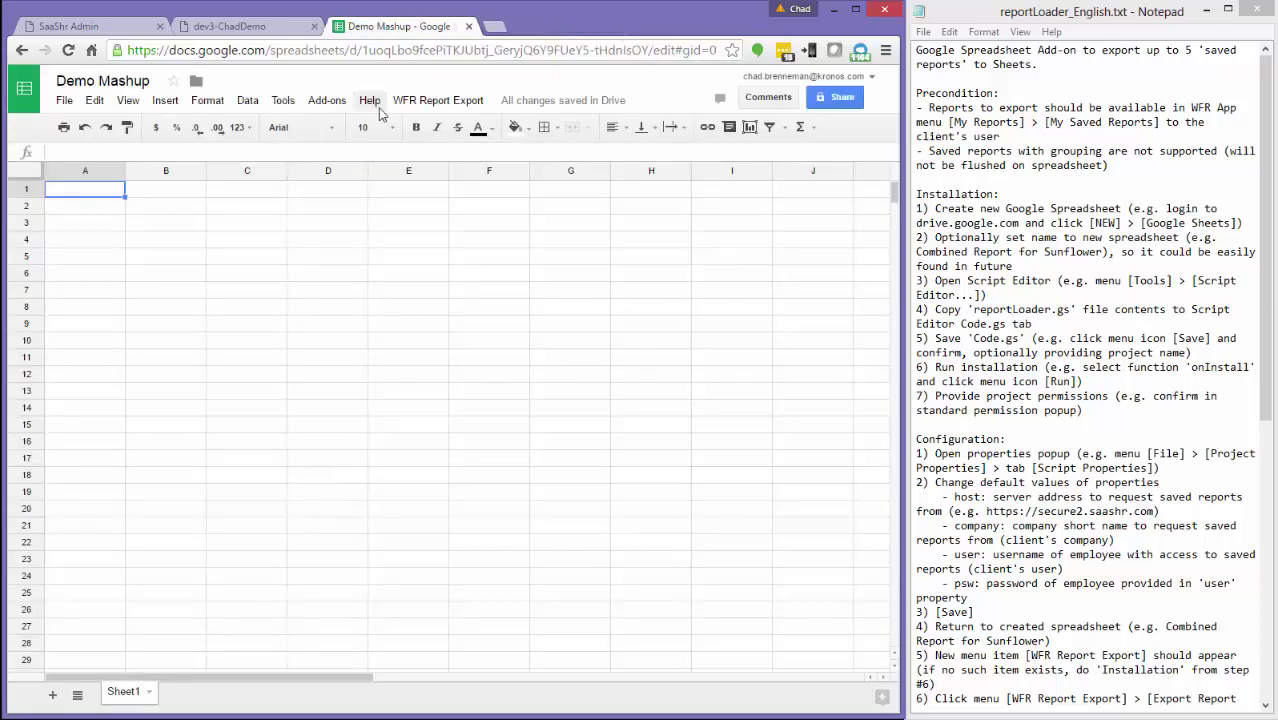
pyautogui.click(448, 104)
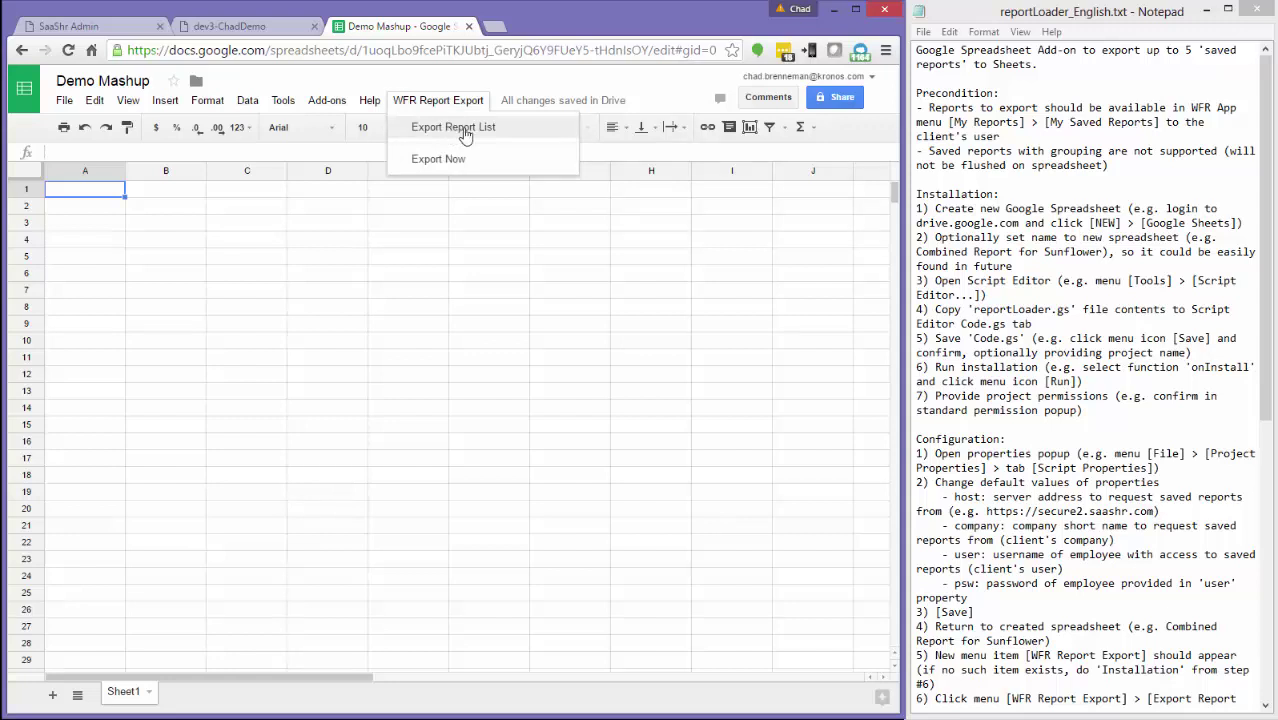
pyautogui.click(465, 131)
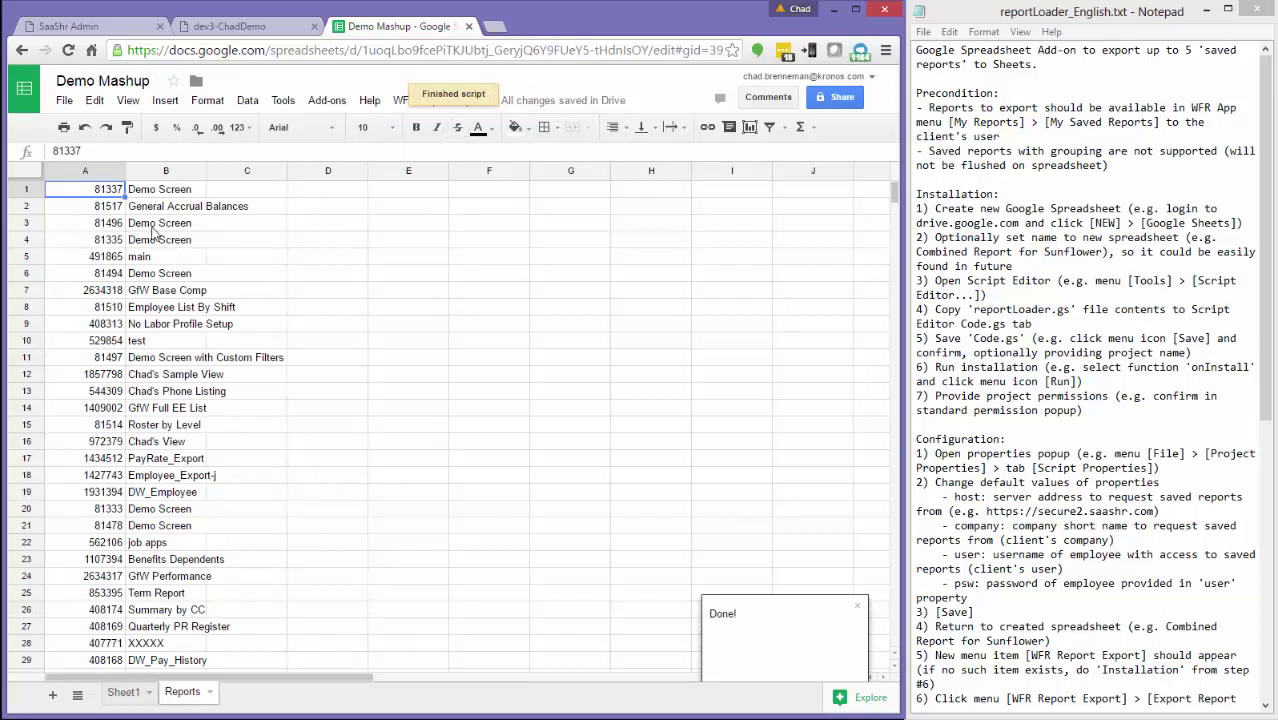
pyautogui.click(161, 192)
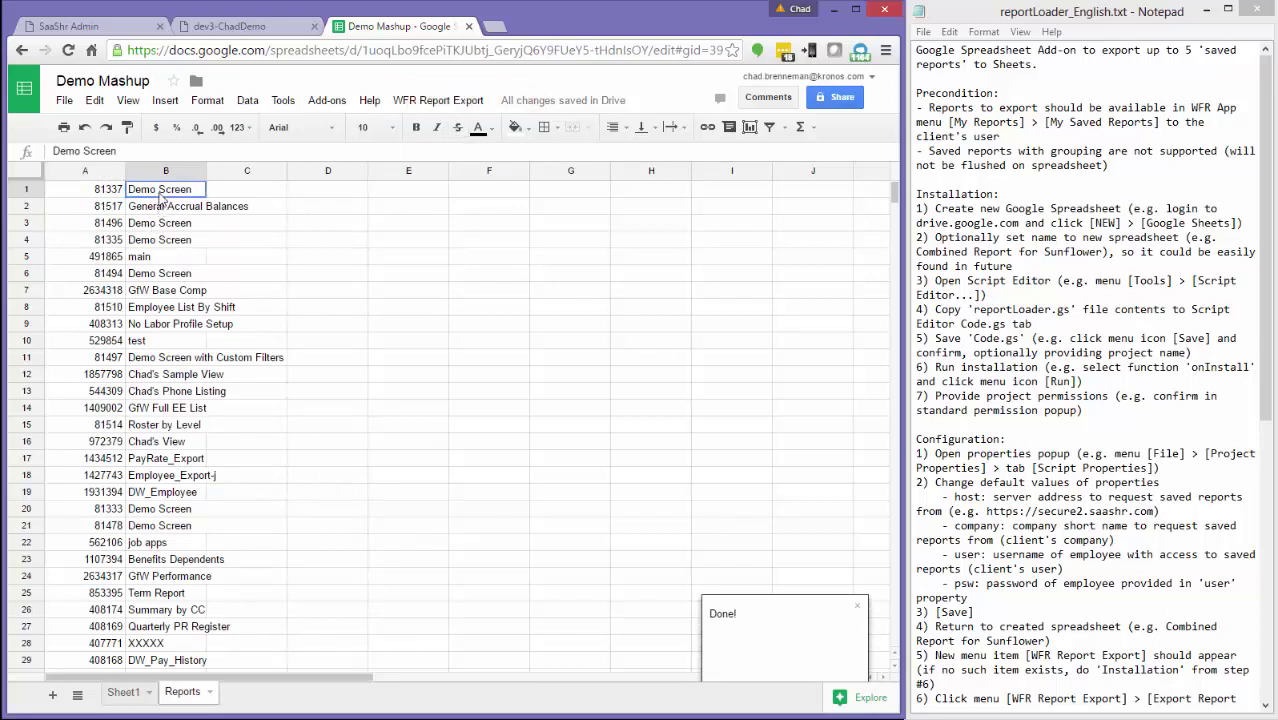
# Sort the Reports sheet A→Z by the report names in column B.
pyautogui.click(283, 101)
pyautogui.moveTo(247, 101)
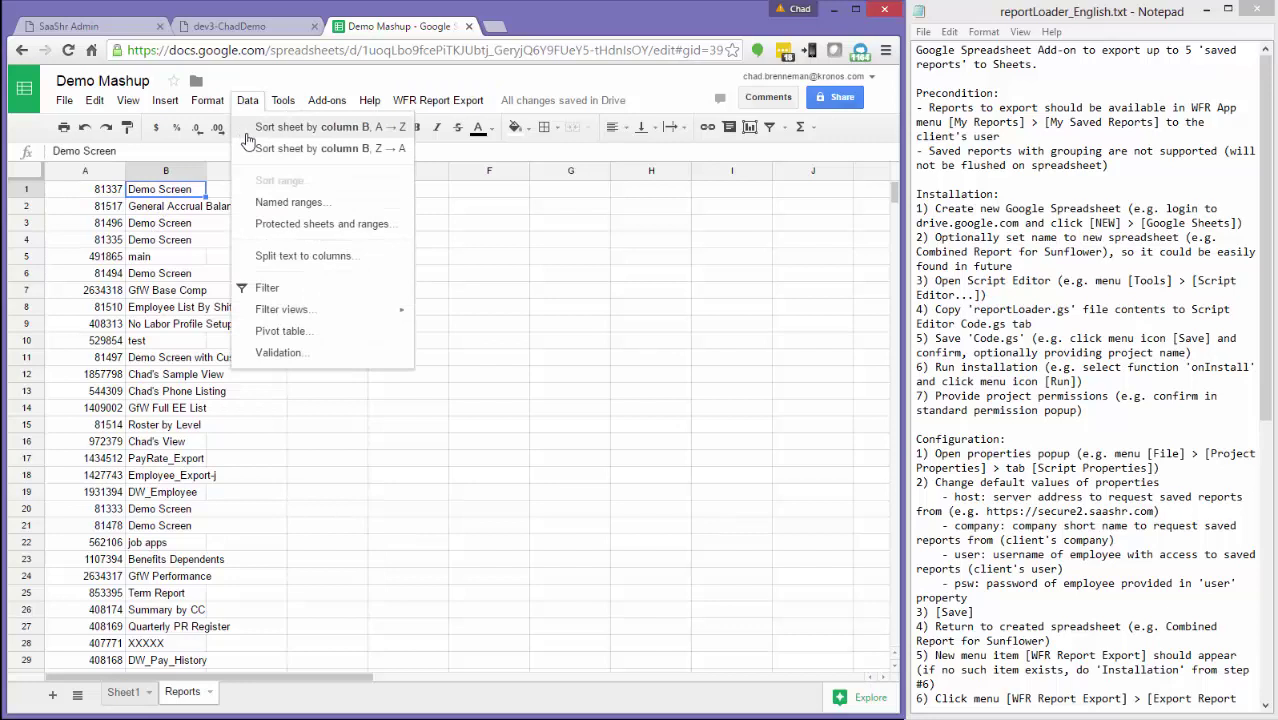
pyautogui.click(249, 128)
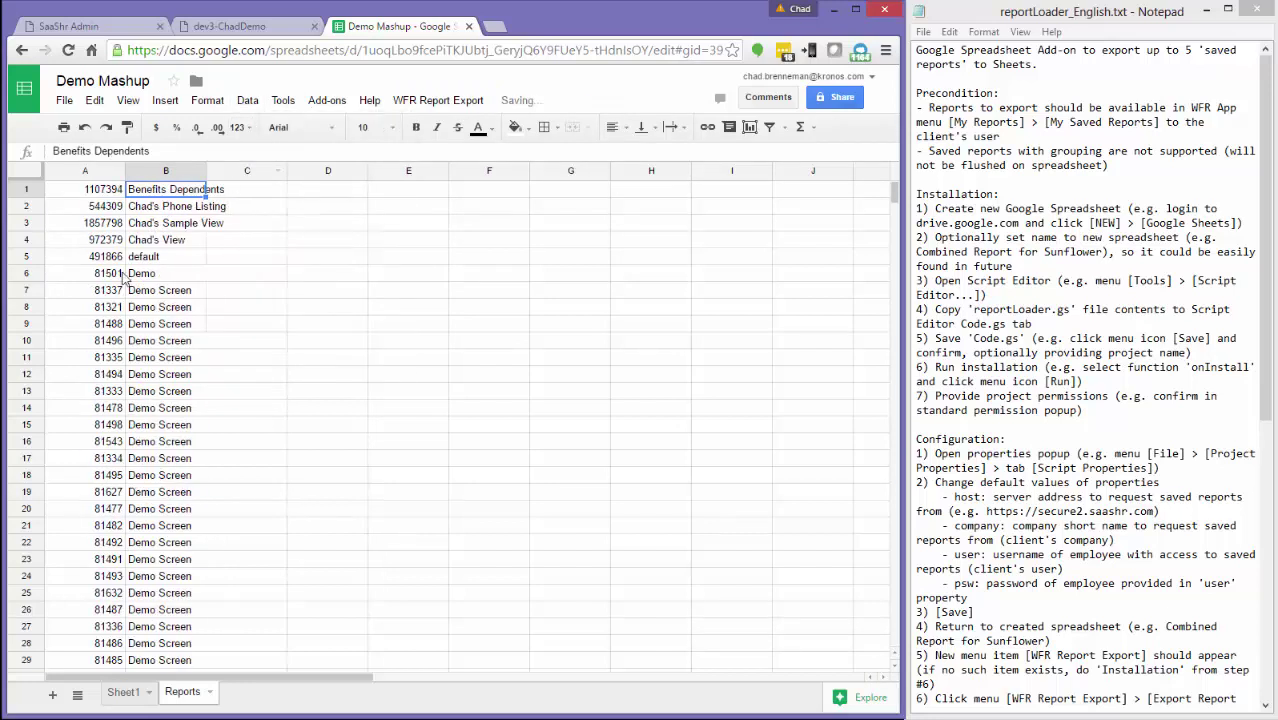
# Delete rows 1–43 and then the leftover rows 6–21, keeping five reports.
pyautogui.scroll(-3, 62, 527)
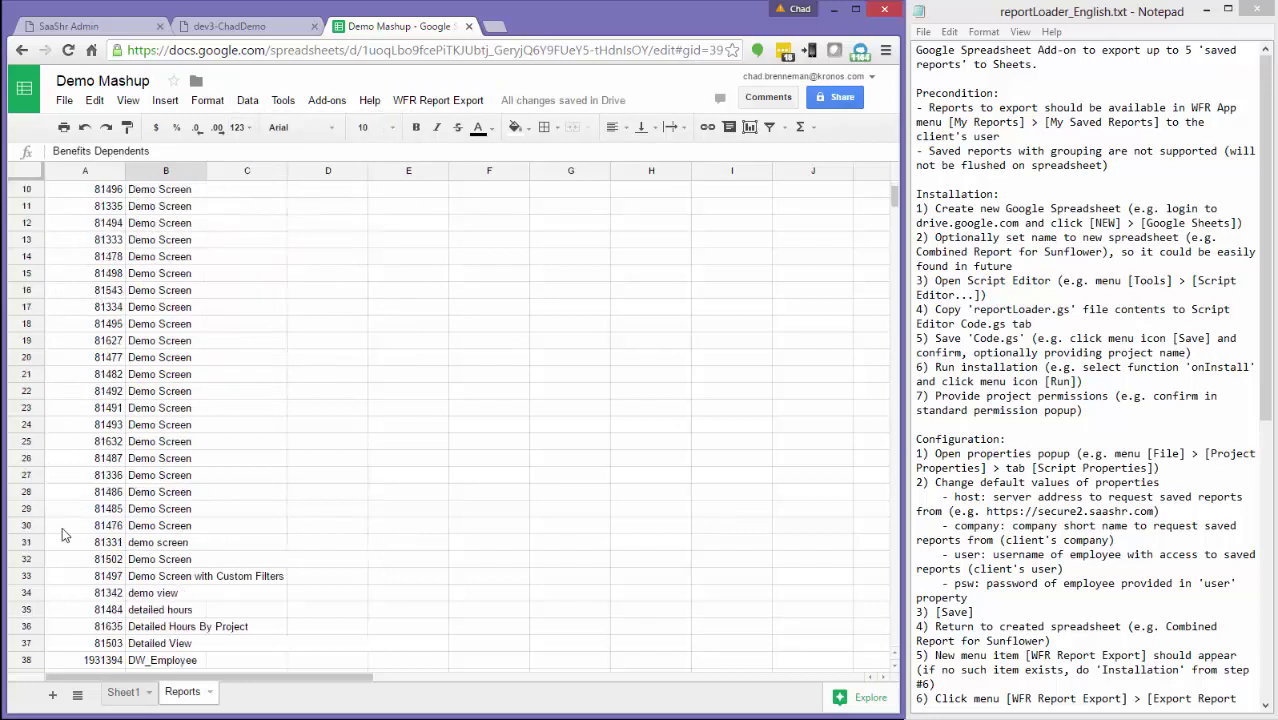
pyautogui.scroll(-3, 64, 547)
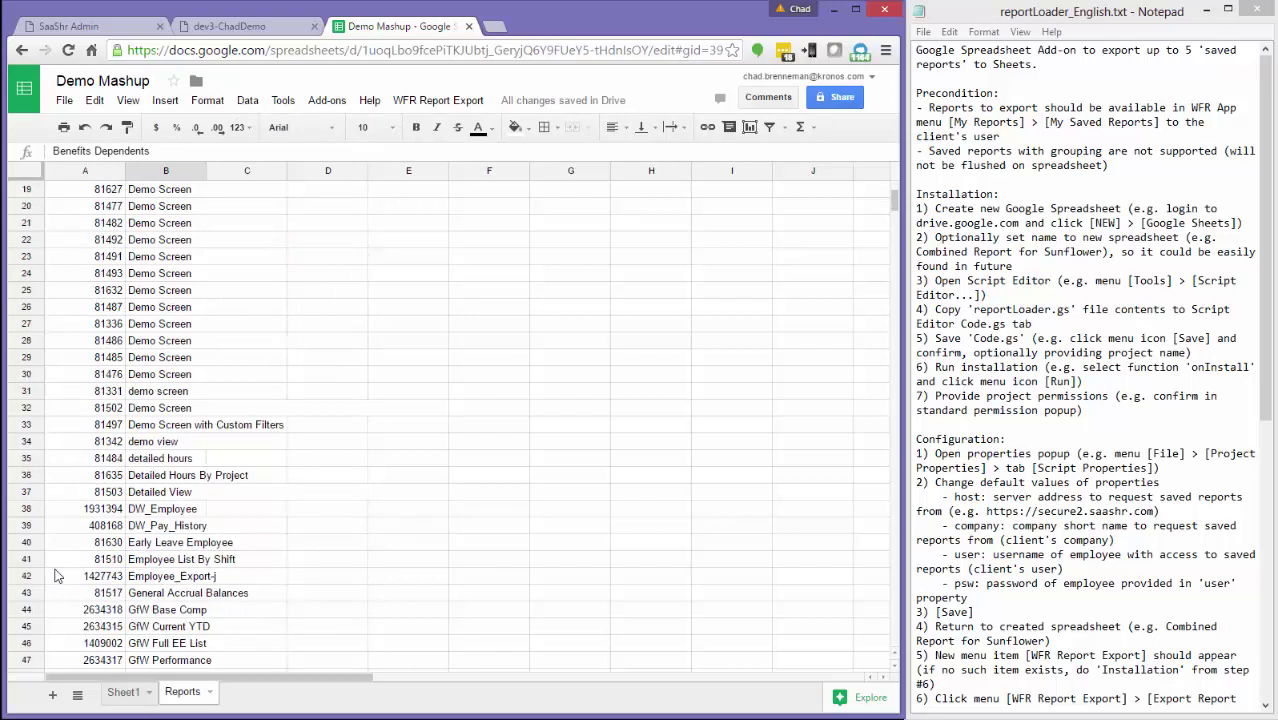
pyautogui.moveTo(26, 600); pyautogui.dragTo(52, 140)
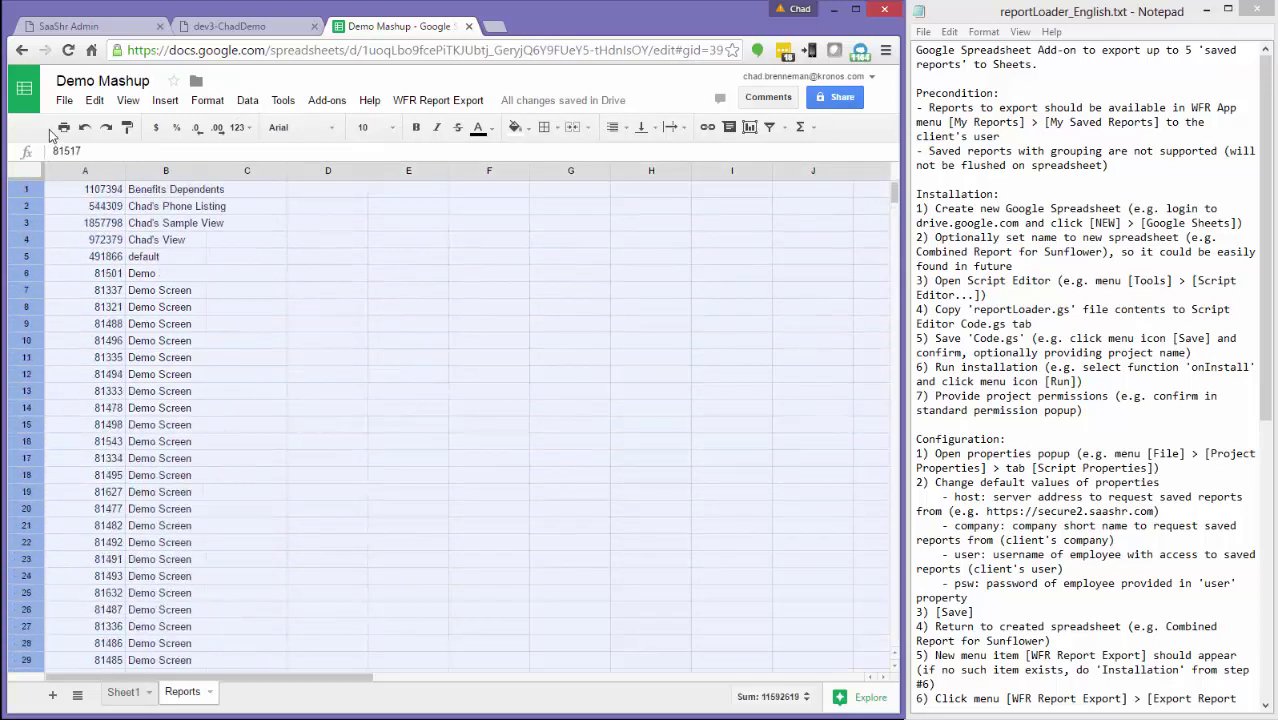
pyautogui.rightClick(32, 202)
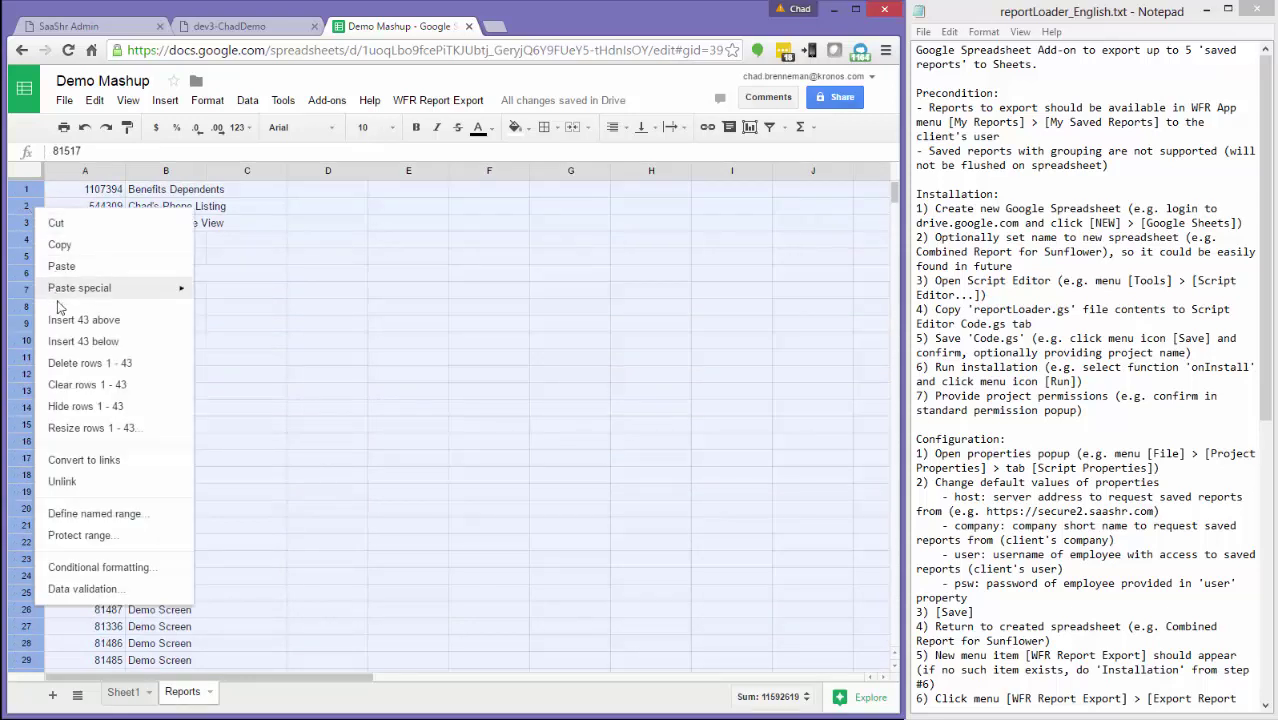
pyautogui.click(60, 364)
pyautogui.moveTo(28, 280); pyautogui.dragTo(26, 522)
pyautogui.rightClick(26, 522)
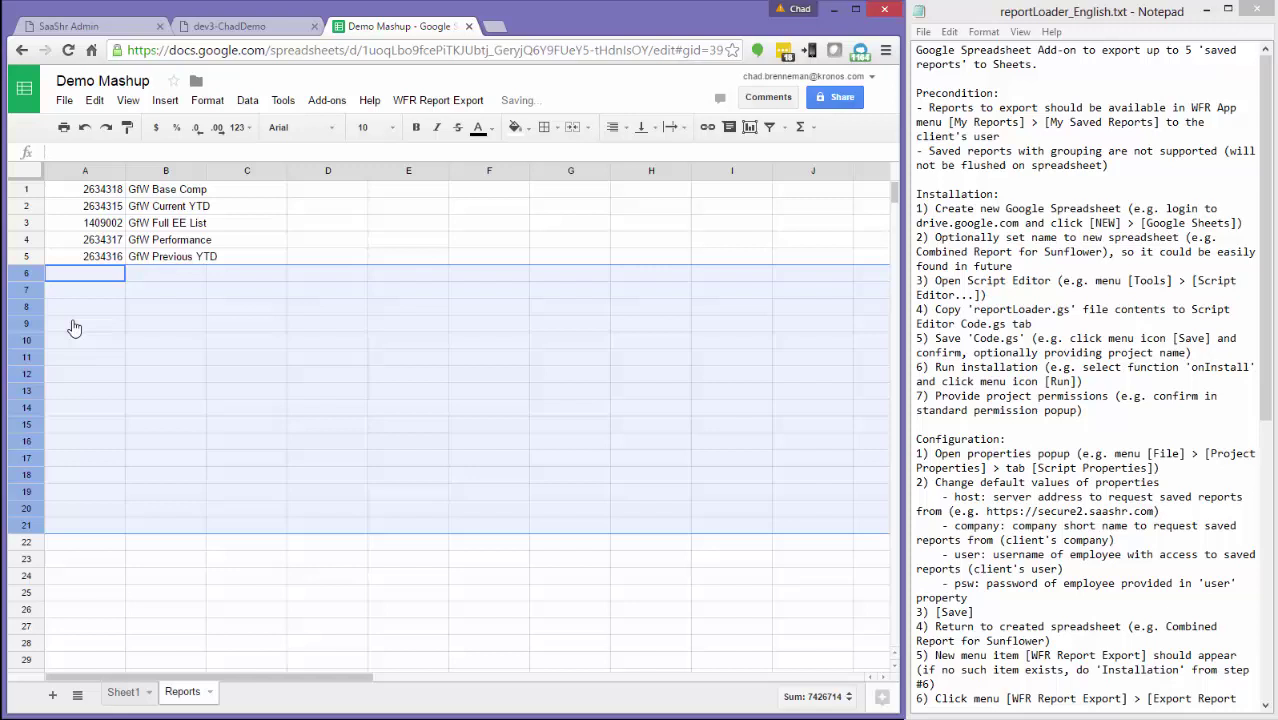
pyautogui.click(86, 308)
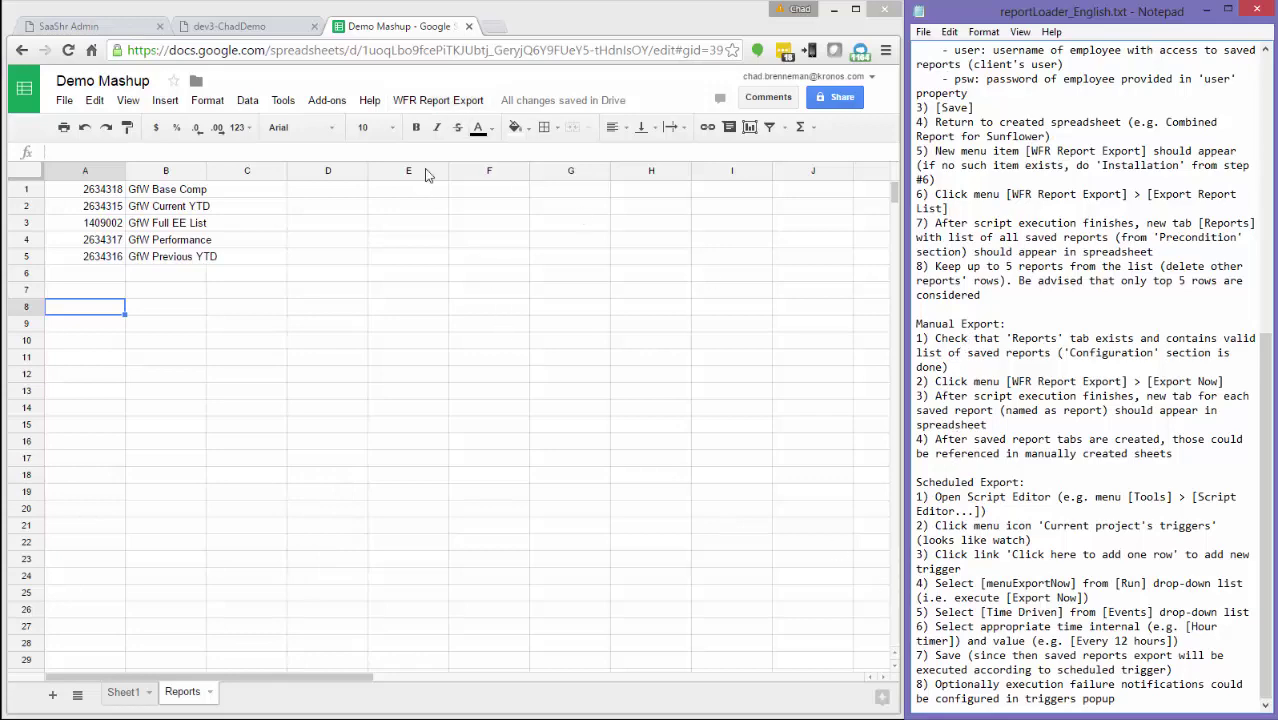
# Run Export now from the report export menu for the five listed reports.
pyautogui.click(437, 101)
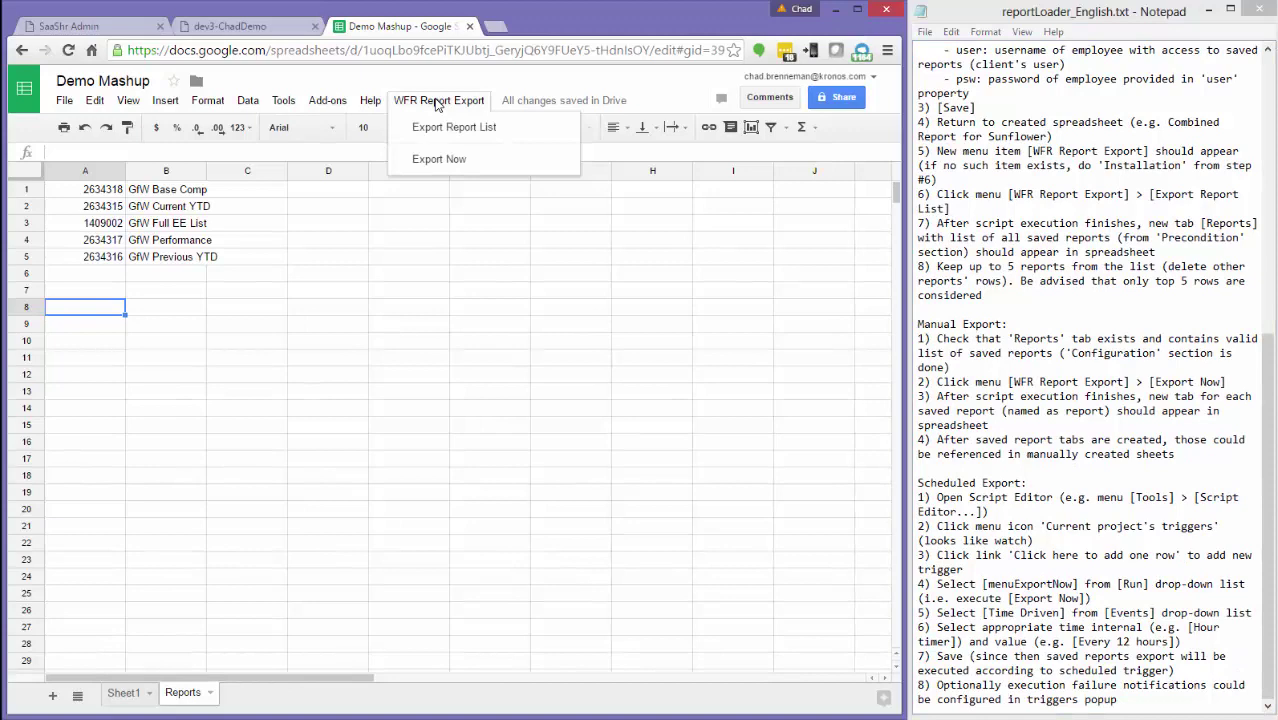
pyautogui.click(434, 161)
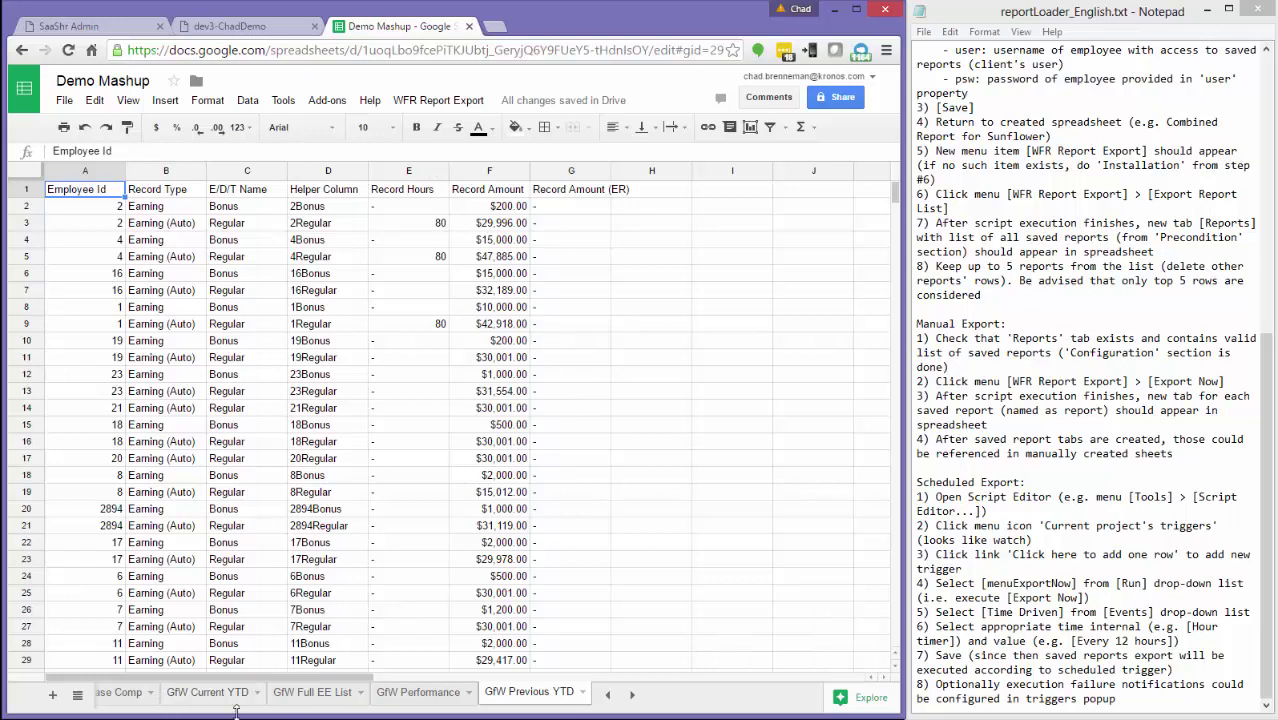
# Check the Reports sheet's five saved reports, then switch to the blank Sheet1.
pyautogui.click(607, 696)
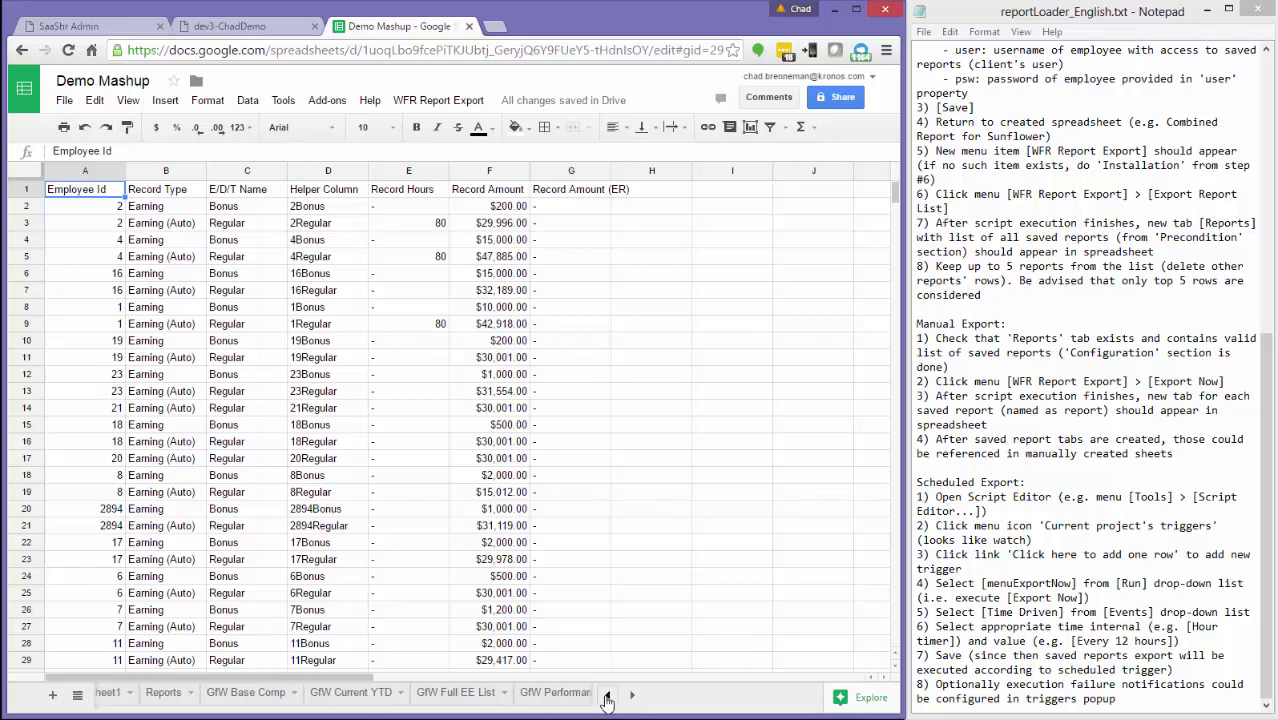
pyautogui.click(175, 693)
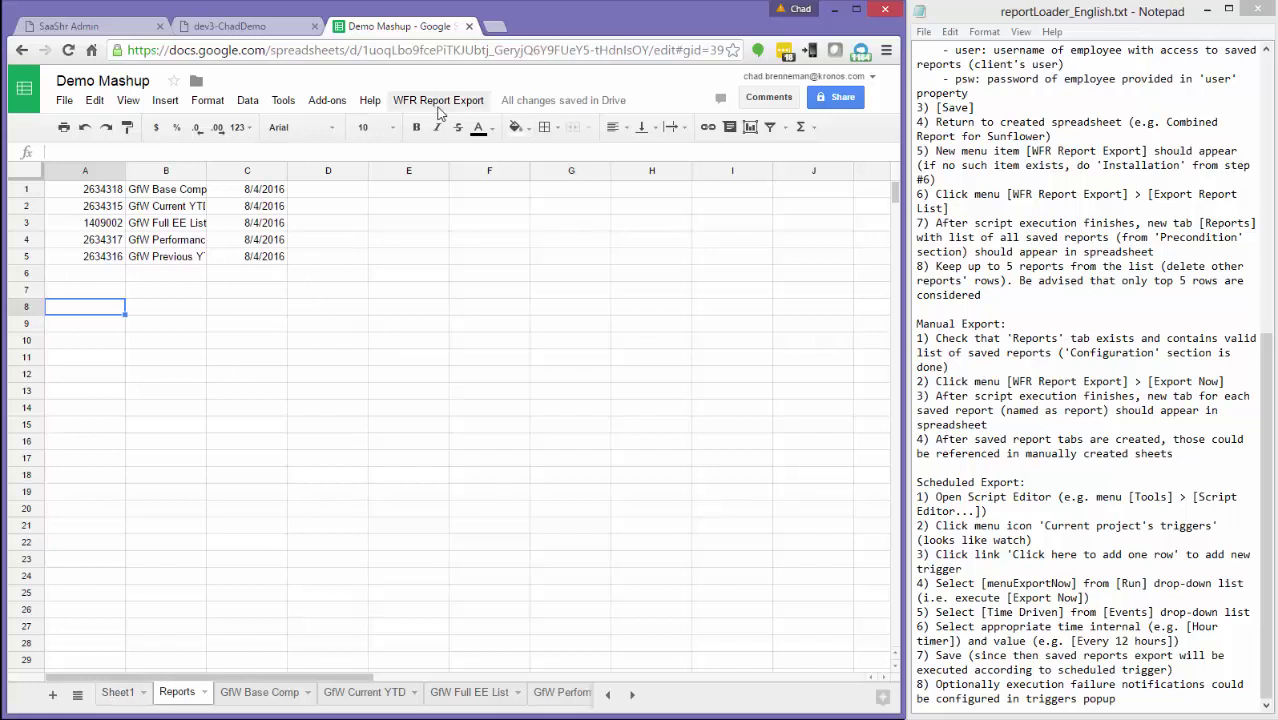
pyautogui.click(118, 693)
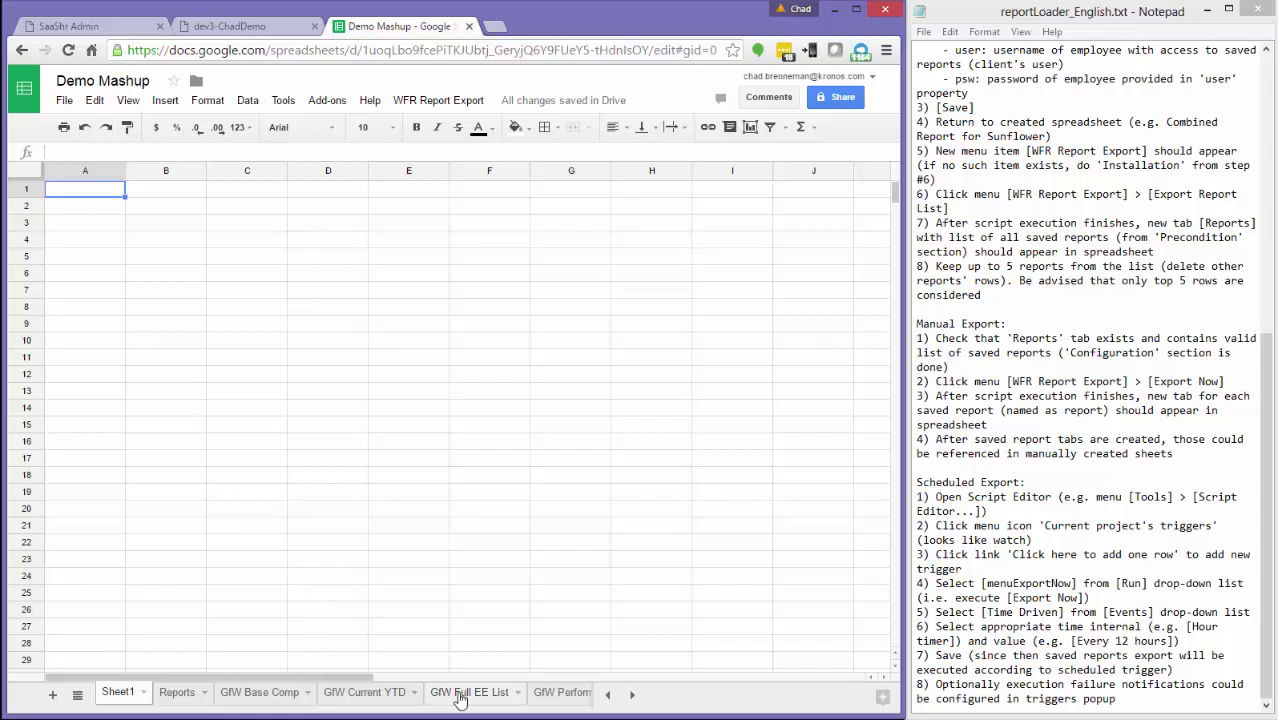
# Link Sheet1's A1 to the EE Id header cell on GfW Full EE List.
pyautogui.write('=')
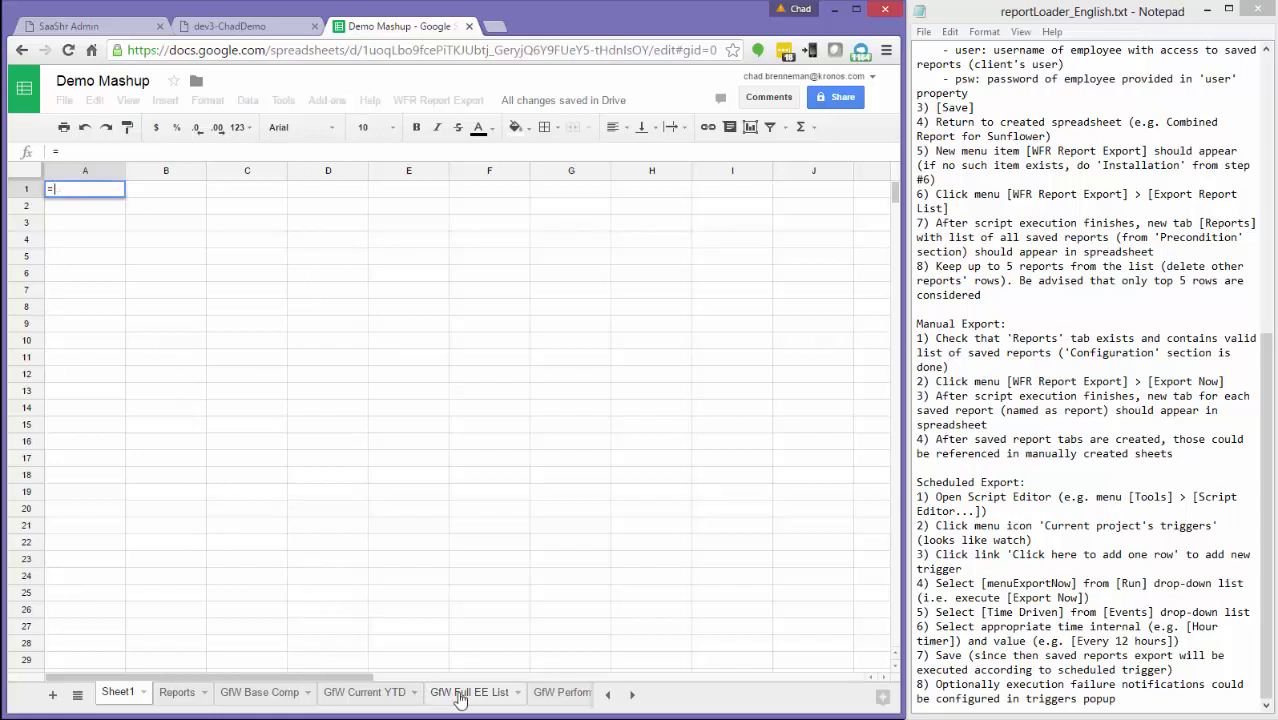
pyautogui.click(460, 698)
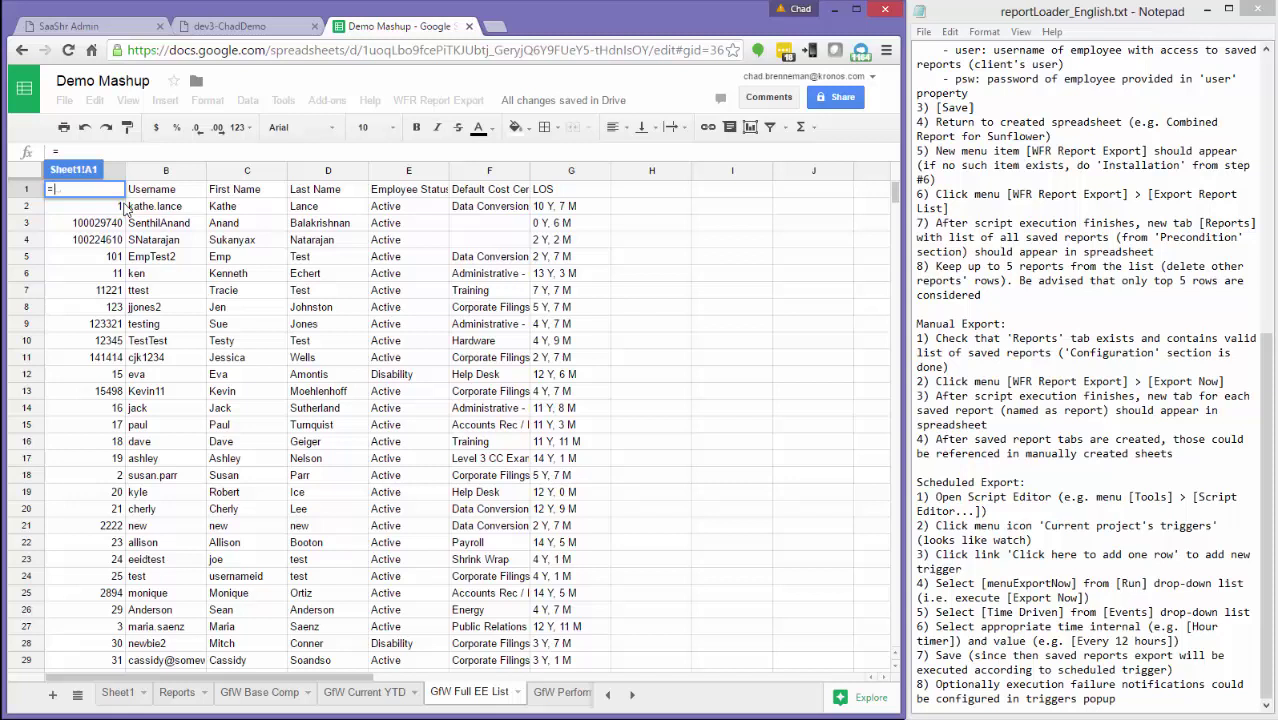
pyautogui.click(113, 206)
pyautogui.click(187, 151)
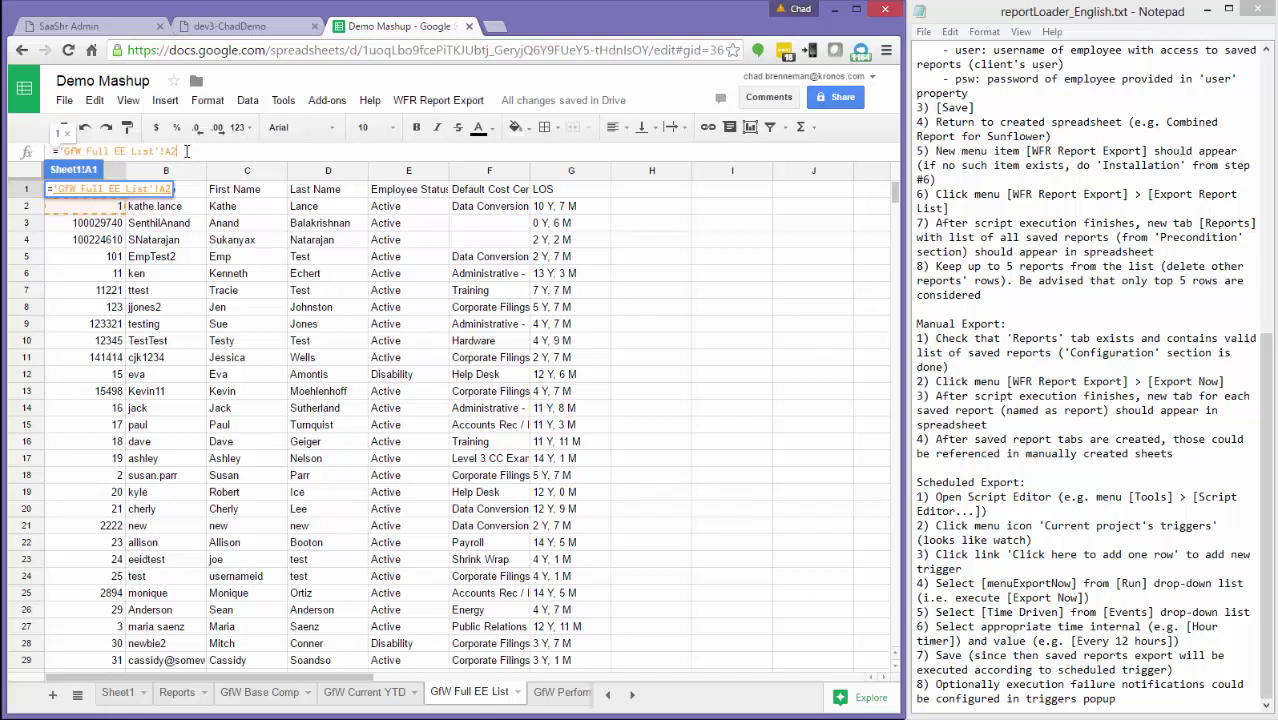
pyautogui.press('BackSpace')
pyautogui.write('1')
pyautogui.press('Return')
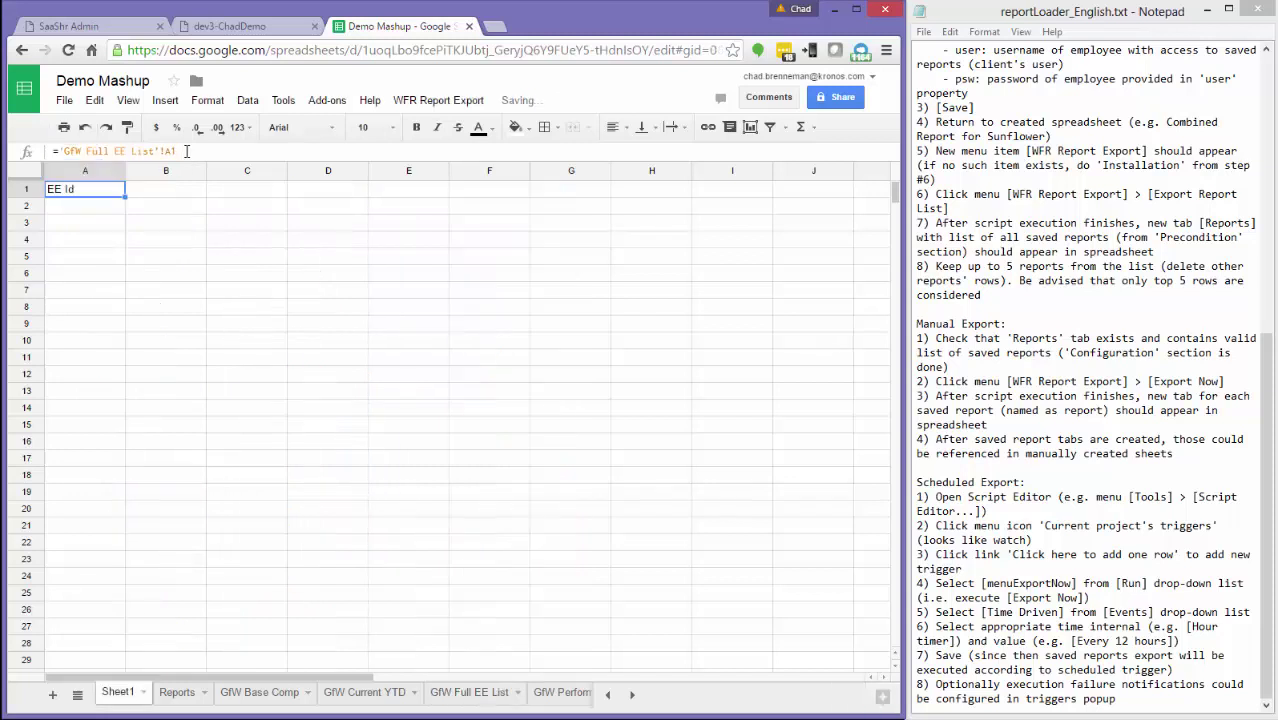
# Link B1 and C1 to the First Name and Last Name headers on GfW Full EE List.
pyautogui.click(166, 199)
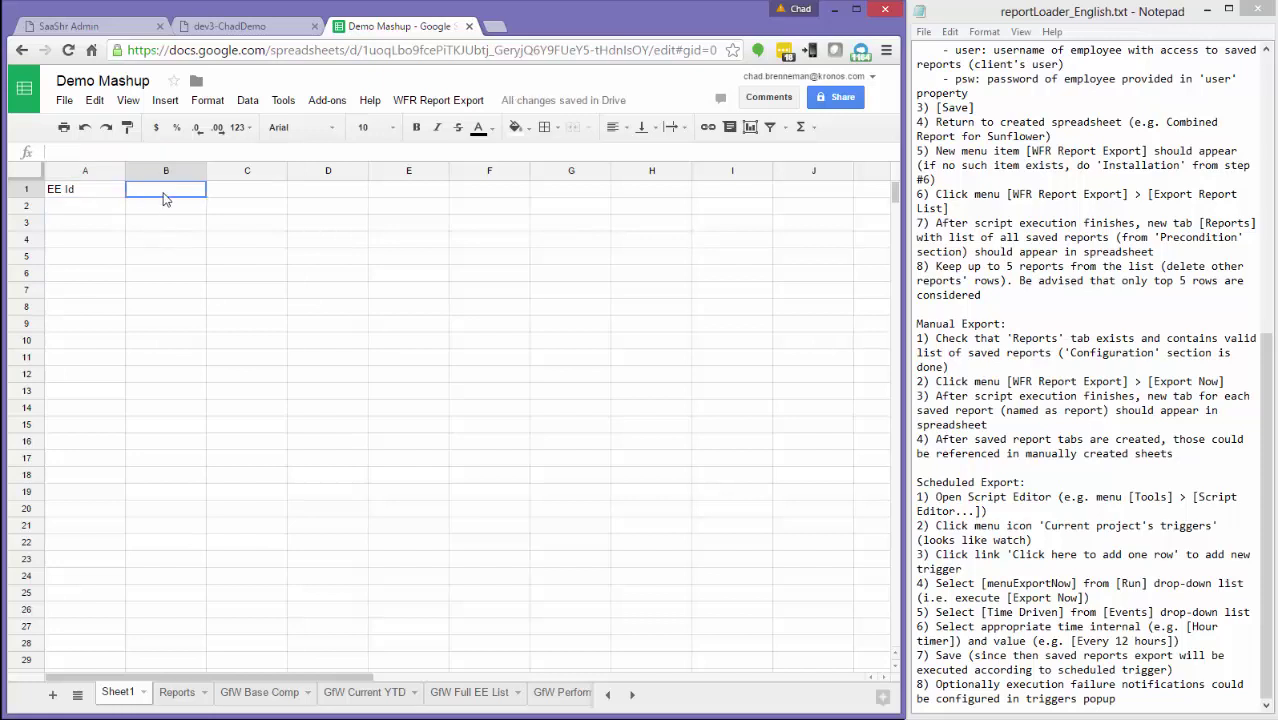
pyautogui.write('=')
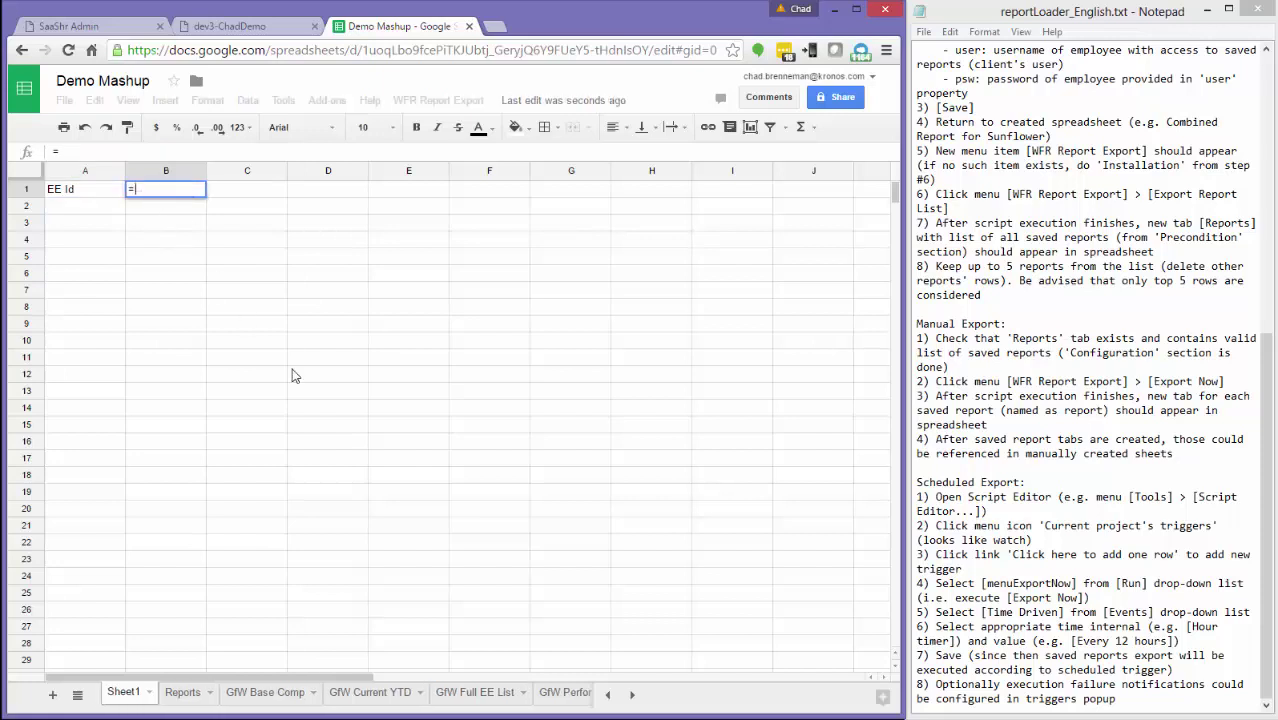
pyautogui.click(470, 692)
pyautogui.click(240, 189)
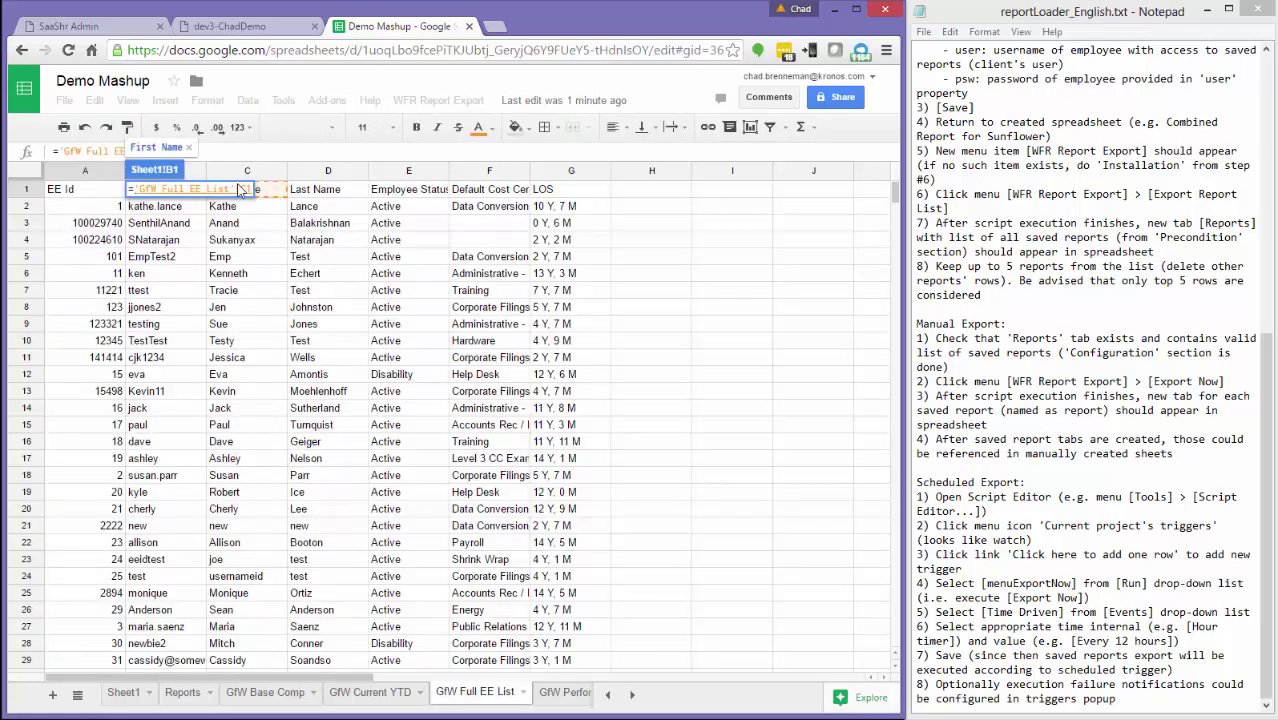
pyautogui.press('Return')
pyautogui.click(236, 197)
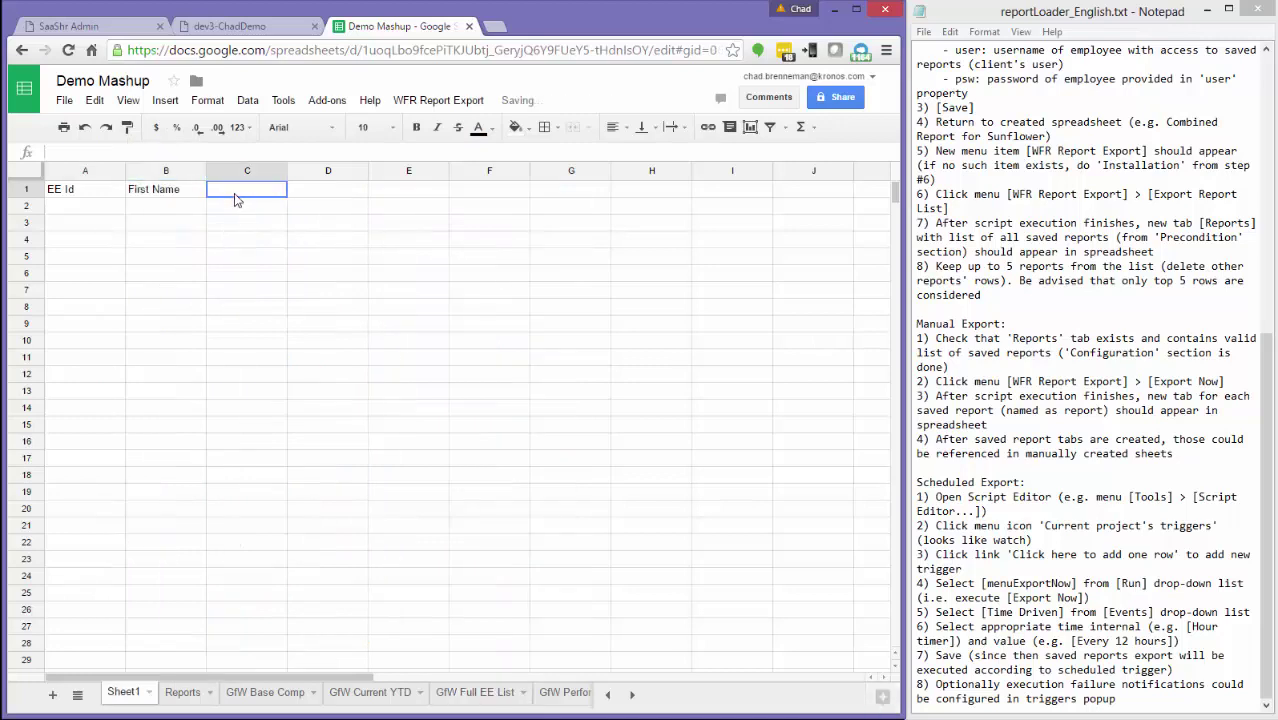
pyautogui.write('=')
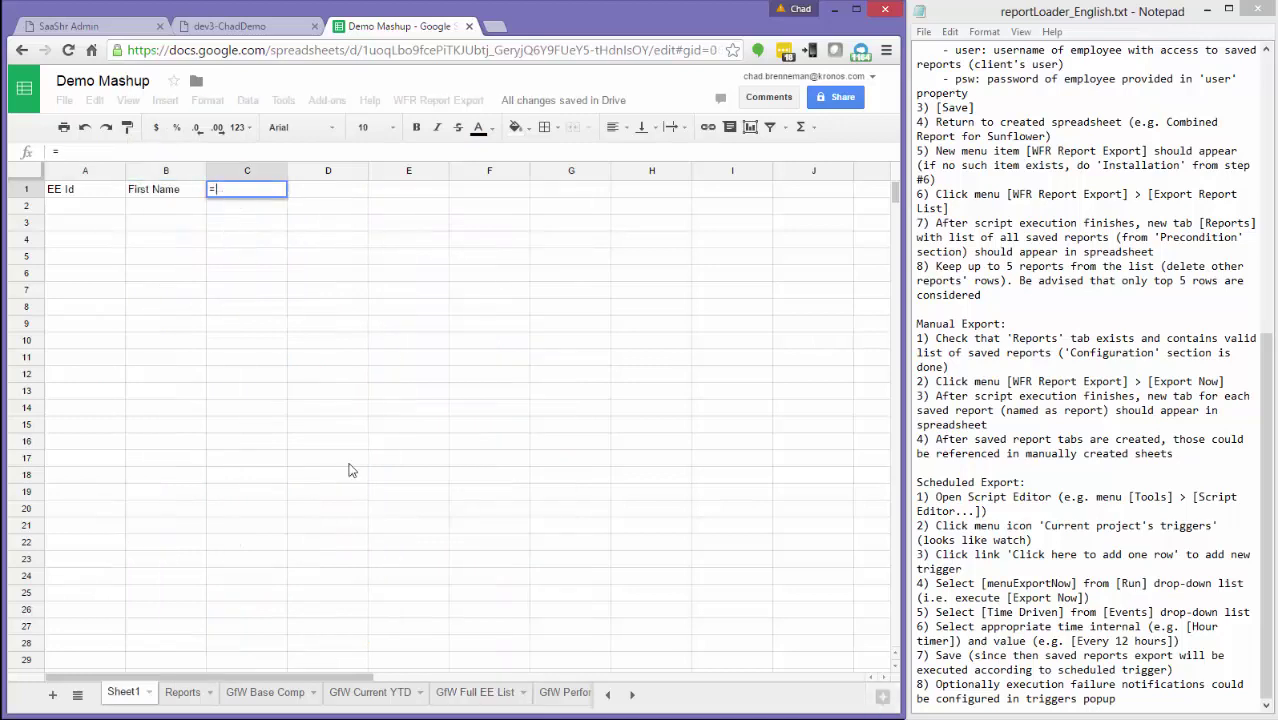
pyautogui.click(478, 692)
pyautogui.click(320, 190)
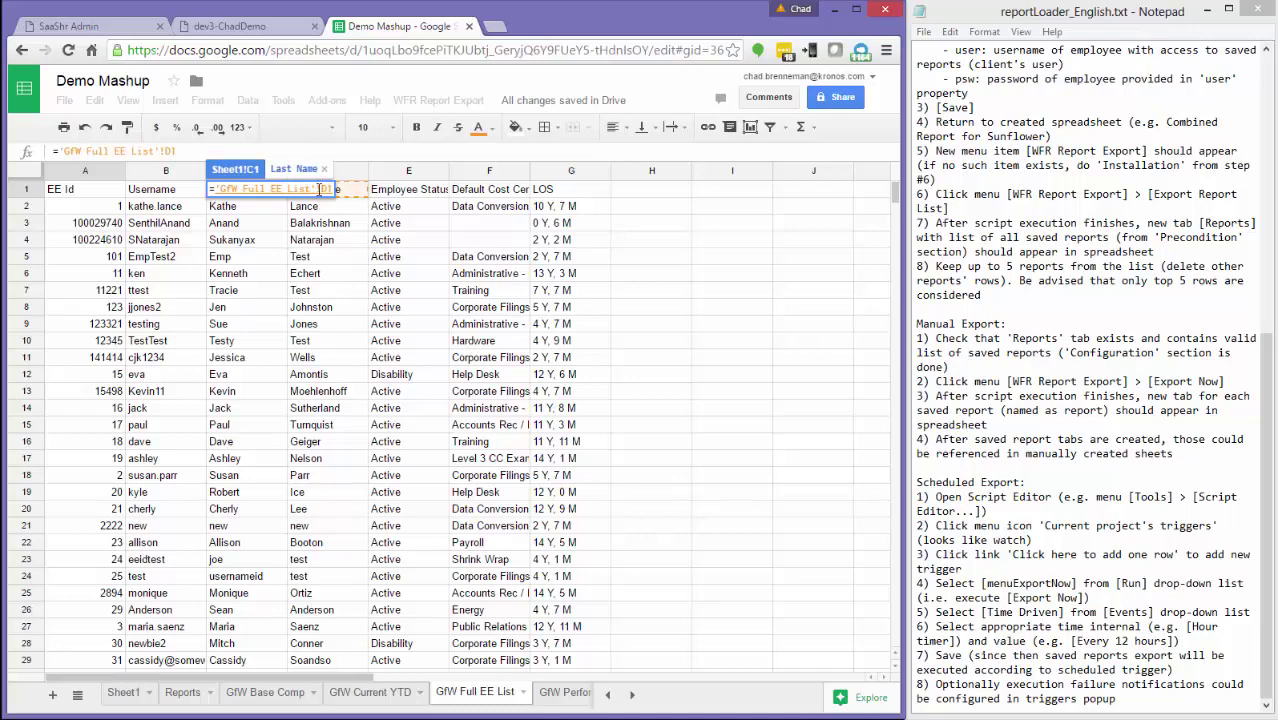
pyautogui.press('Return')
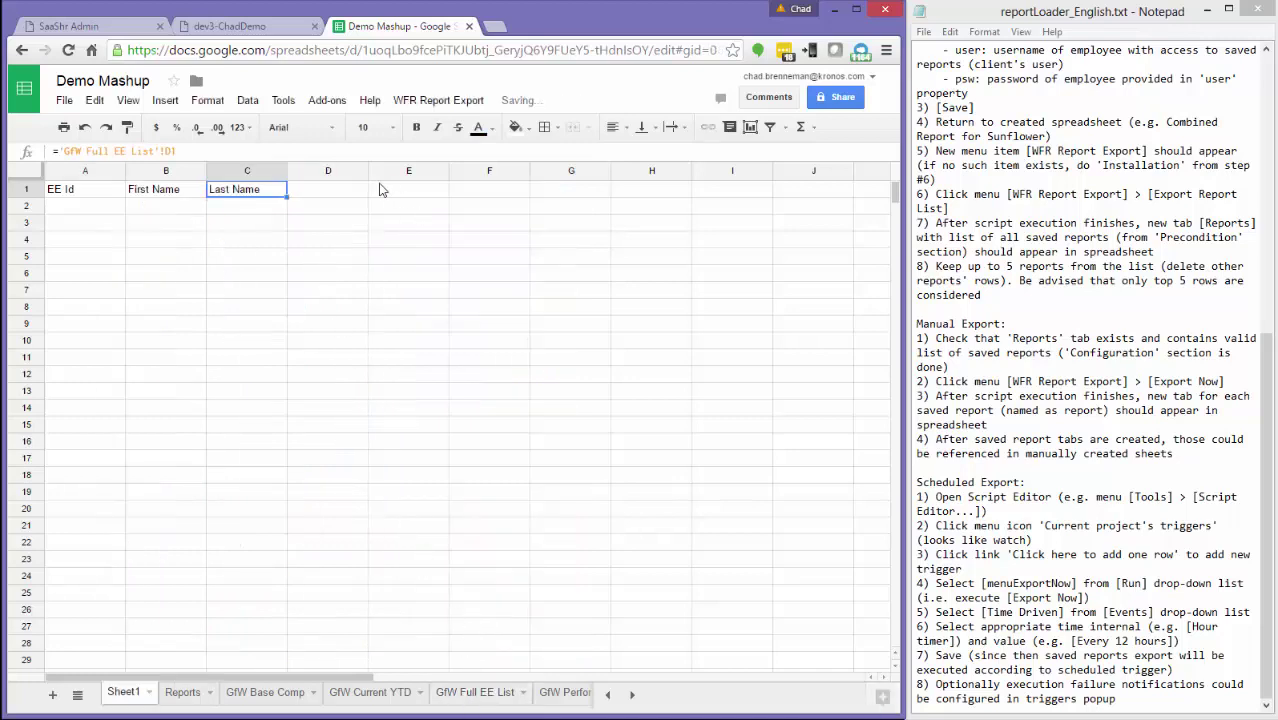
# Link D1 to GfW Full EE List's LOS header and E1 to GfW Base Comp's Annual header.
pyautogui.press('Right')
pyautogui.click(467, 703)
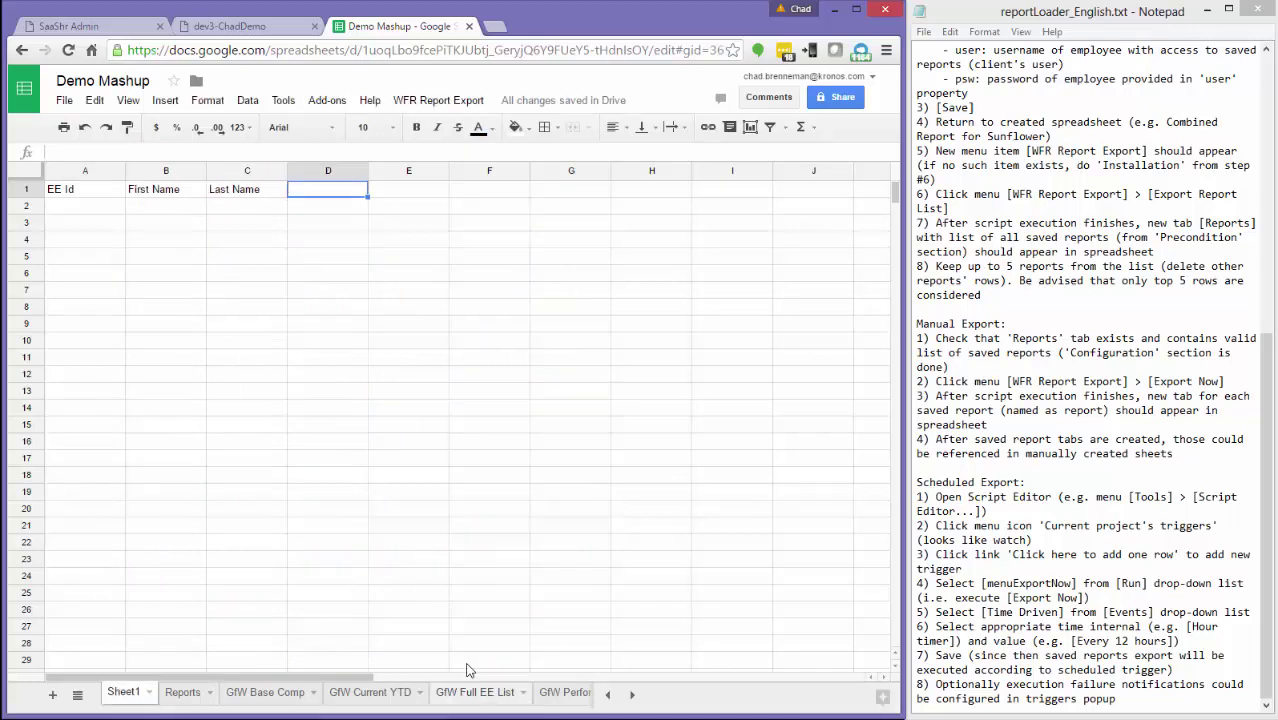
pyautogui.click(545, 192)
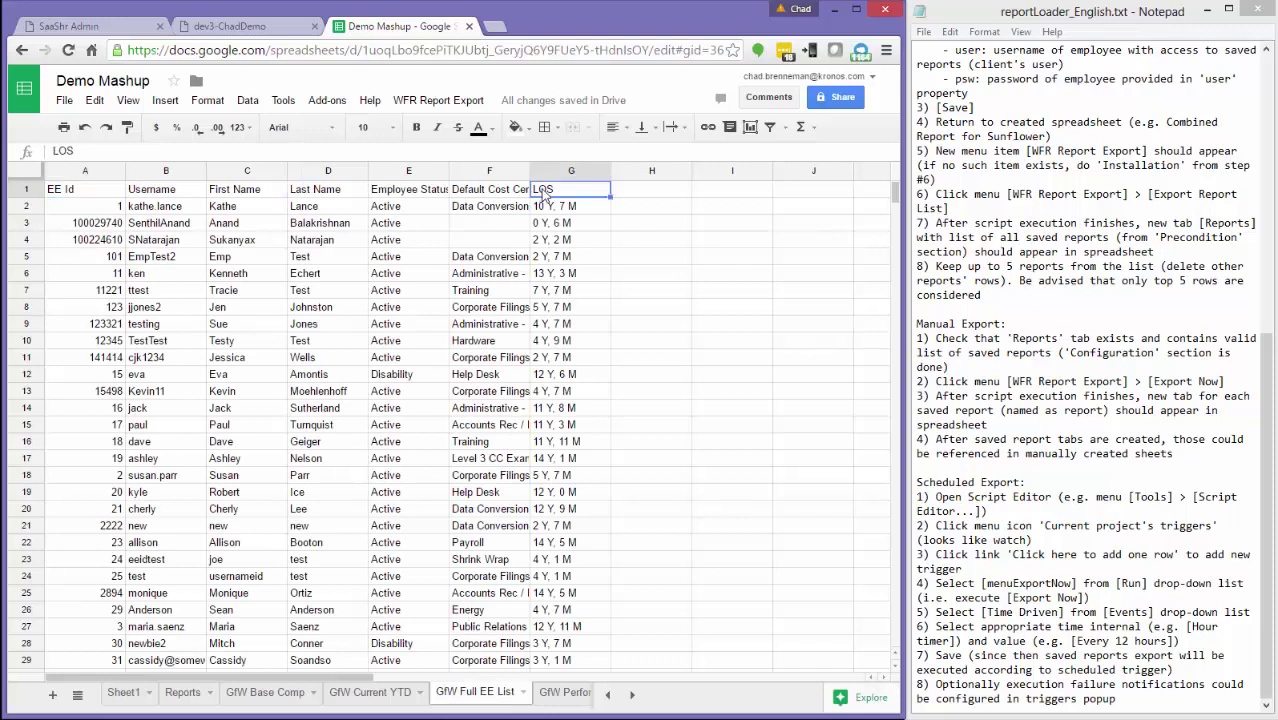
pyautogui.press('Return')
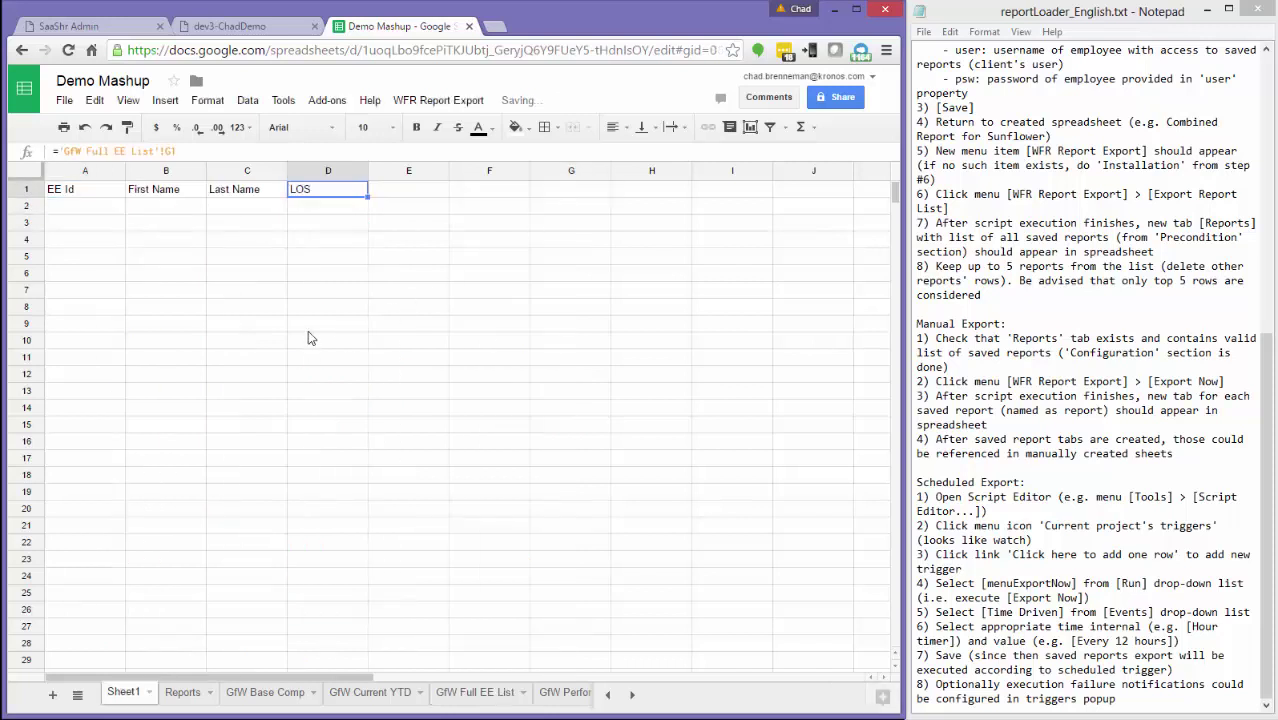
pyautogui.click(403, 190)
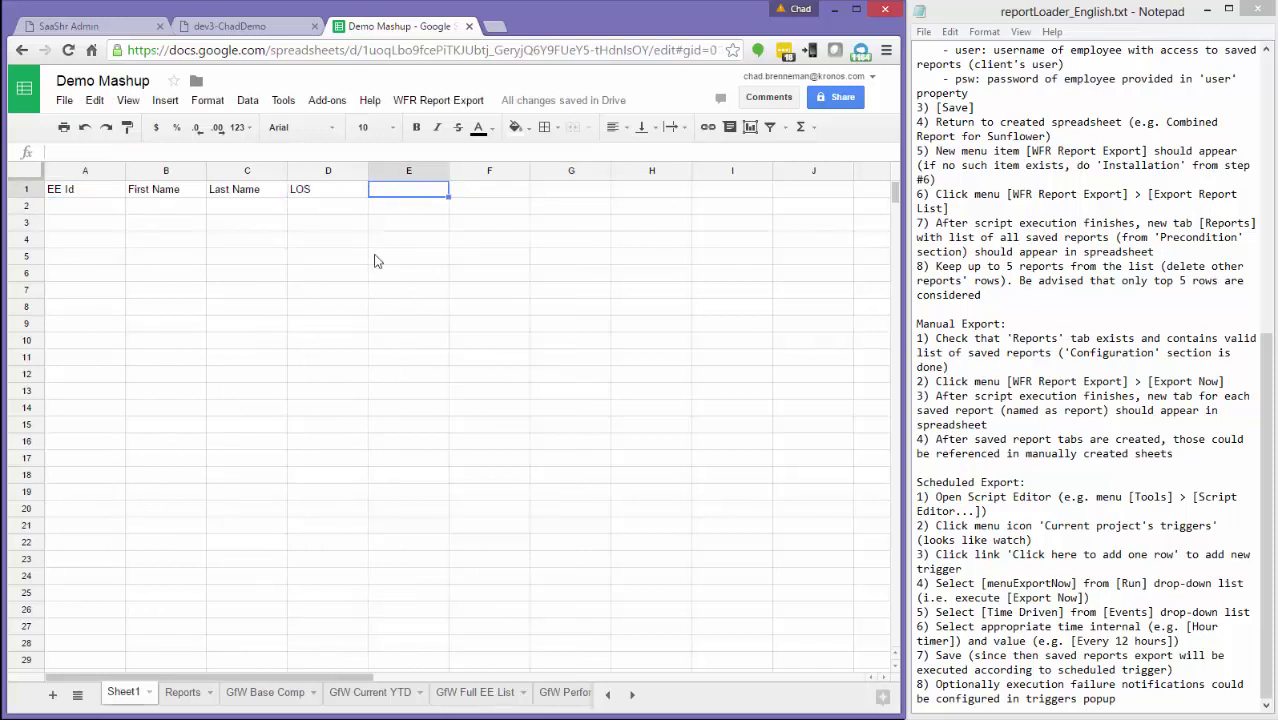
pyautogui.write('=')
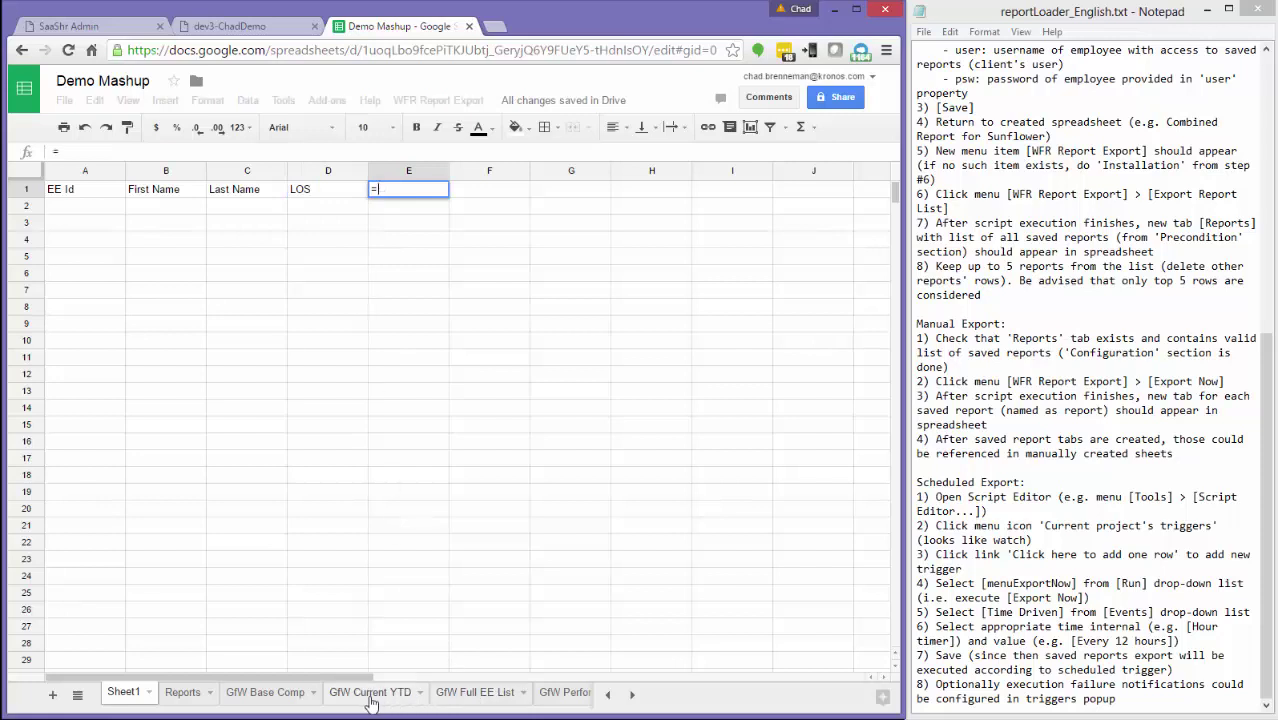
pyautogui.click(285, 696)
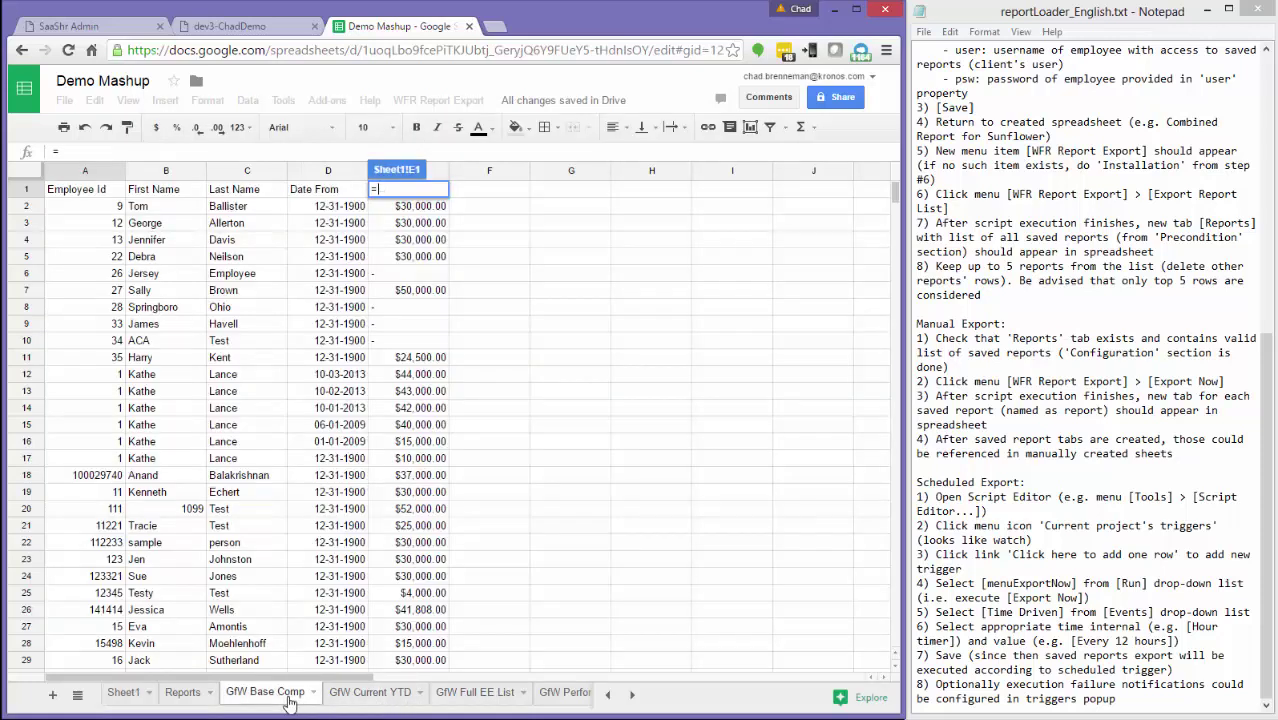
pyautogui.click(408, 189)
pyautogui.press('Return')
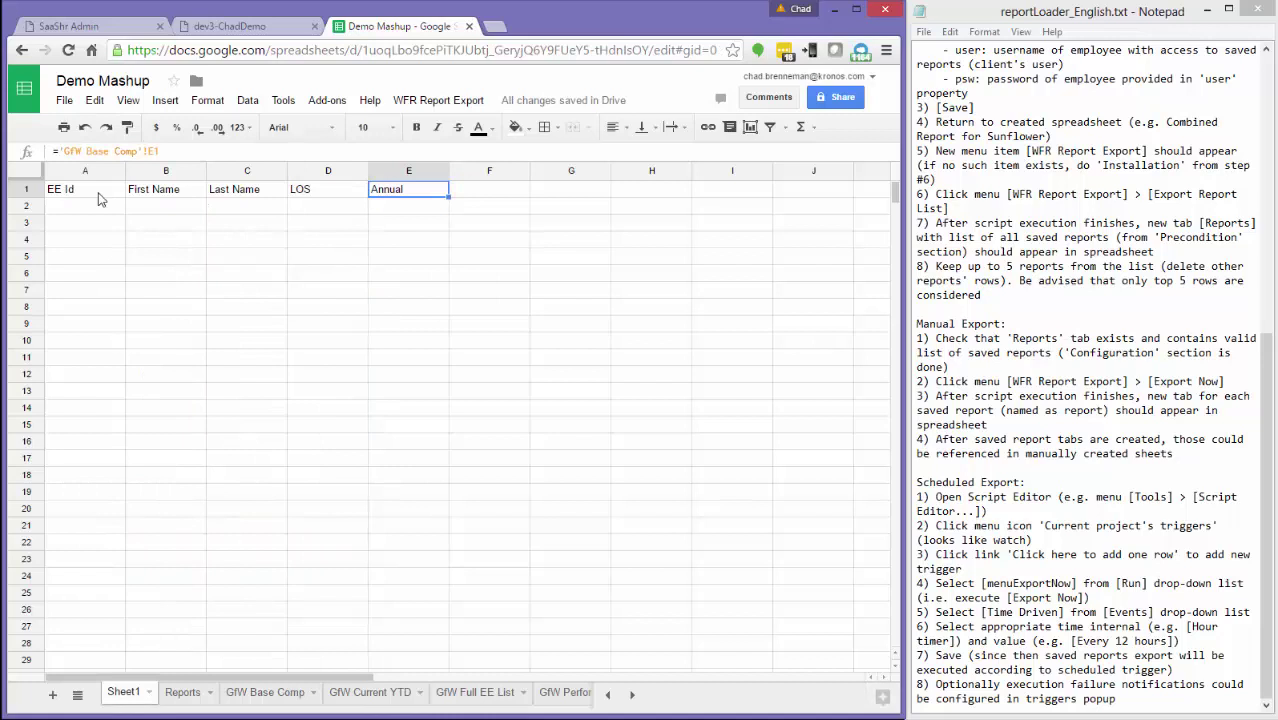
pyautogui.click(120, 192)
pyautogui.moveTo(122, 199); pyautogui.dragTo(355, 210)
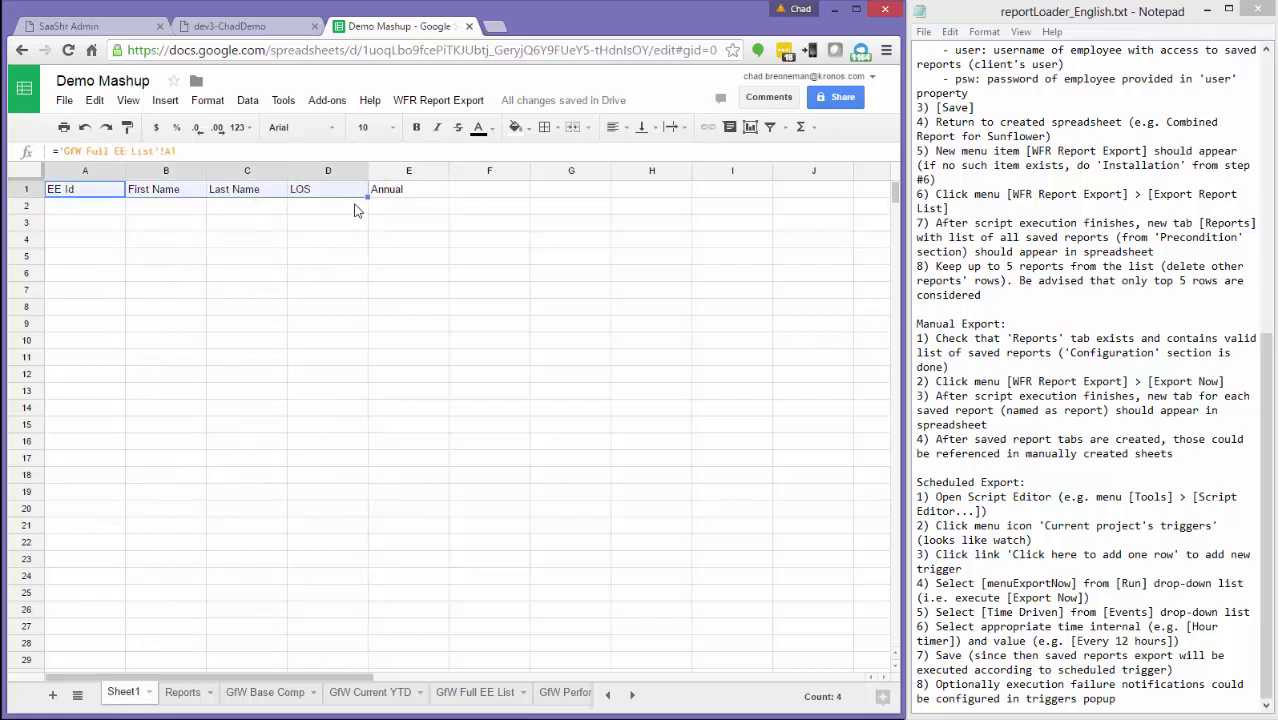
# Fill the A1:D1 reference formulas down to row 100 and compare with GfW Full EE List.
pyautogui.moveTo(360, 328); pyautogui.dragTo(337, 656)
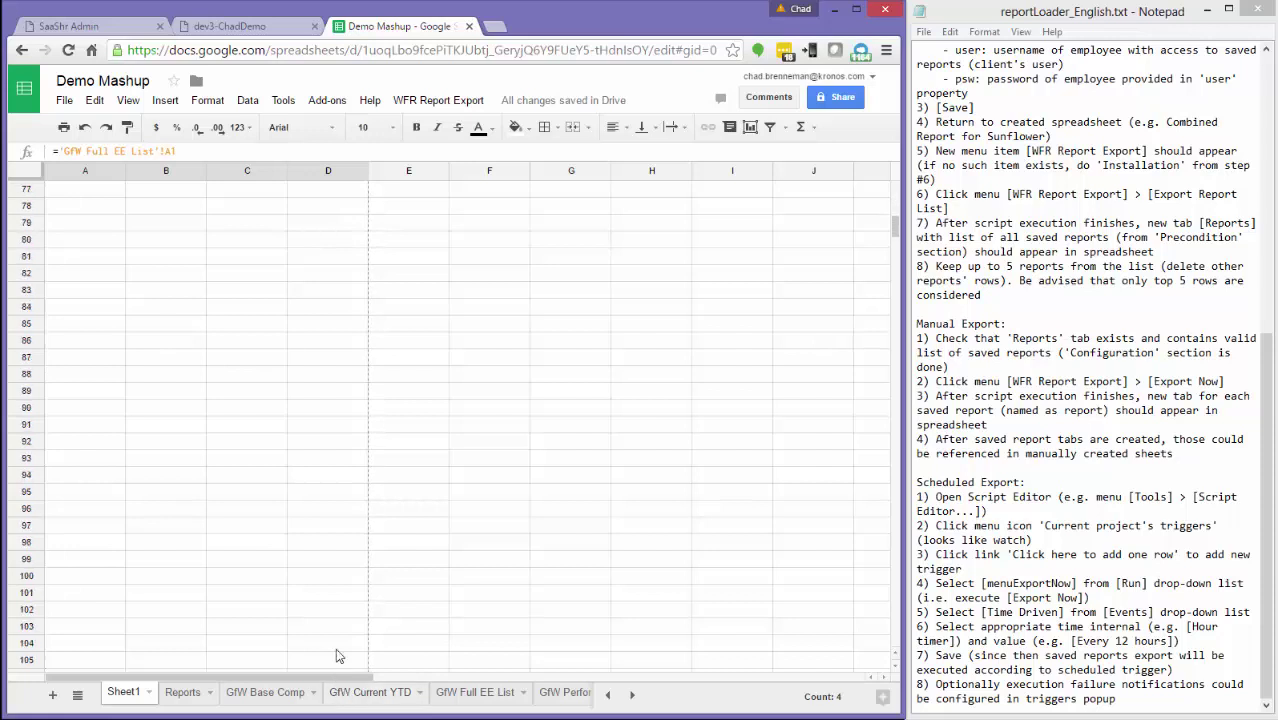
pyautogui.moveTo(327, 578); pyautogui.dragTo(328, 580)
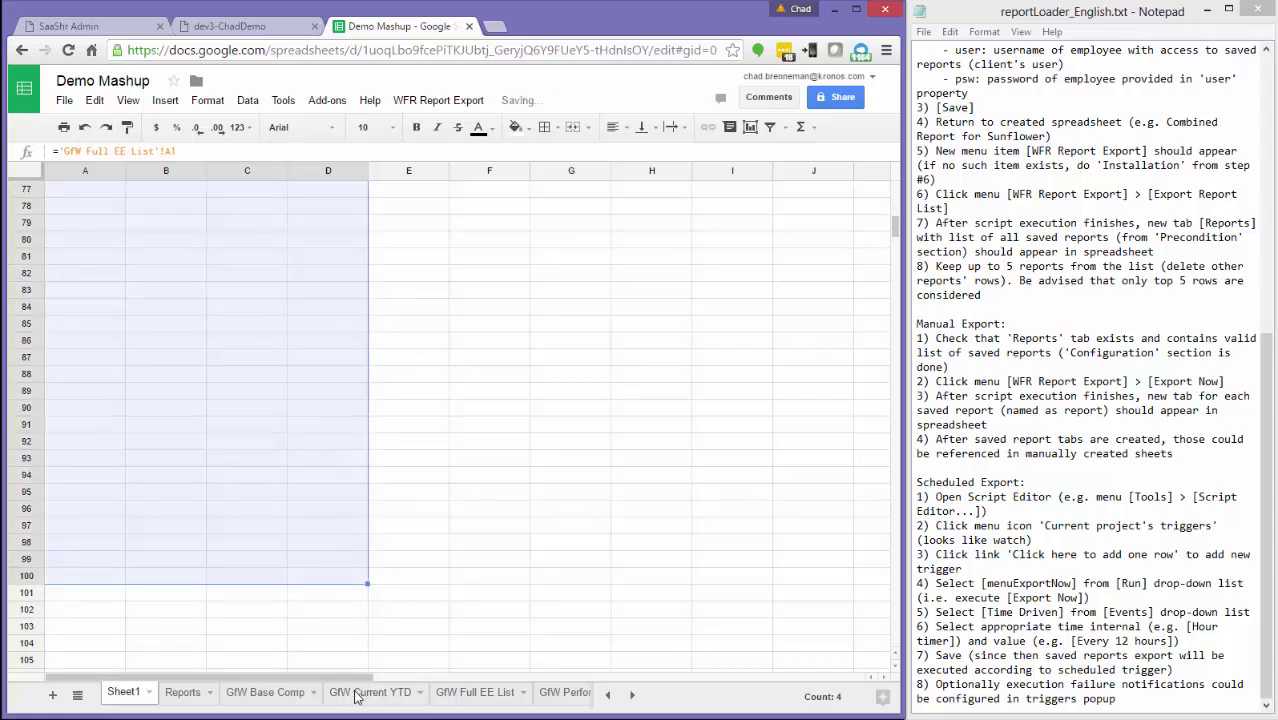
pyautogui.scroll(10, 368, 590)
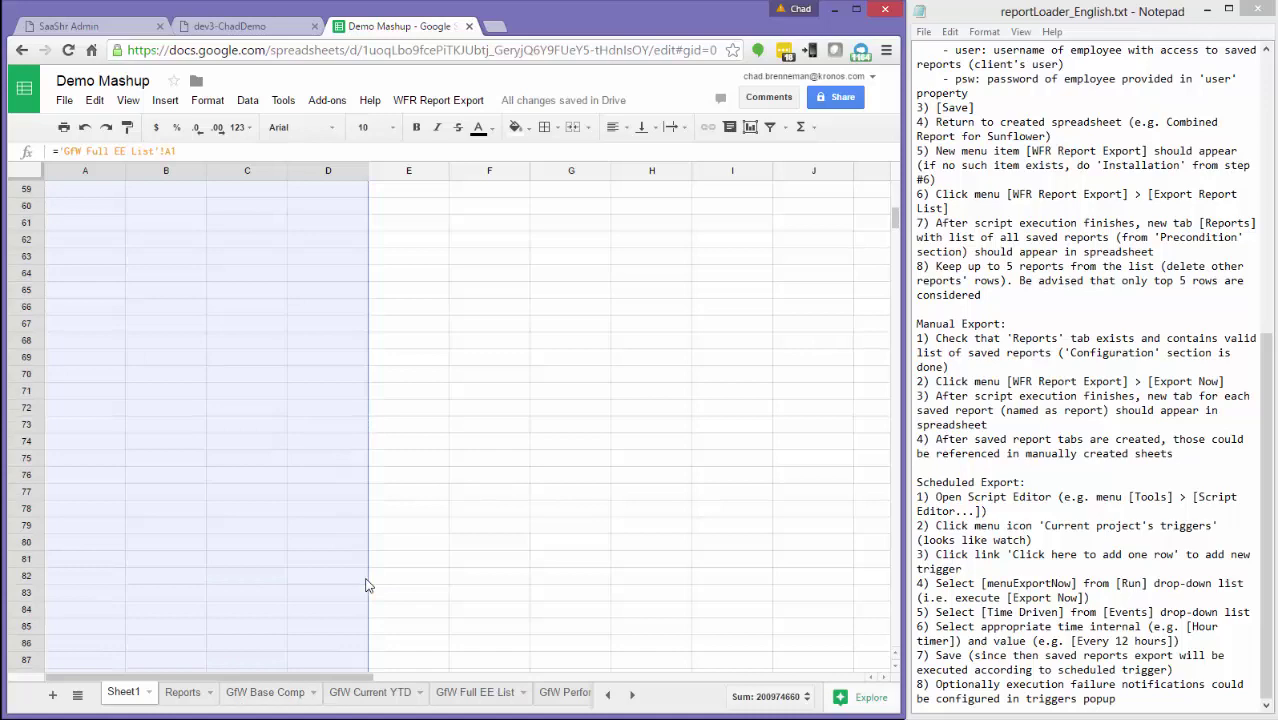
pyautogui.scroll(5, 368, 585)
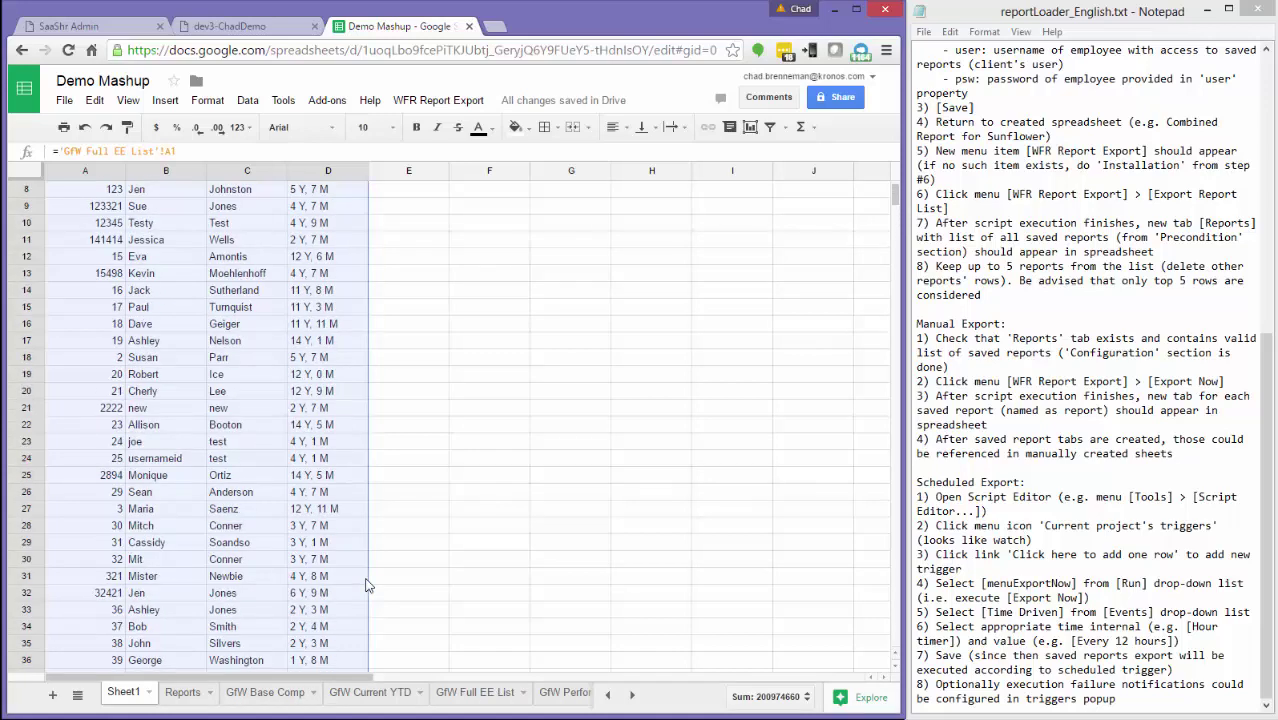
pyautogui.scroll(-3, 368, 585)
pyautogui.scroll(-4, 366, 585)
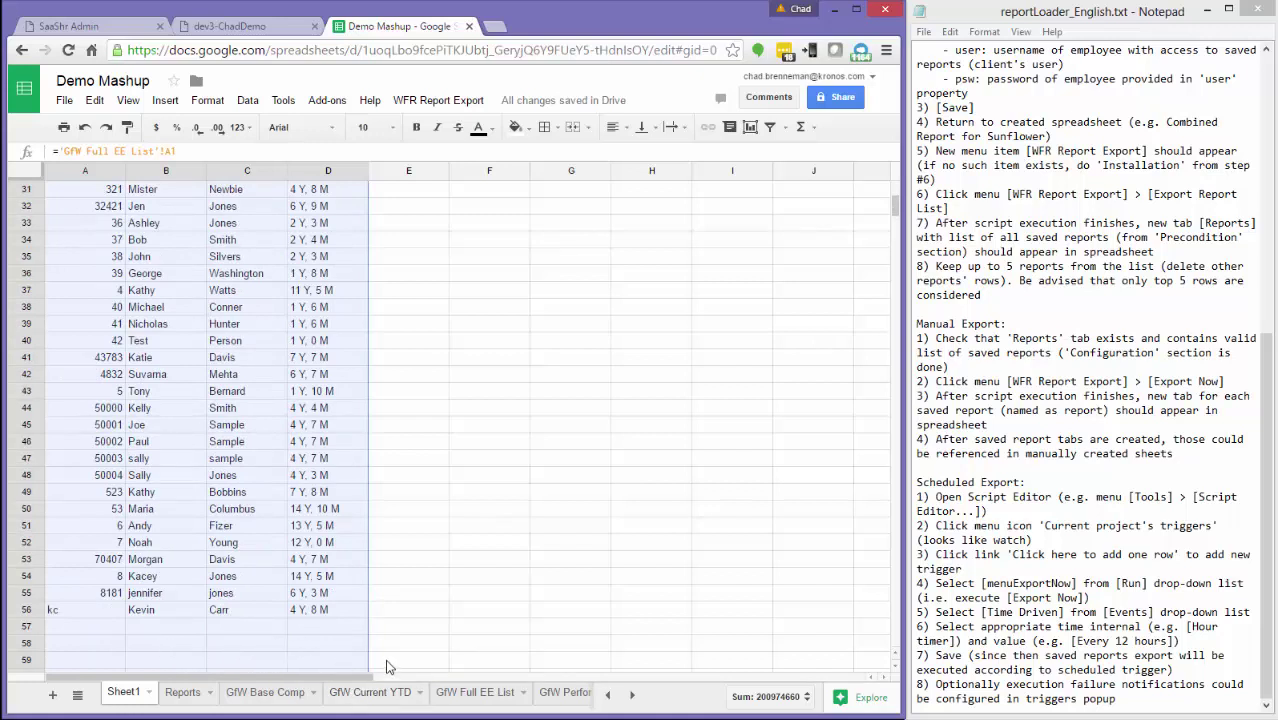
pyautogui.click(186, 628)
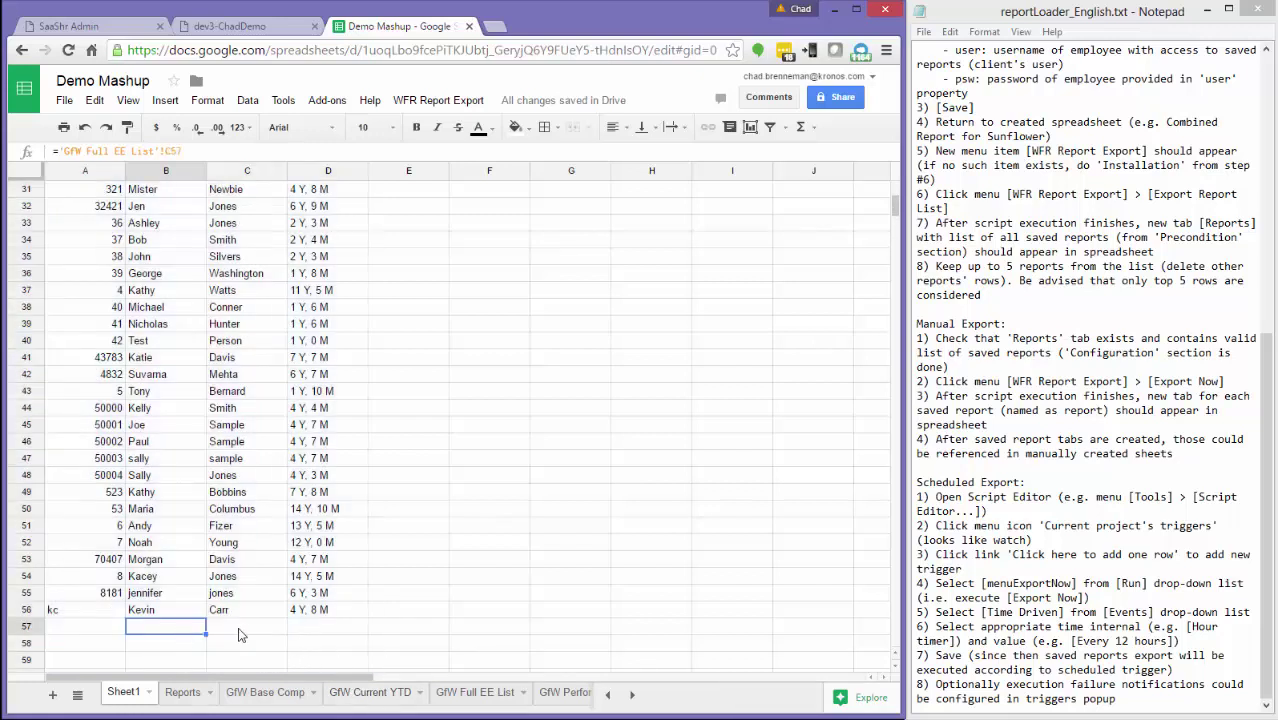
pyautogui.click(463, 694)
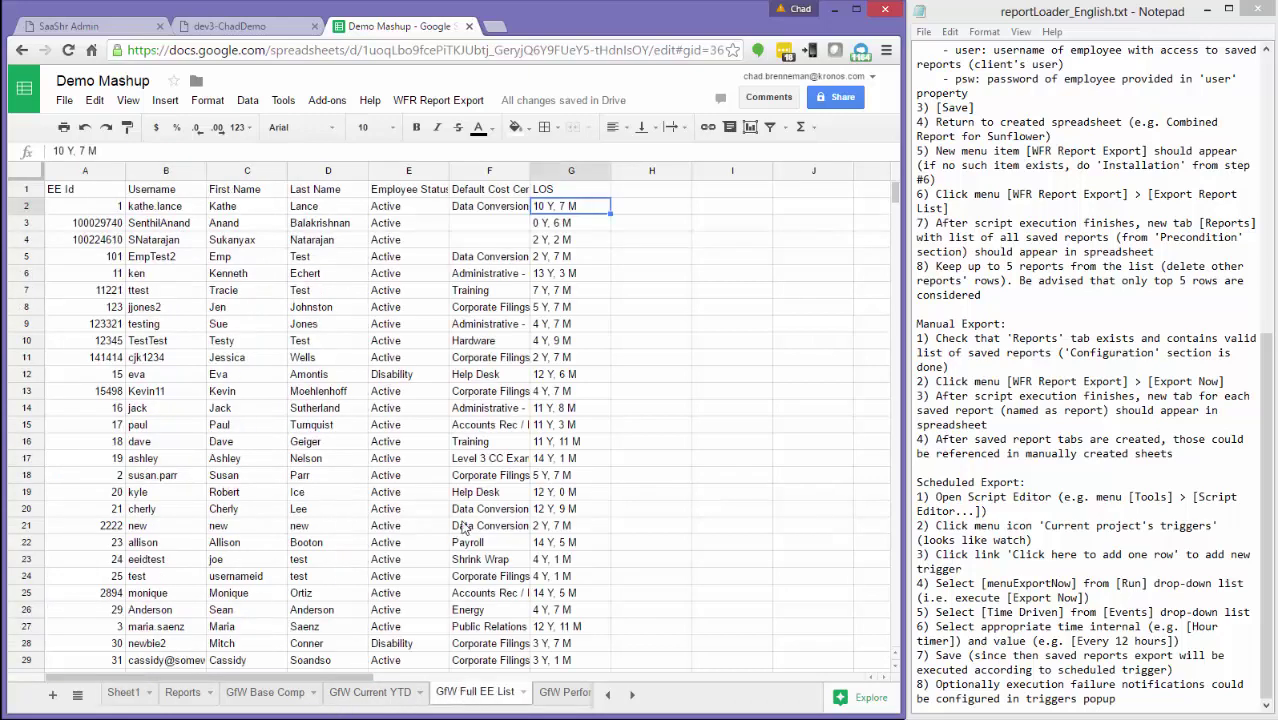
pyautogui.click(128, 695)
pyautogui.scroll(10, 300, 560)
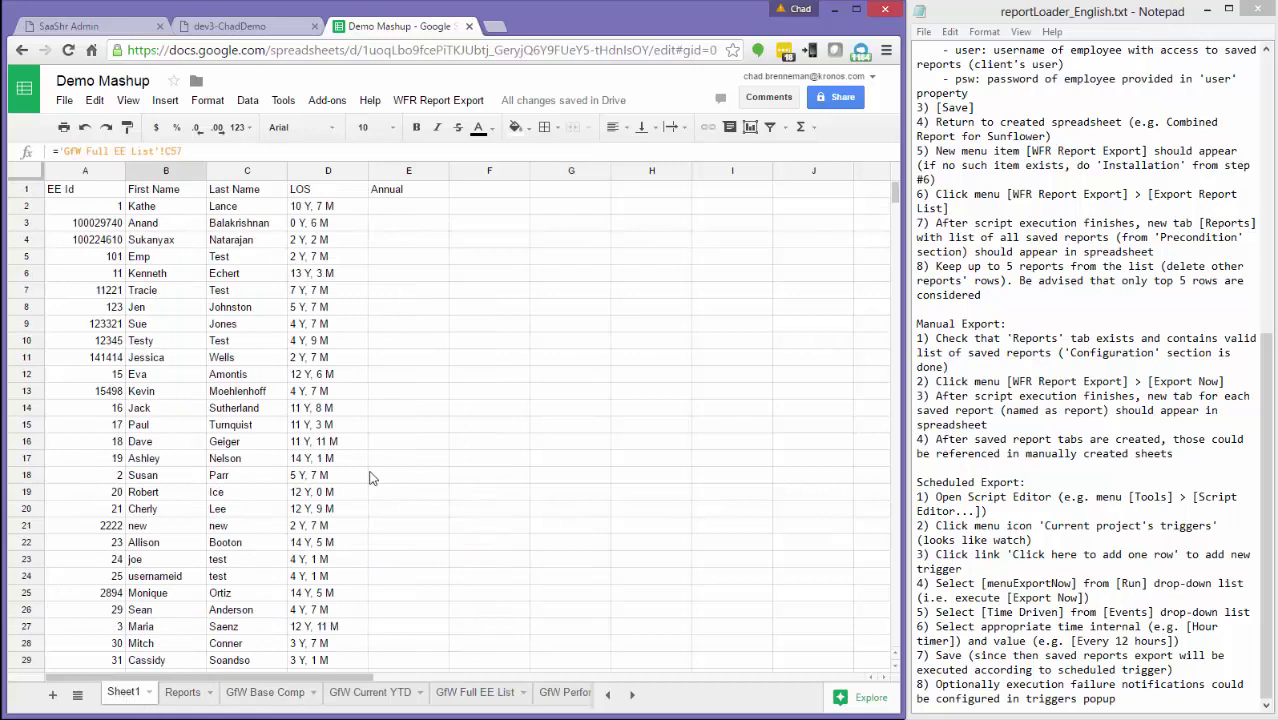
# Enter =vlookup(A2,'GfW Base Comp'!$A$2:$E$100,5,FALSE) in E2, returning $44,000.00.
pyautogui.click(436, 210)
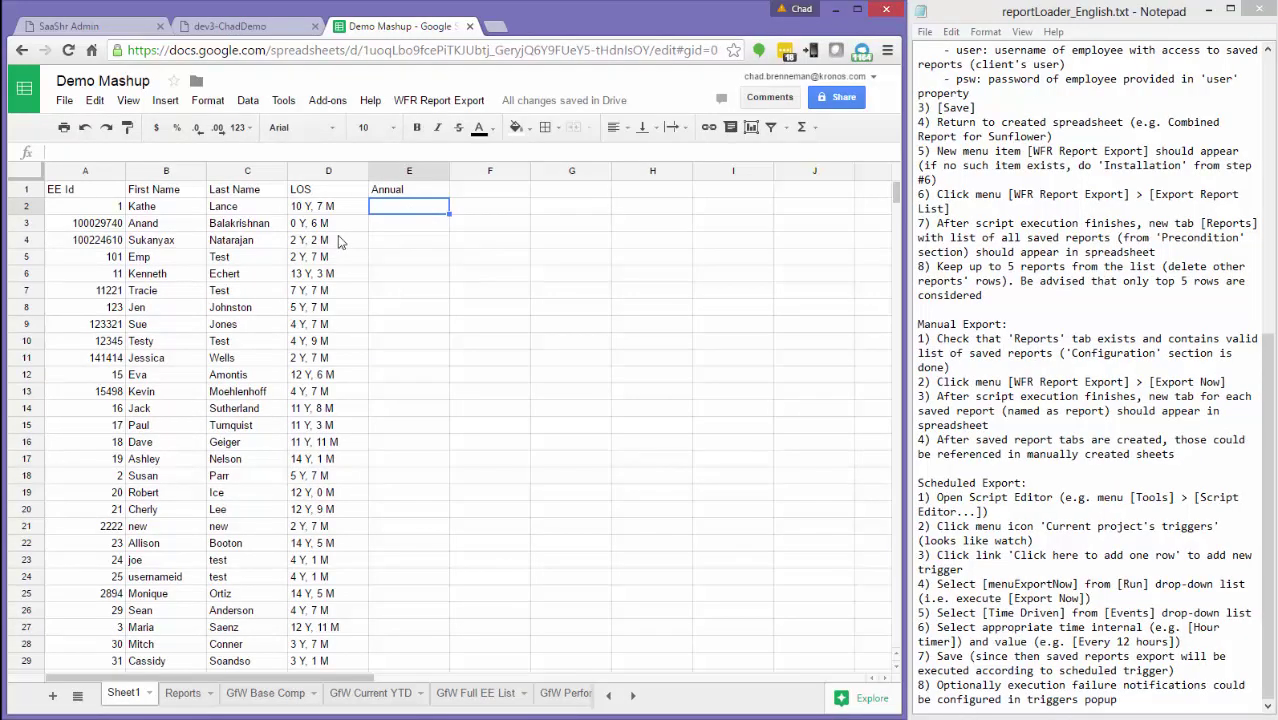
pyautogui.write('=vlookup(')
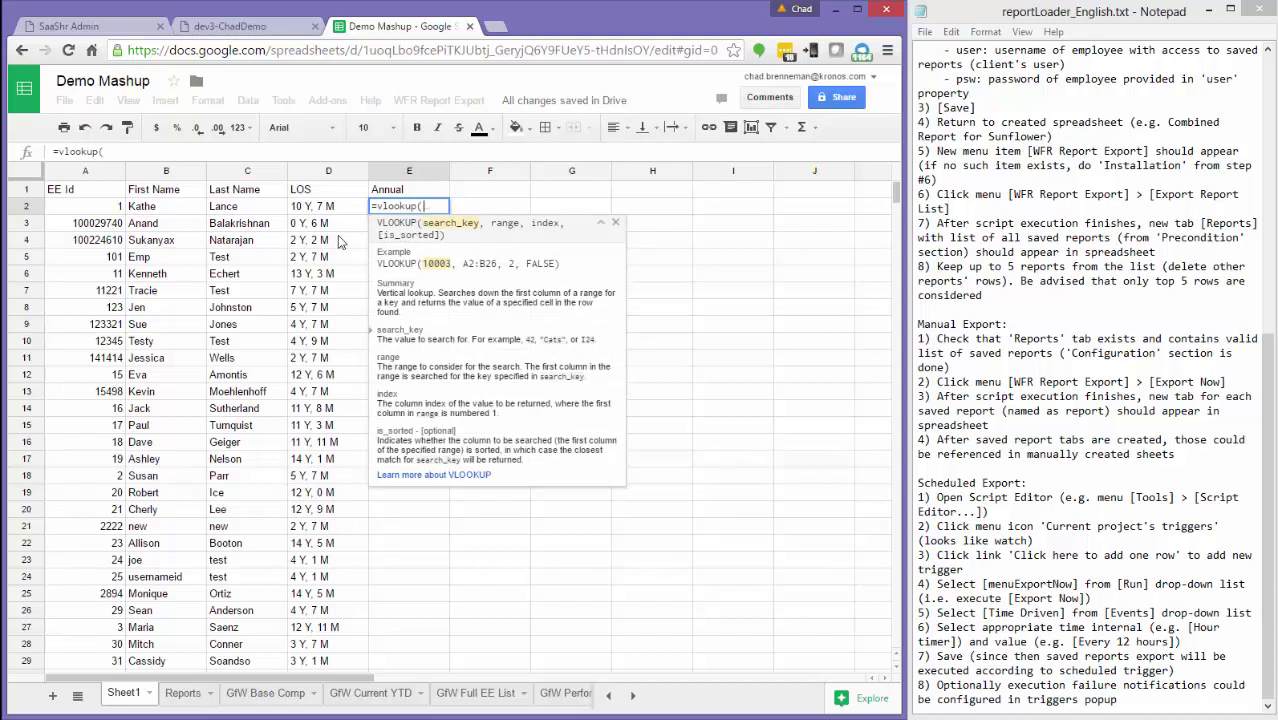
pyautogui.click(100, 208)
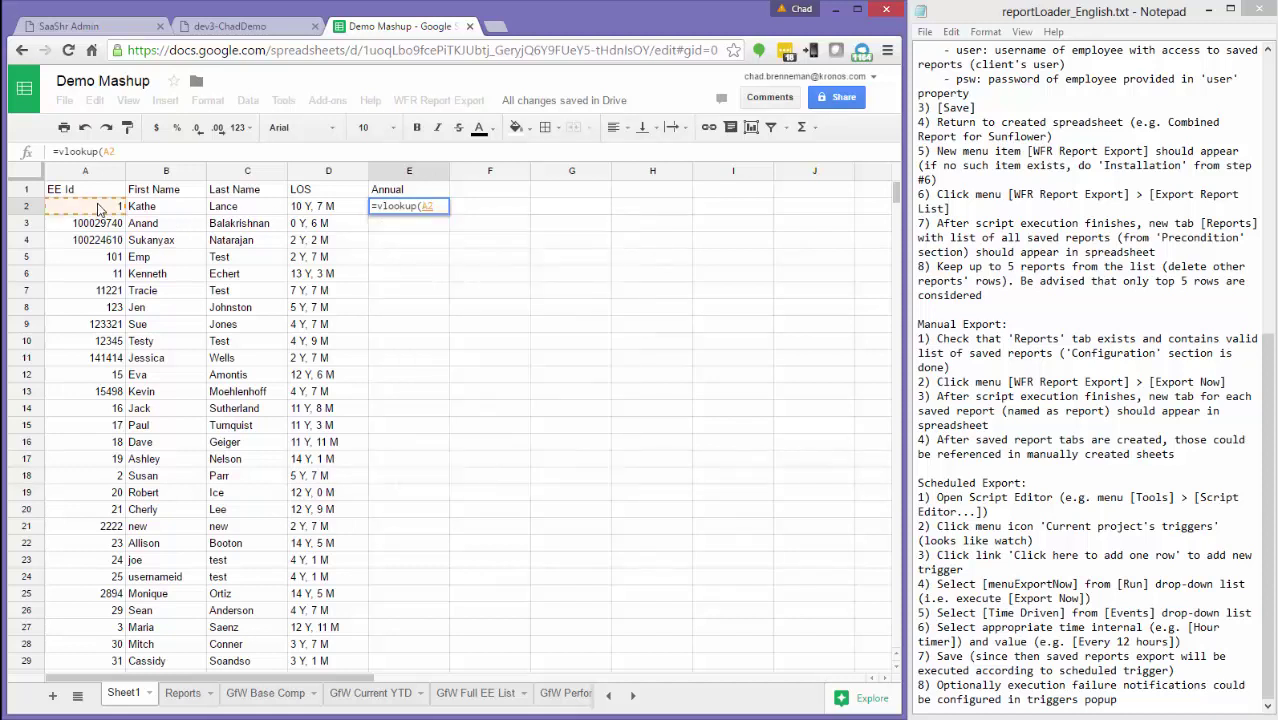
pyautogui.click(266, 694)
pyautogui.scroll(20, 119, 259)
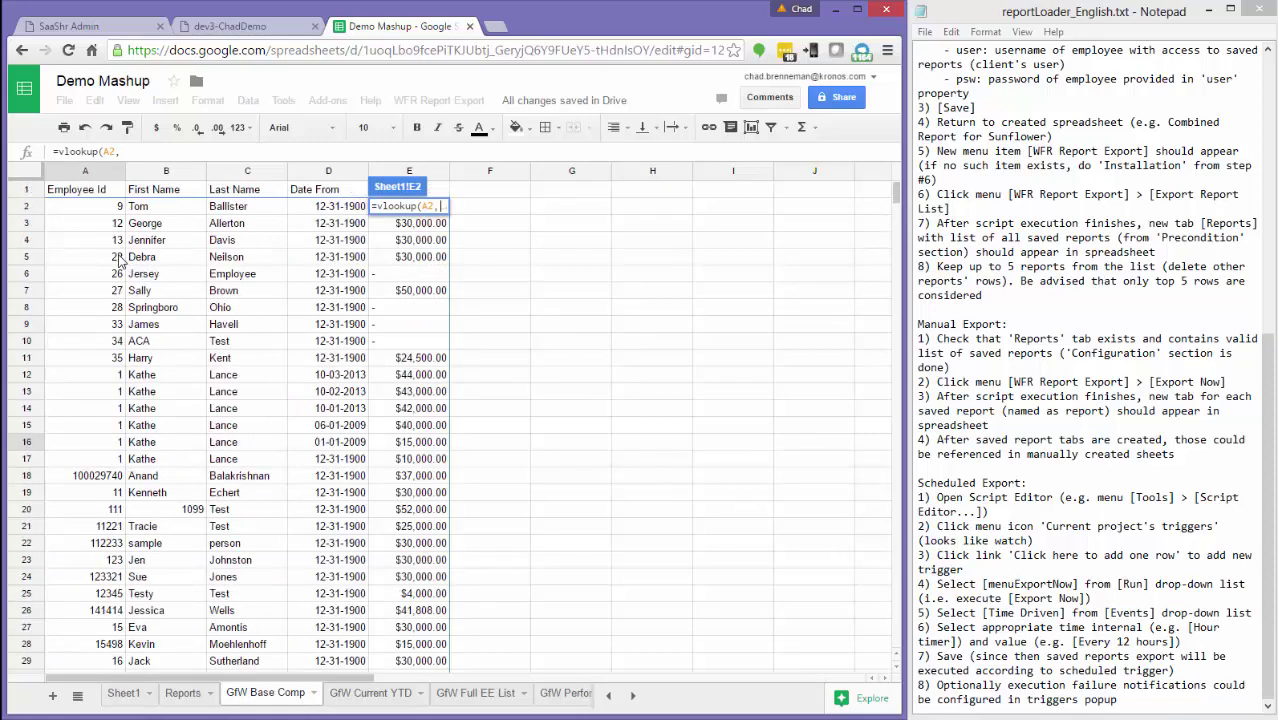
pyautogui.moveTo(88, 212); pyautogui.dragTo(420, 598)
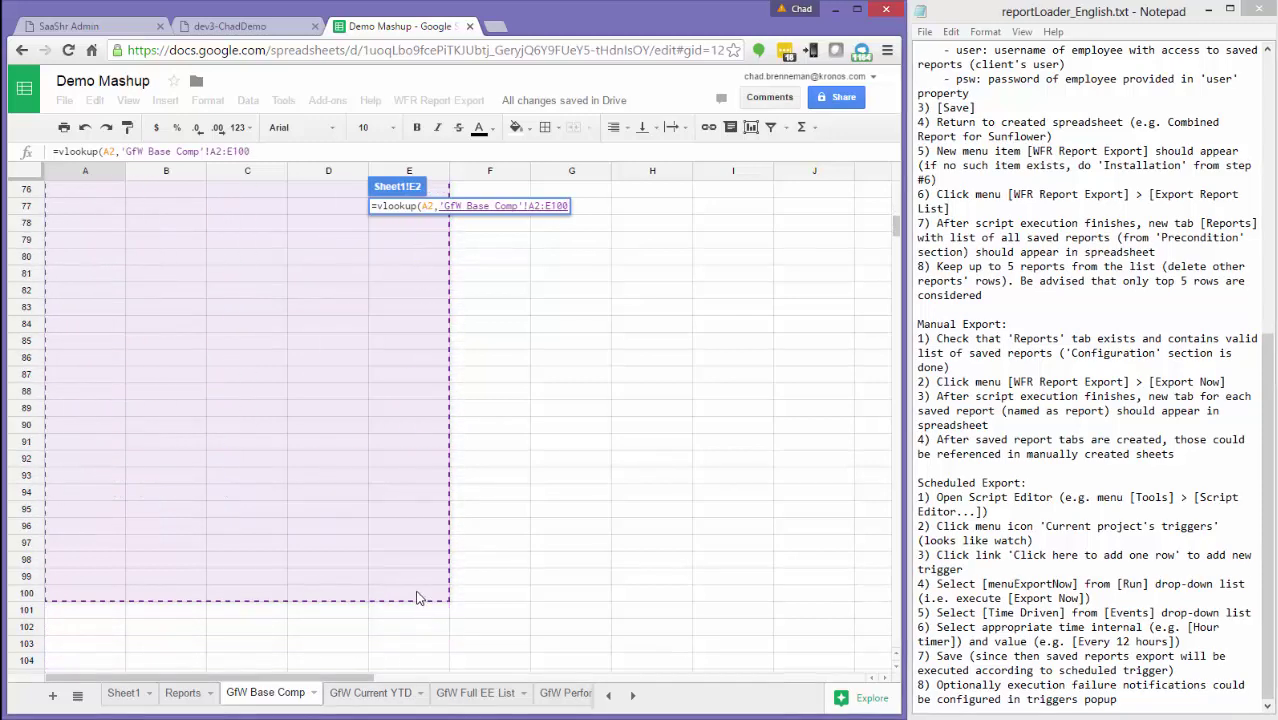
pyautogui.press('F4')
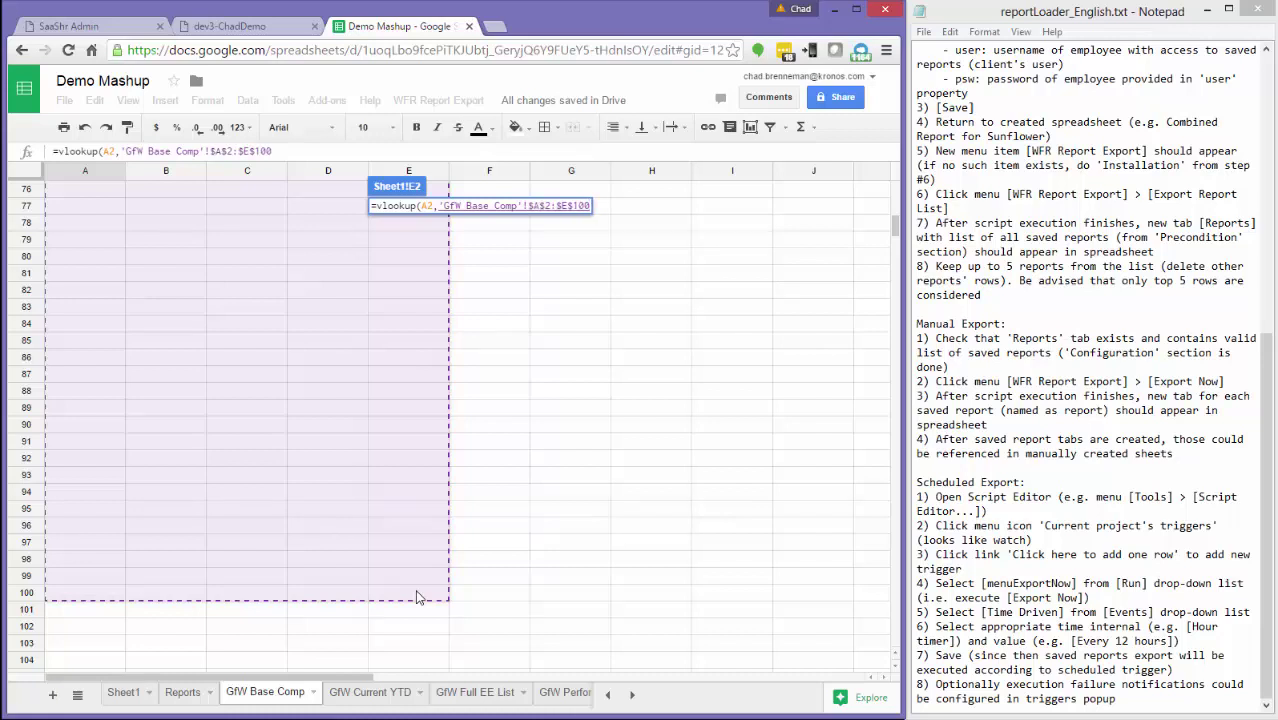
pyautogui.write(',5')
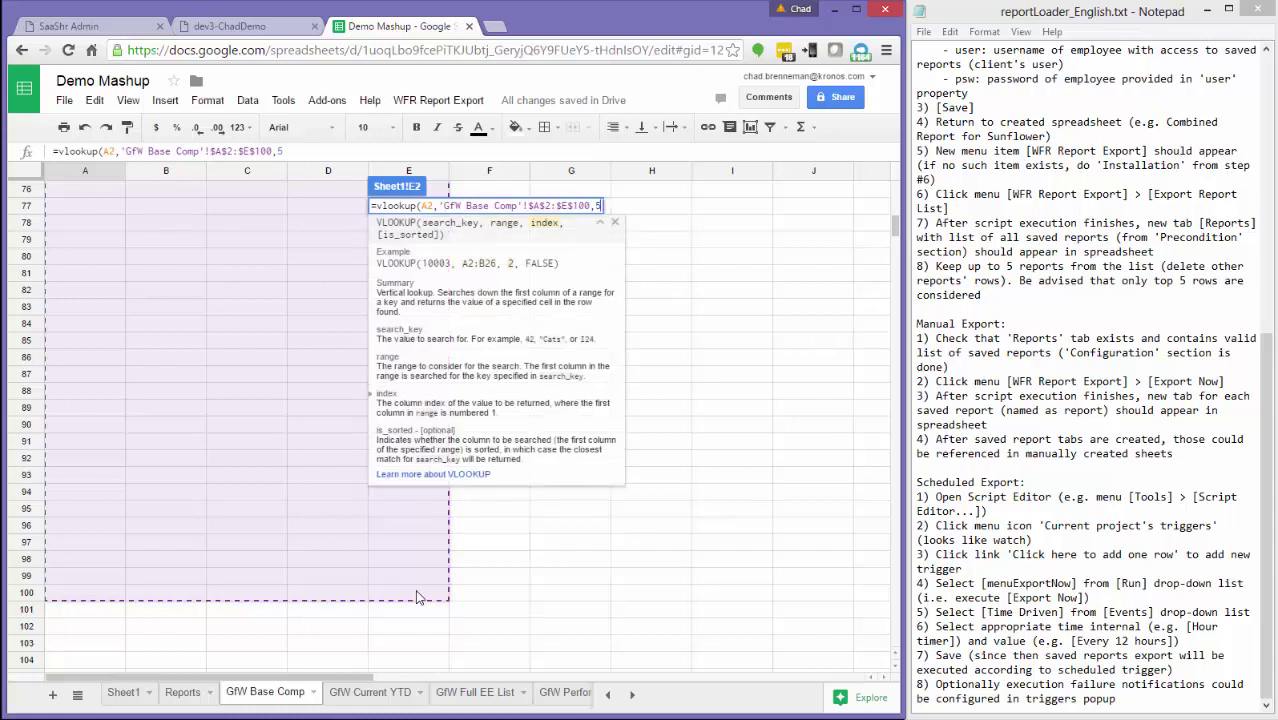
pyautogui.write(',FALSE')
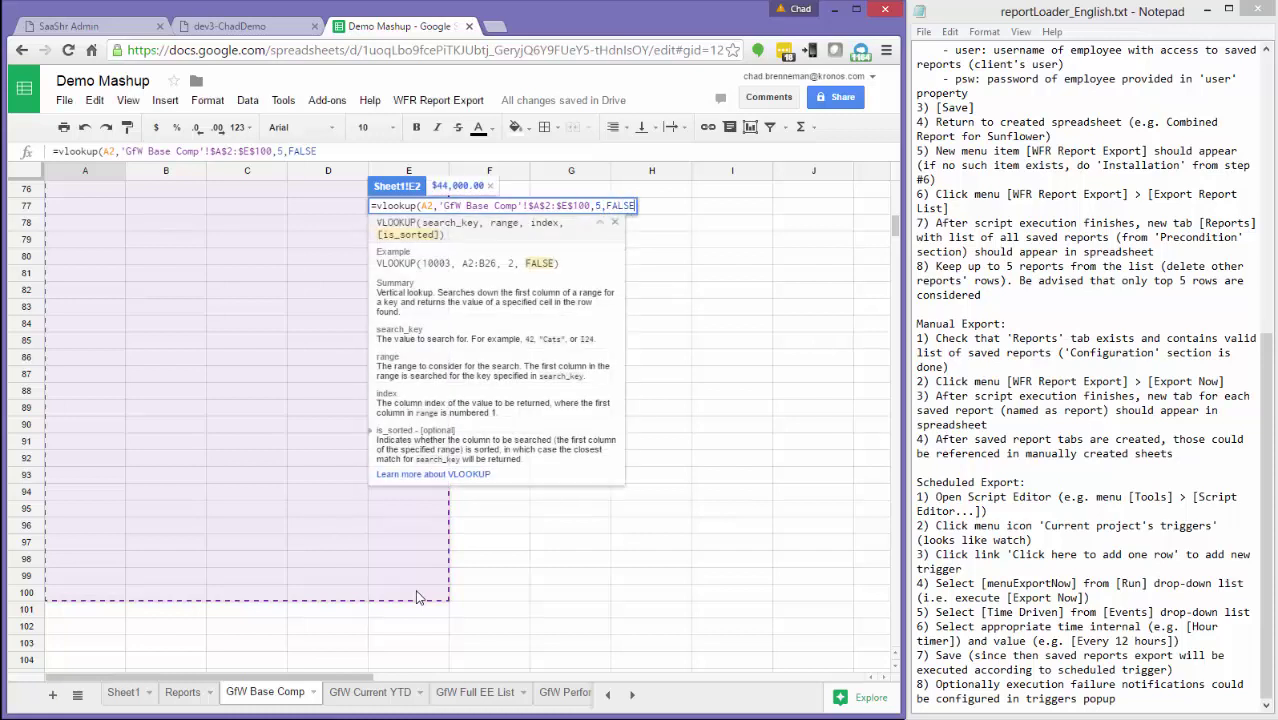
pyautogui.write(')')
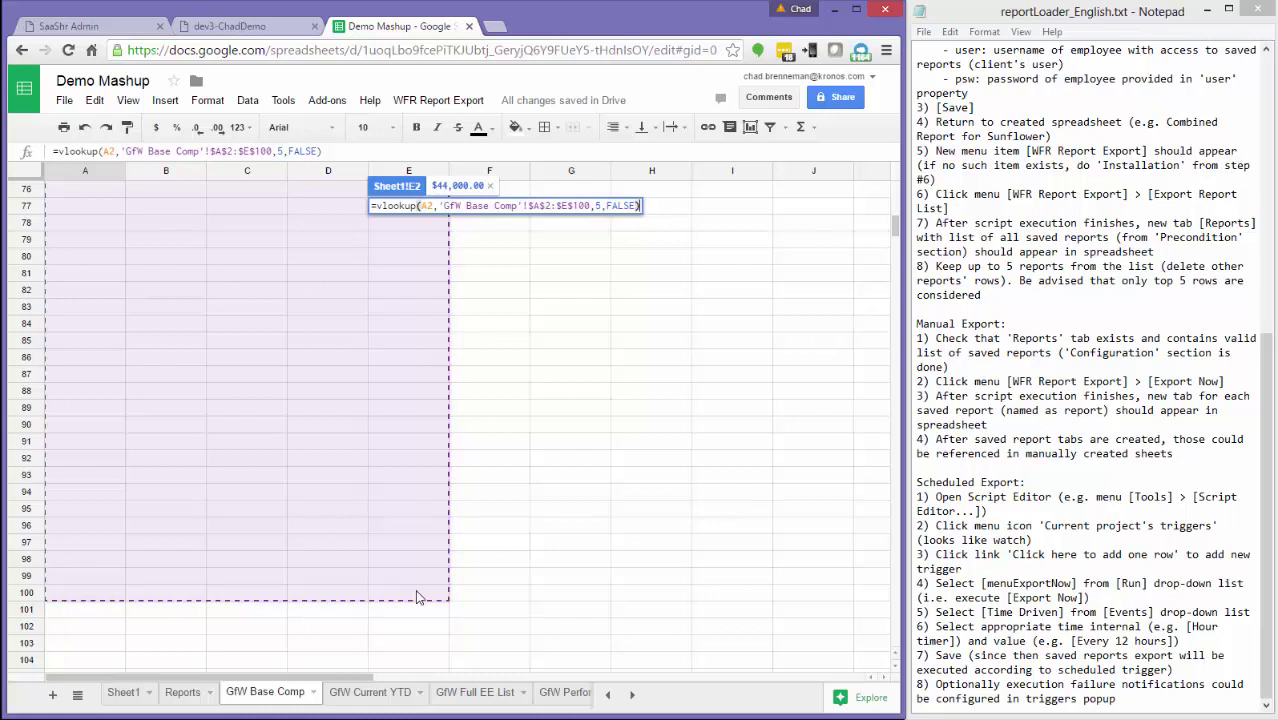
pyautogui.press('Return')
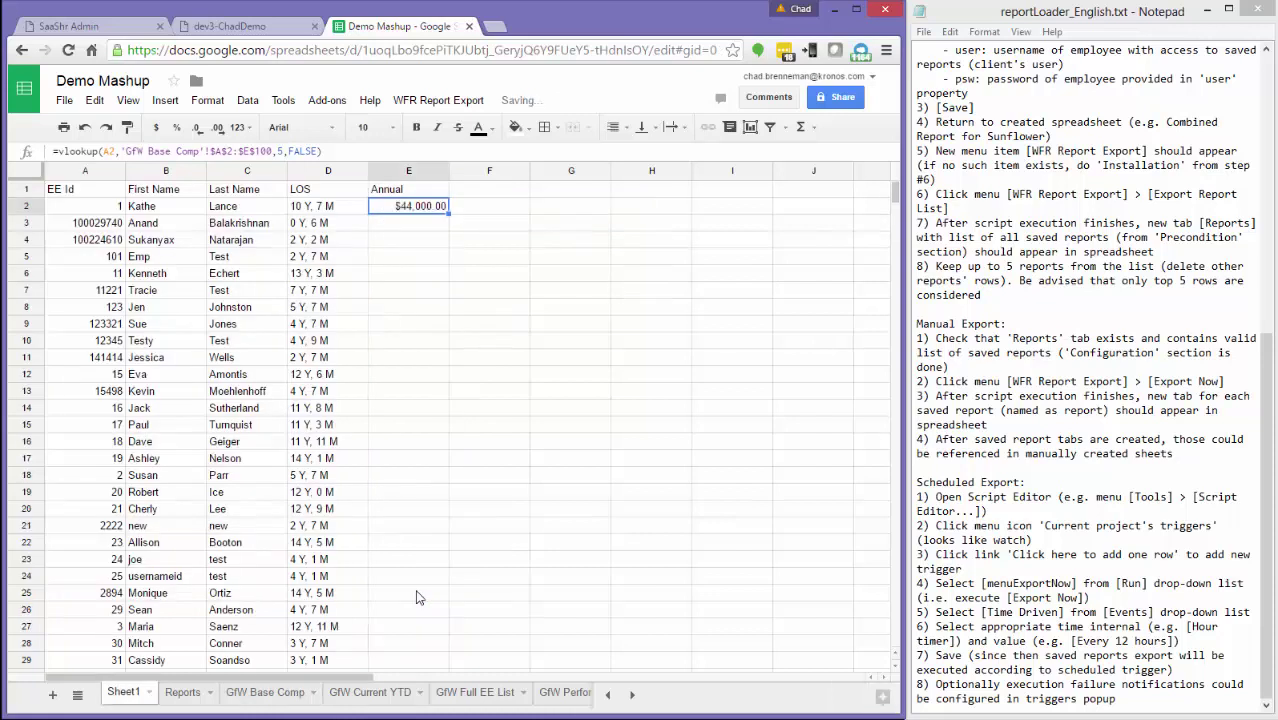
# Wrap E2's lookup in iferror(...,"") and fill it down the Annual column.
pyautogui.click(59, 152)
pyautogui.write('iferror(')
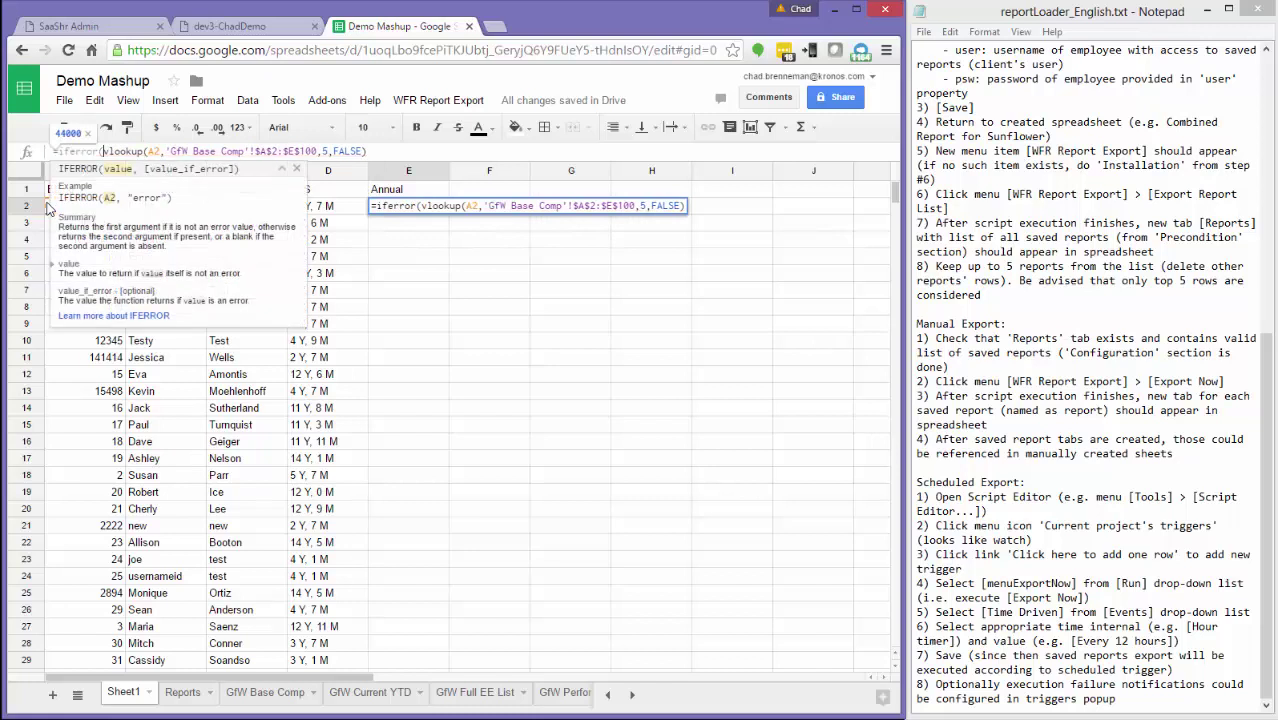
pyautogui.press('End')
pyautogui.write(',""')
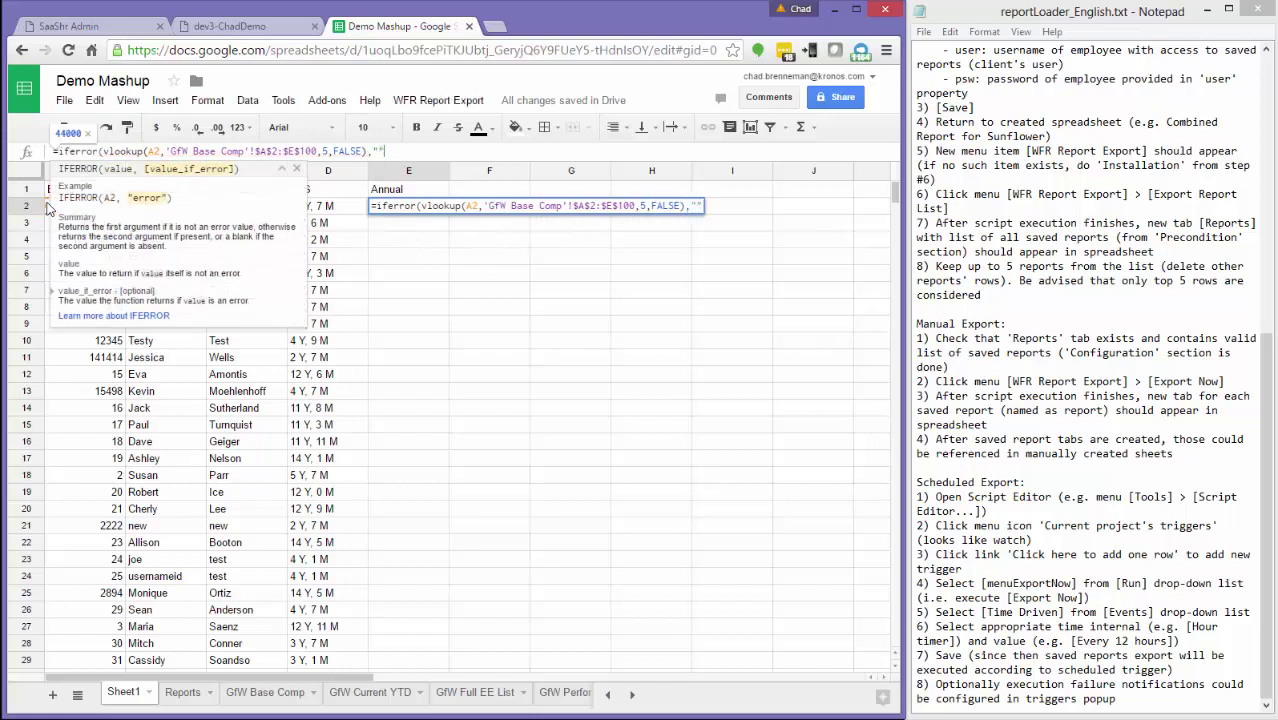
pyautogui.write(')')
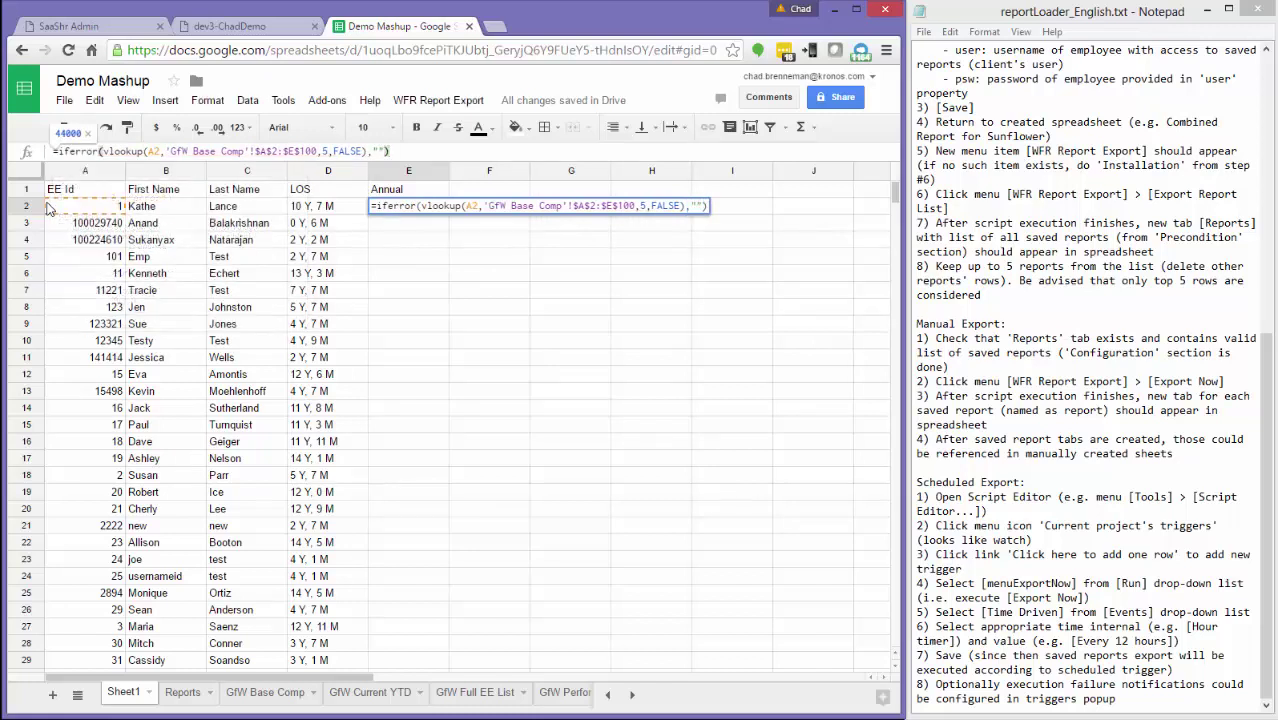
pyautogui.press('Return')
pyautogui.click(440, 207)
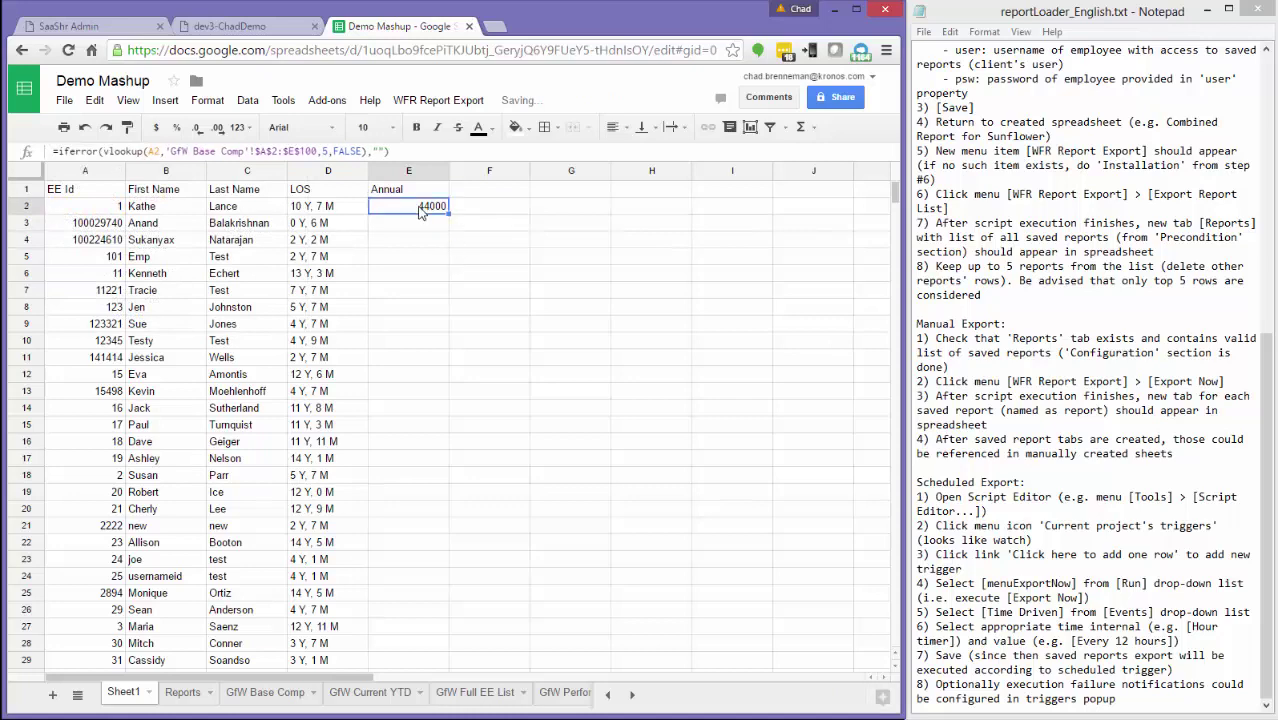
pyautogui.moveTo(448, 214); pyautogui.dragTo(422, 402)
pyautogui.scroll(20, 422, 402)
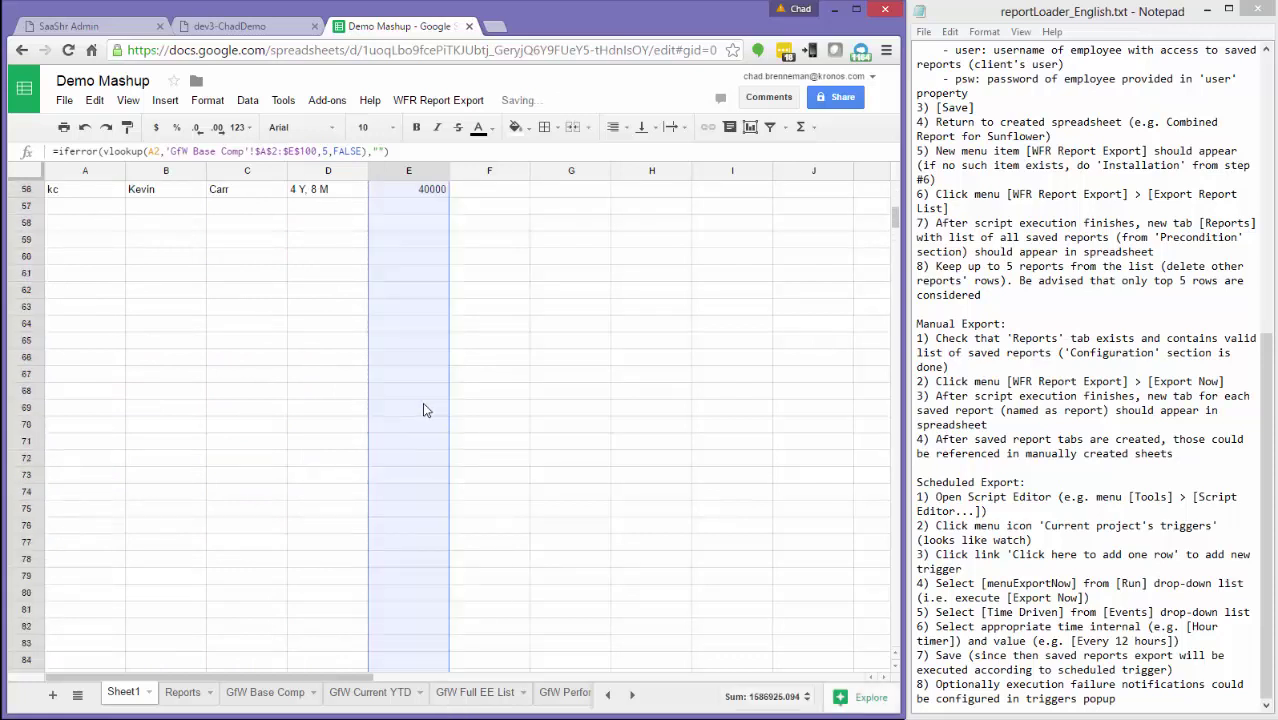
# Format the whole Annual column E as currency.
pyautogui.click(397, 208)
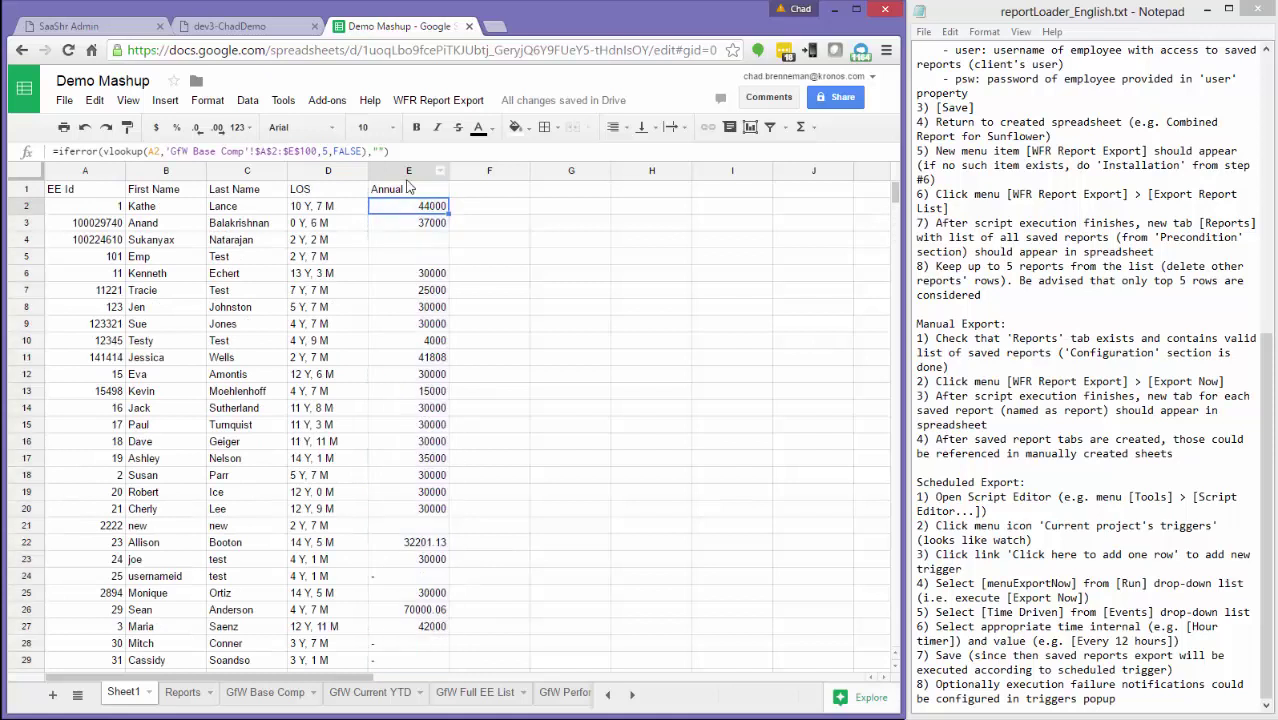
pyautogui.click(409, 171)
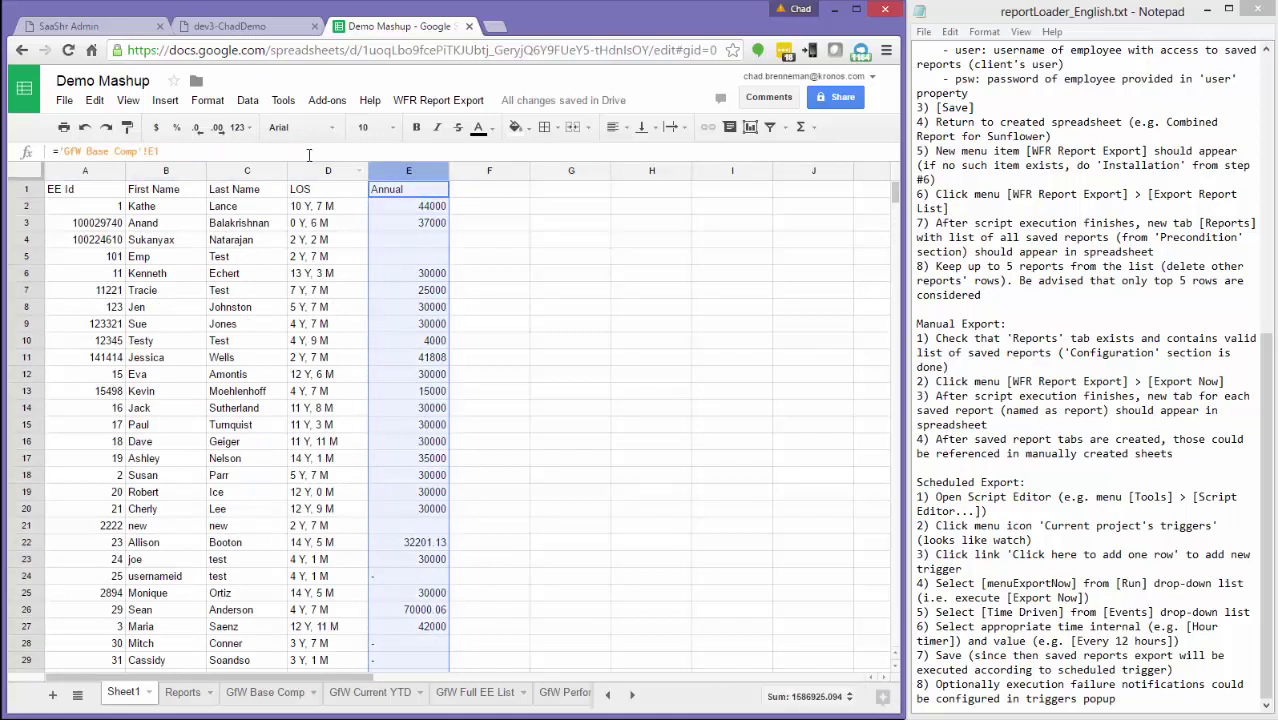
pyautogui.click(242, 129)
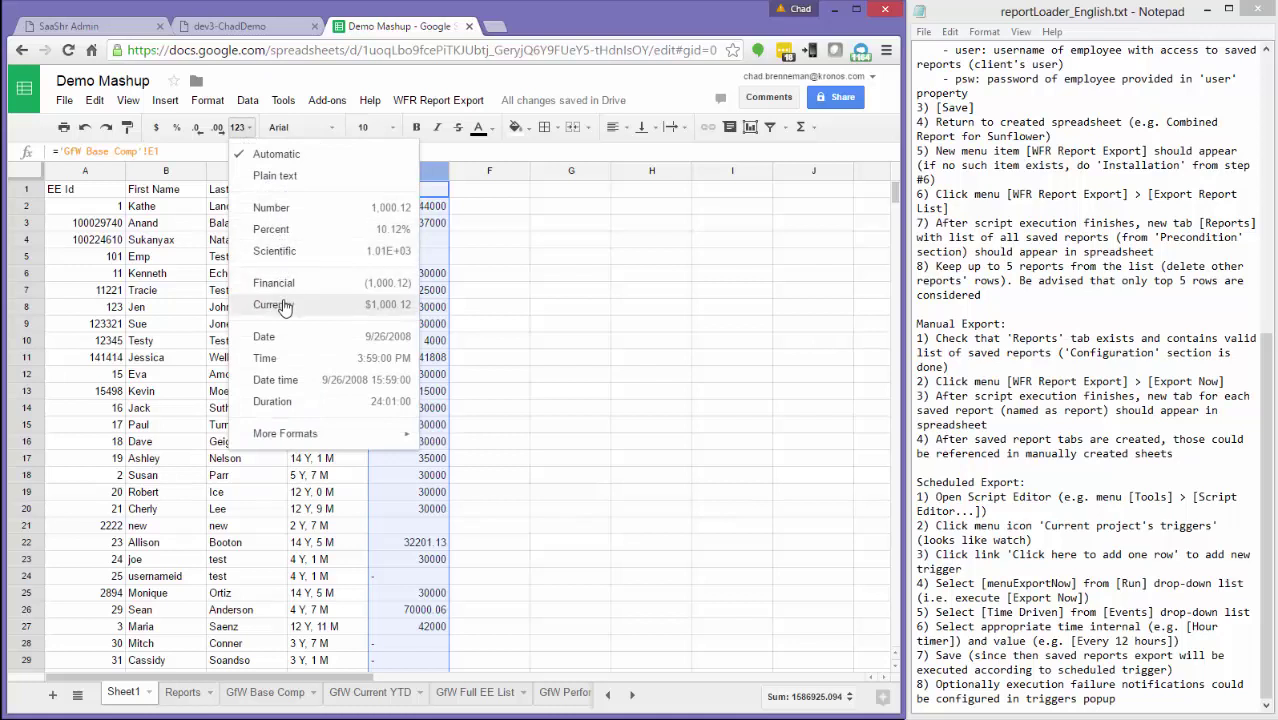
pyautogui.click(284, 305)
# Style header row A1:E1 with font size 12, black fill and white text.
pyautogui.click(90, 195)
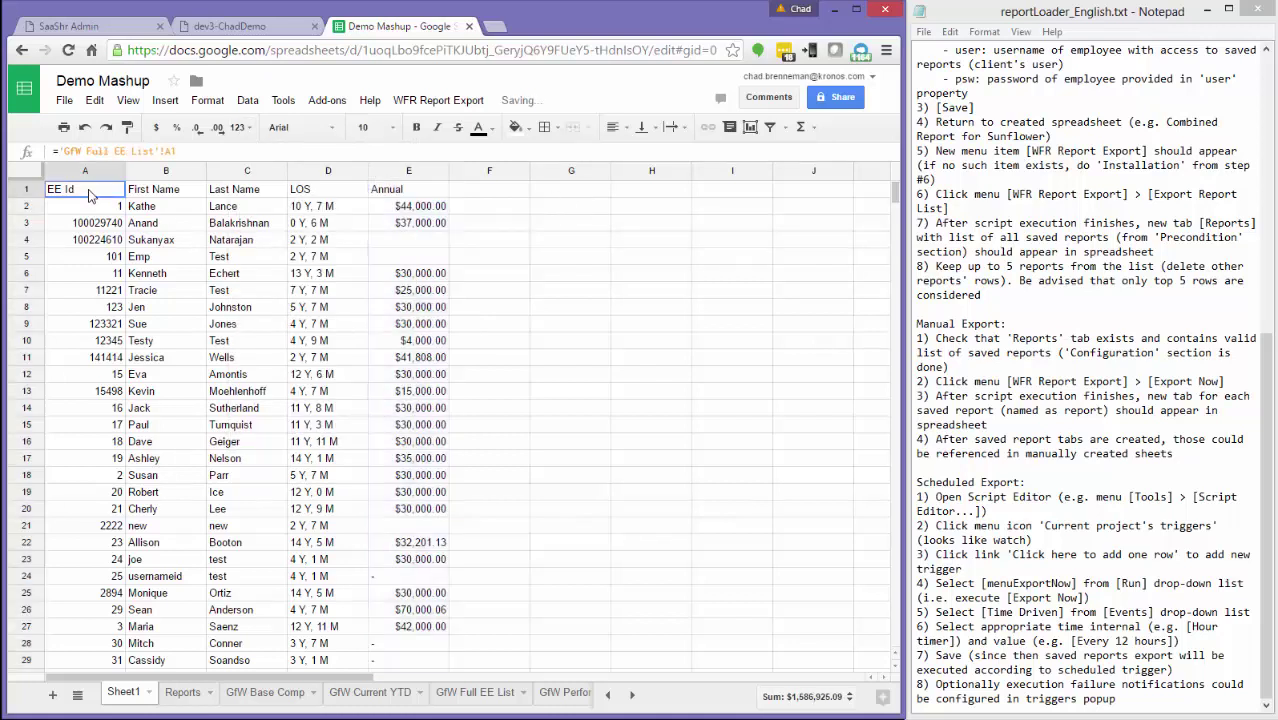
pyautogui.moveTo(64, 195); pyautogui.dragTo(372, 195)
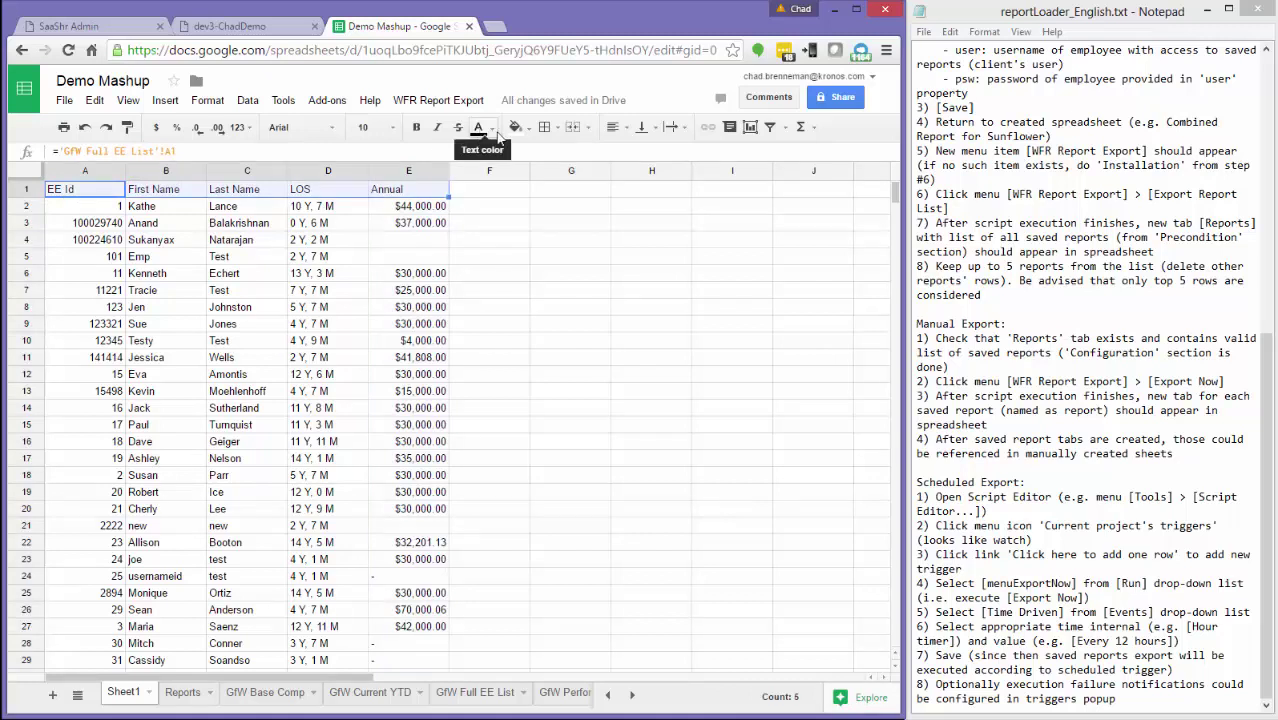
pyautogui.click(368, 127)
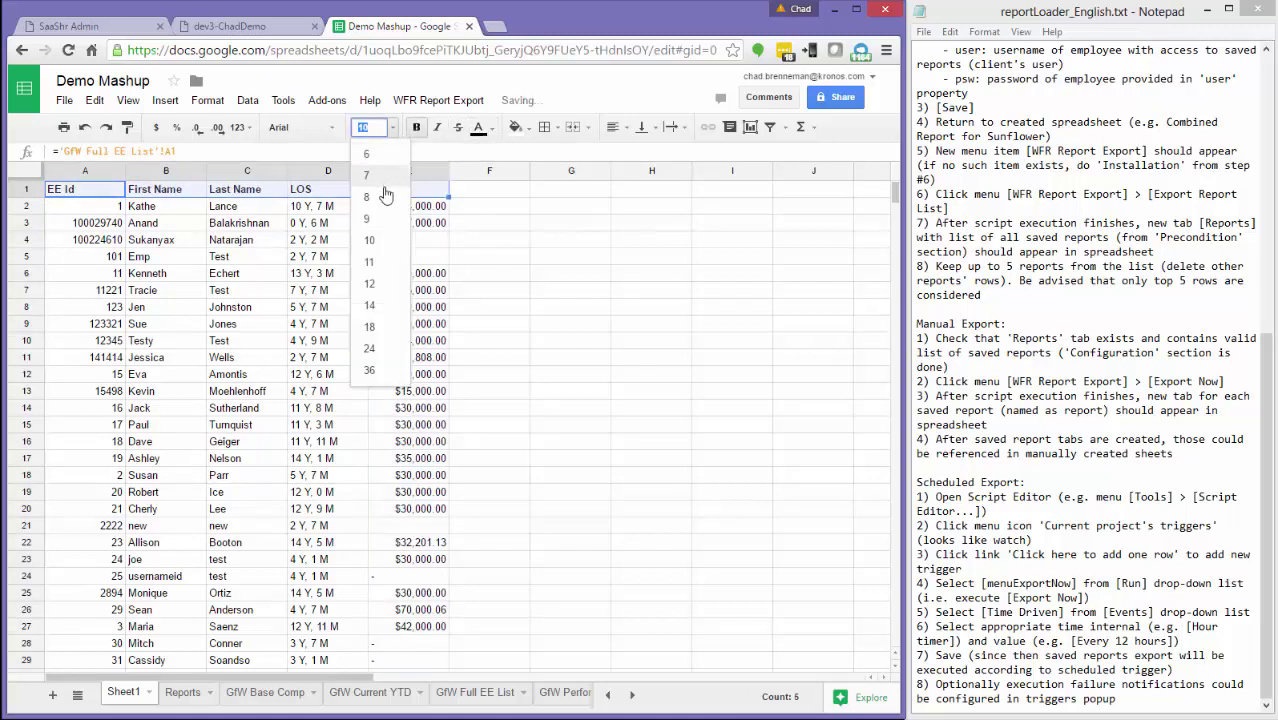
pyautogui.click(369, 283)
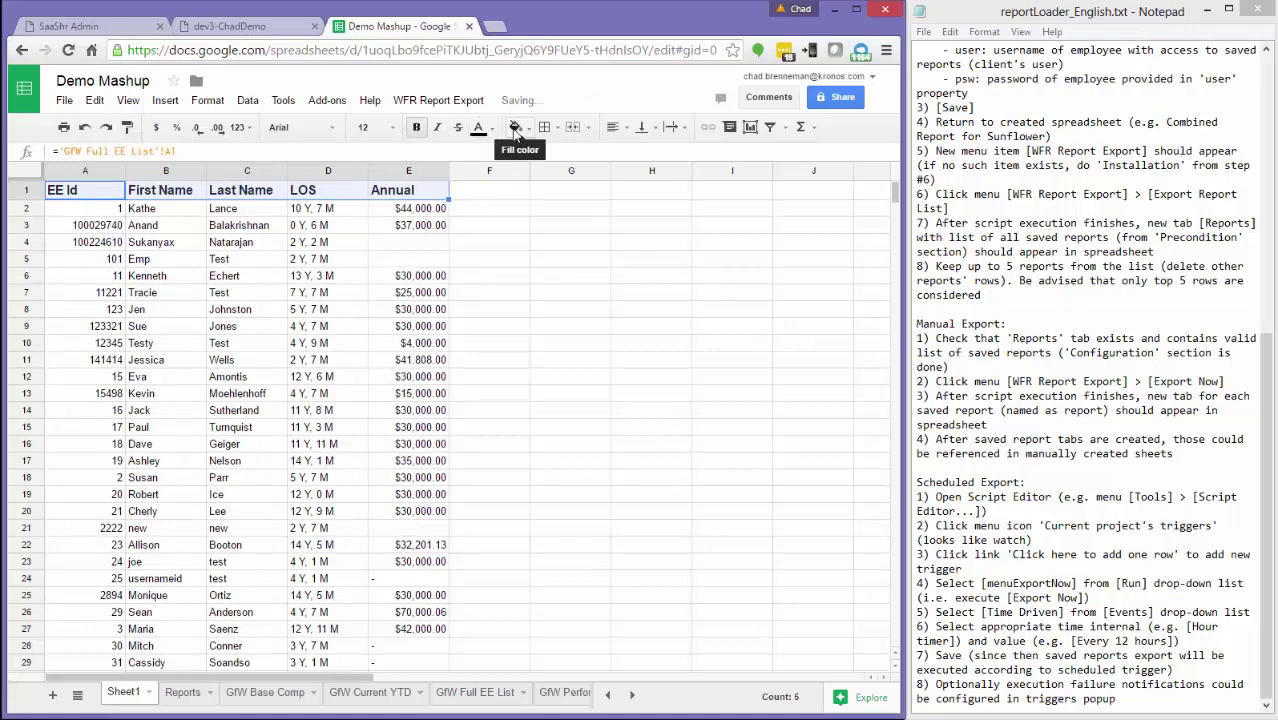
pyautogui.click(515, 128)
pyautogui.click(520, 196)
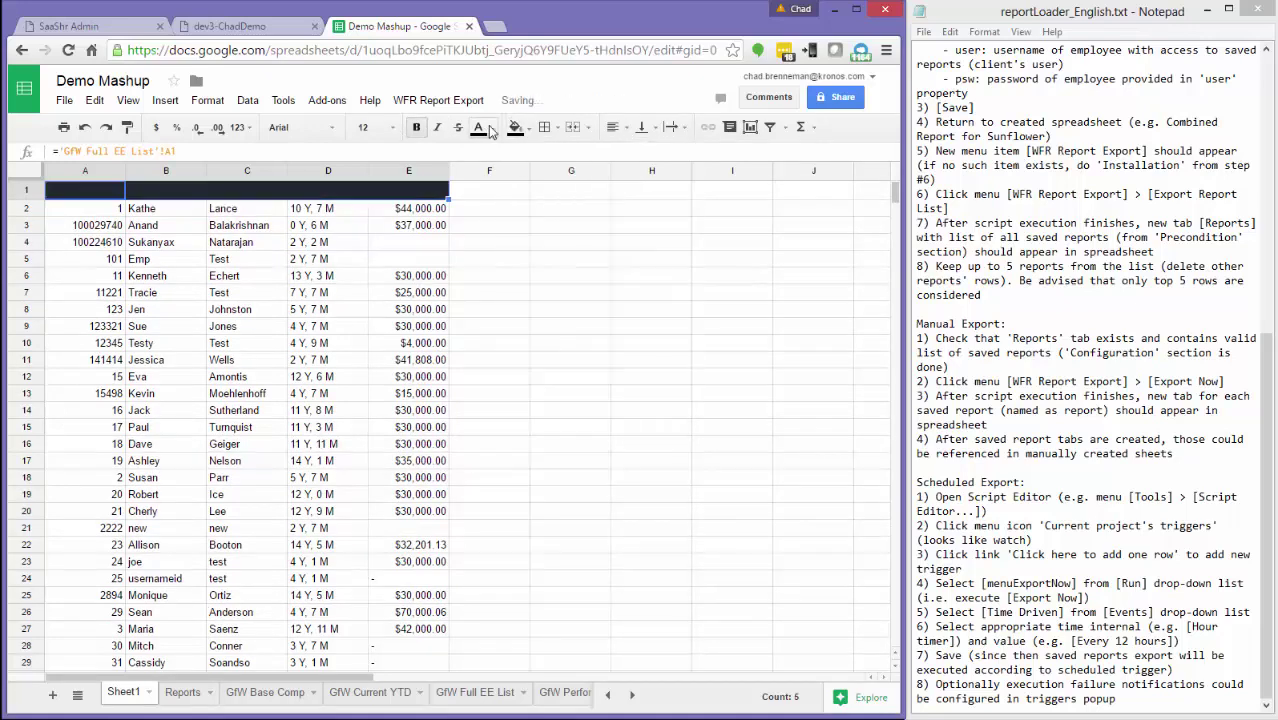
pyautogui.click(490, 133)
pyautogui.click(612, 176)
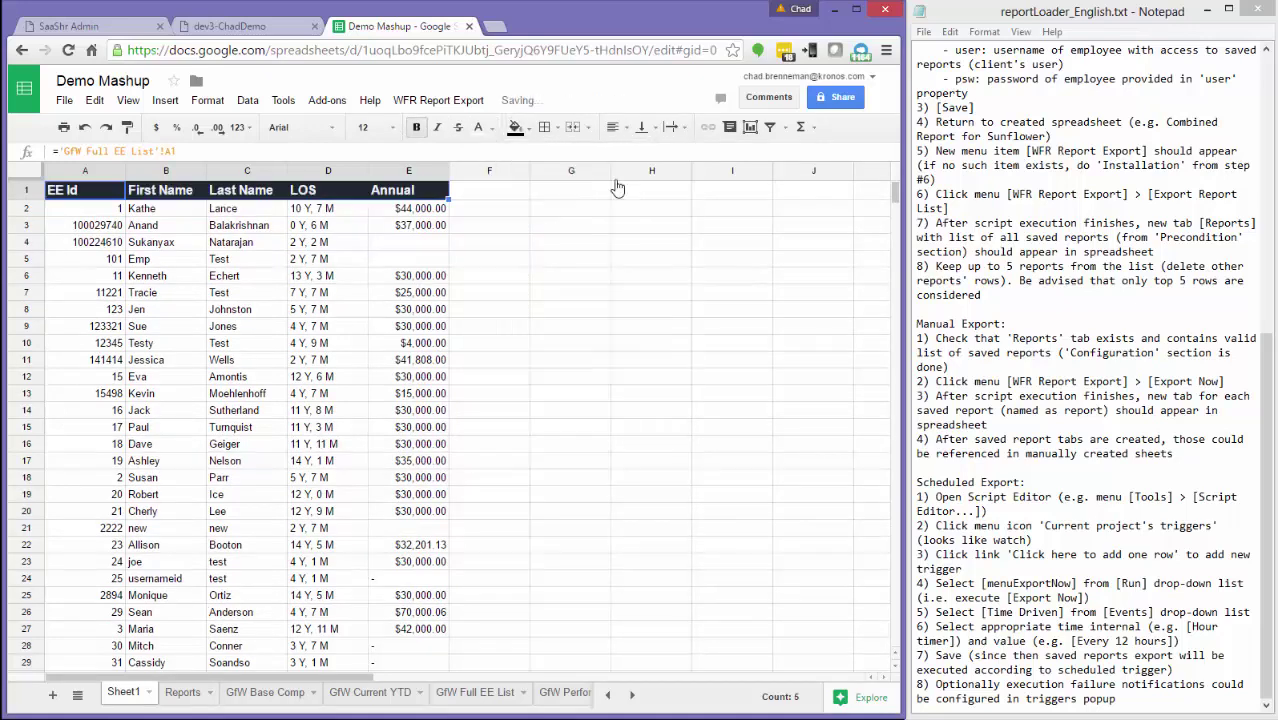
pyautogui.click(489, 263)
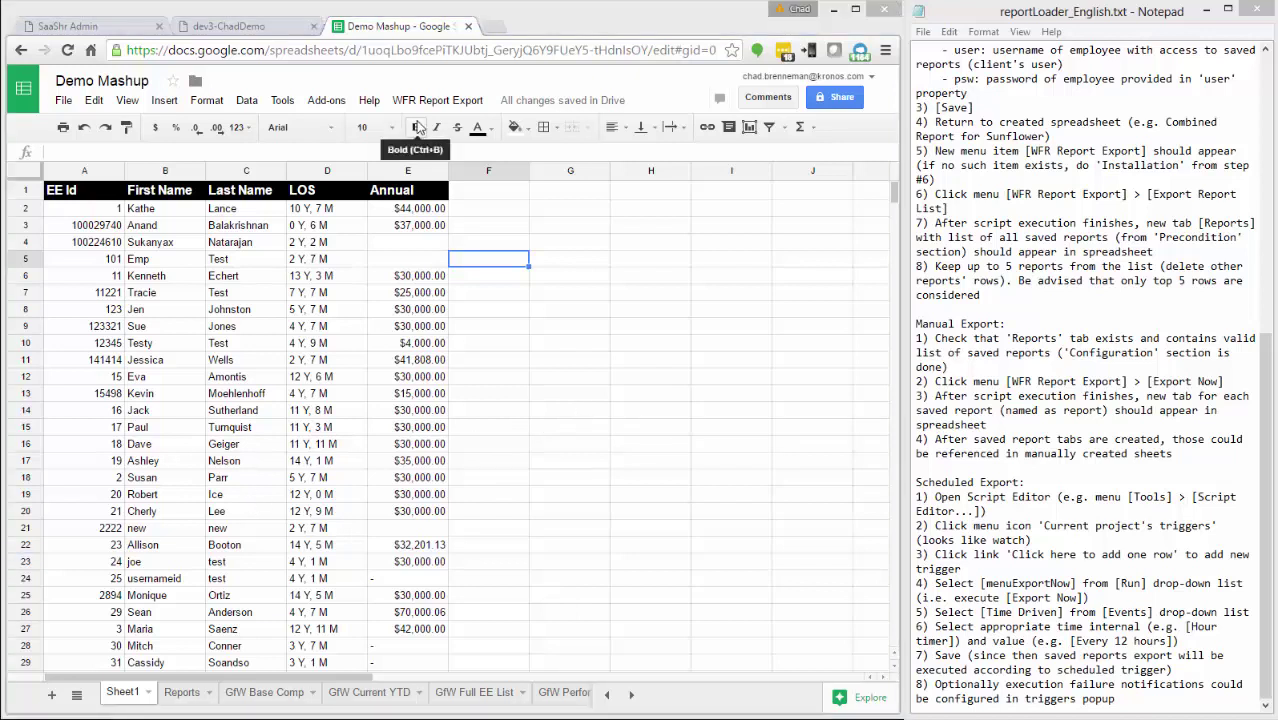
# Open the spreadsheet's bound script editor from the Tools menu.
pyautogui.click(281, 101)
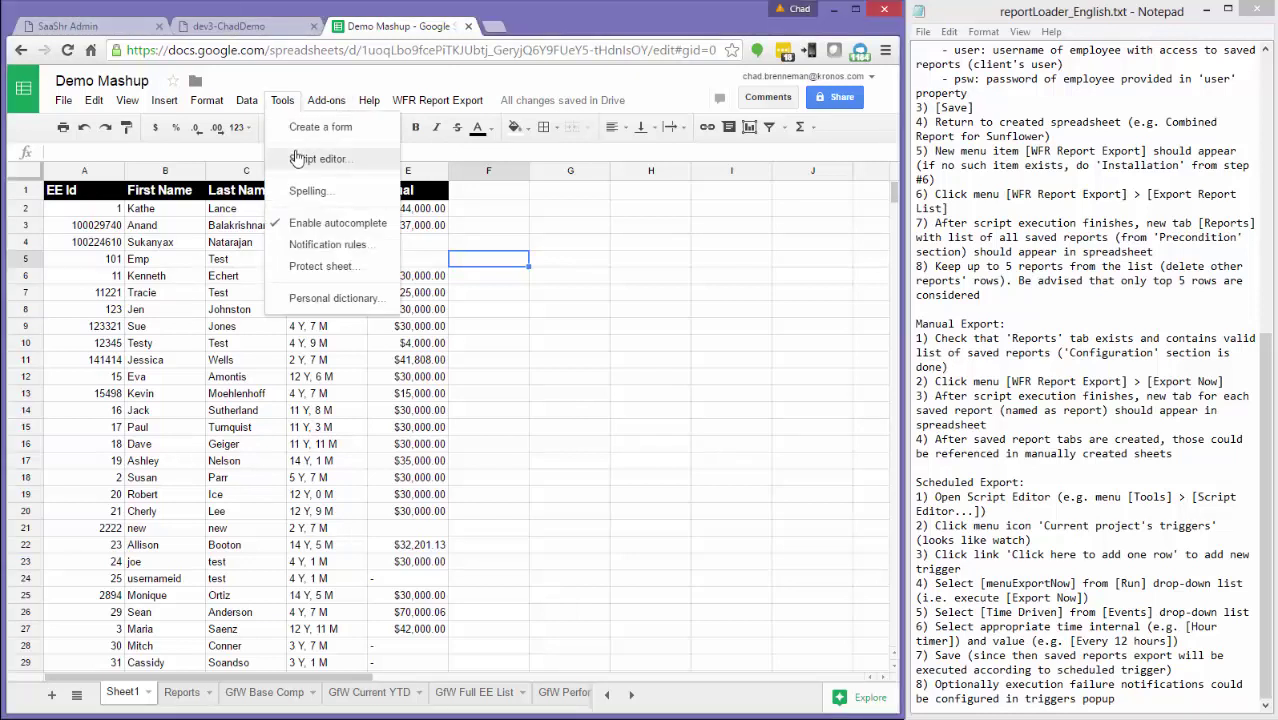
pyautogui.click(296, 163)
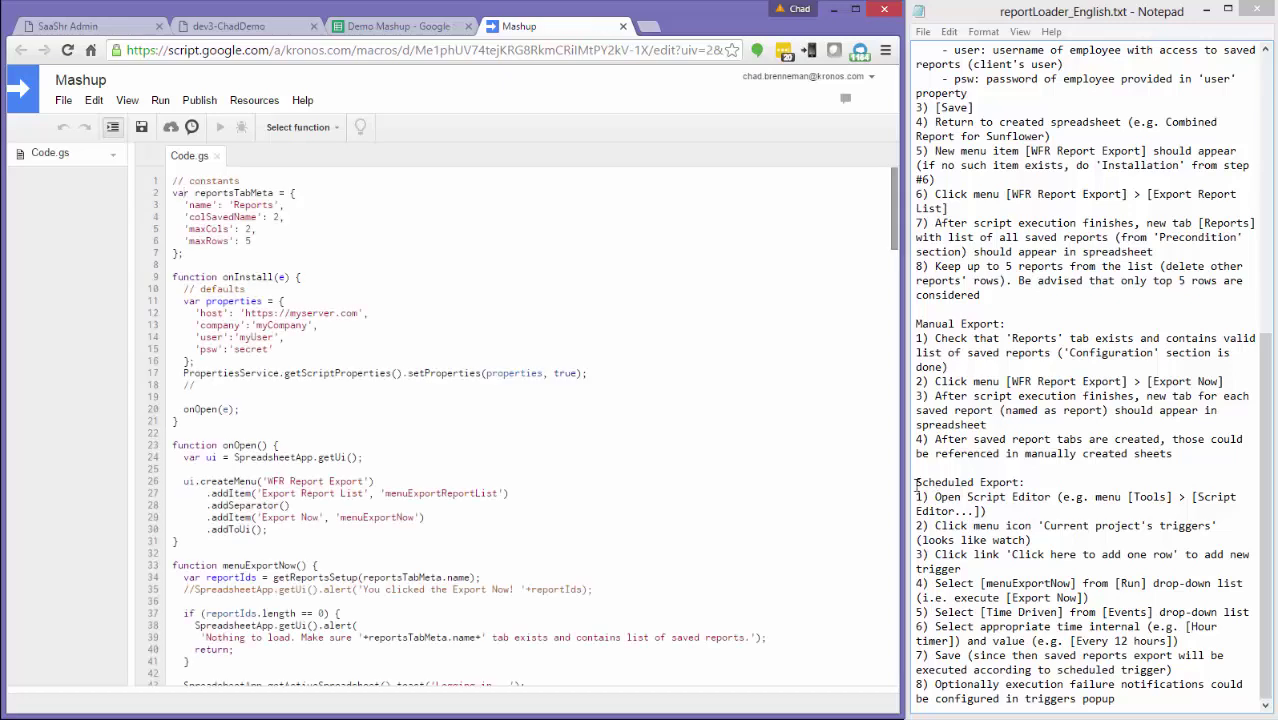
pyautogui.moveTo(917, 487); pyautogui.dragTo(1005, 471)
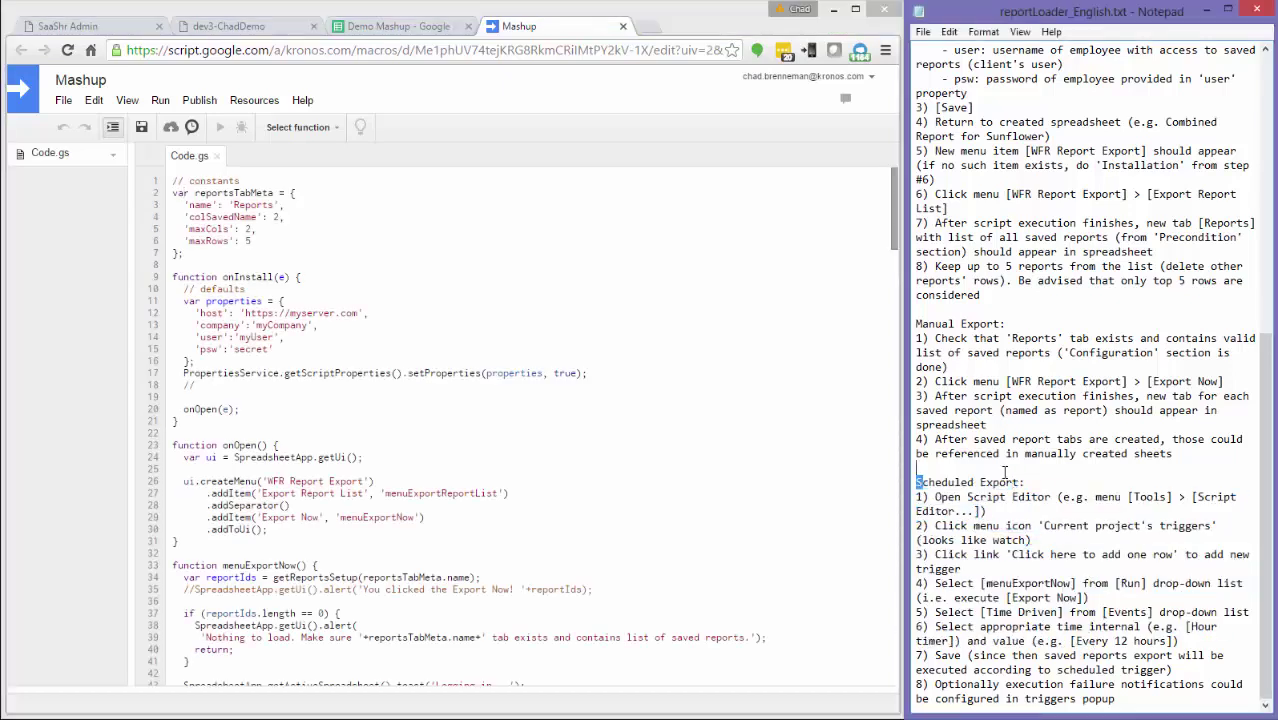
# Add and save a trigger running menuExportNow on a minutes timer every minute.
pyautogui.click(193, 129)
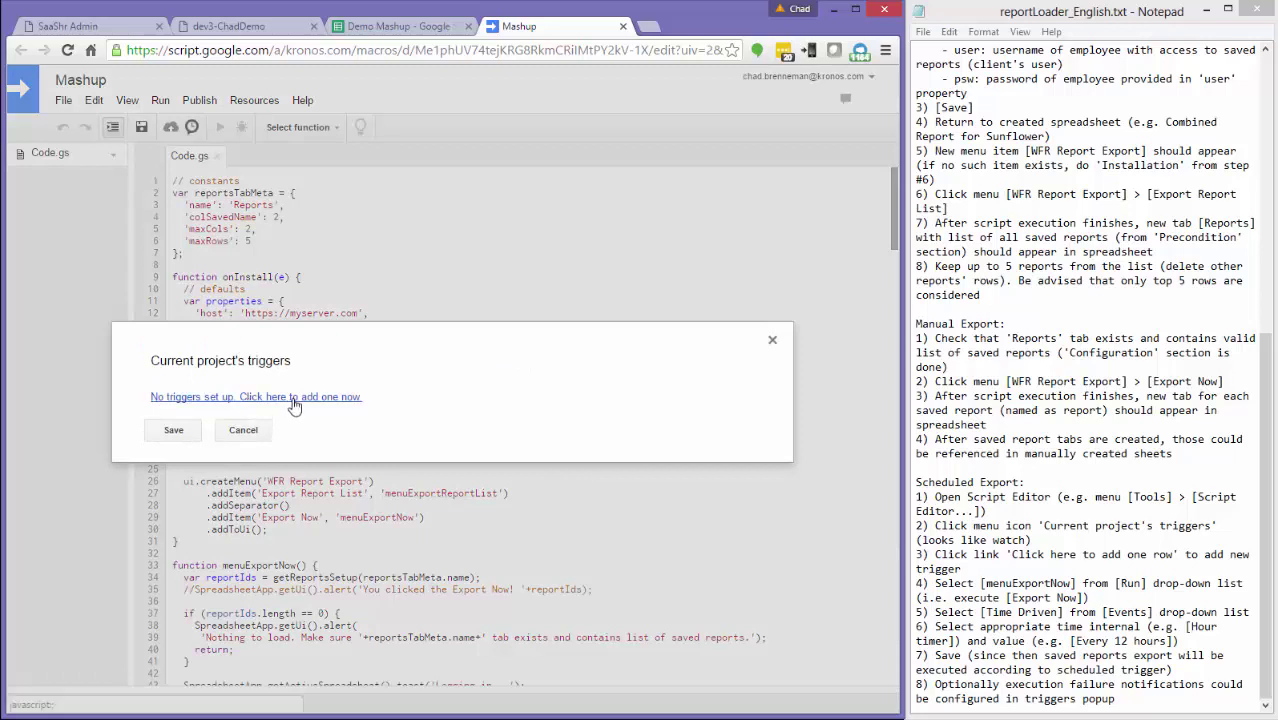
pyautogui.click(295, 398)
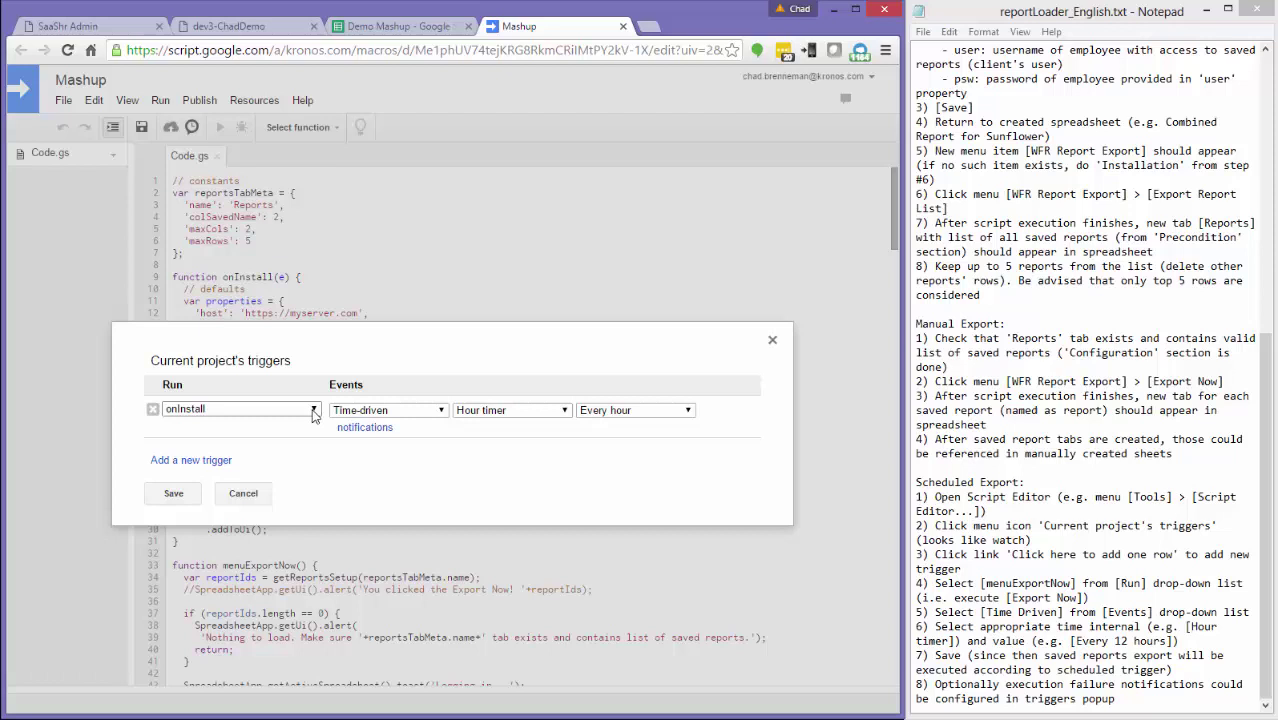
pyautogui.click(313, 411)
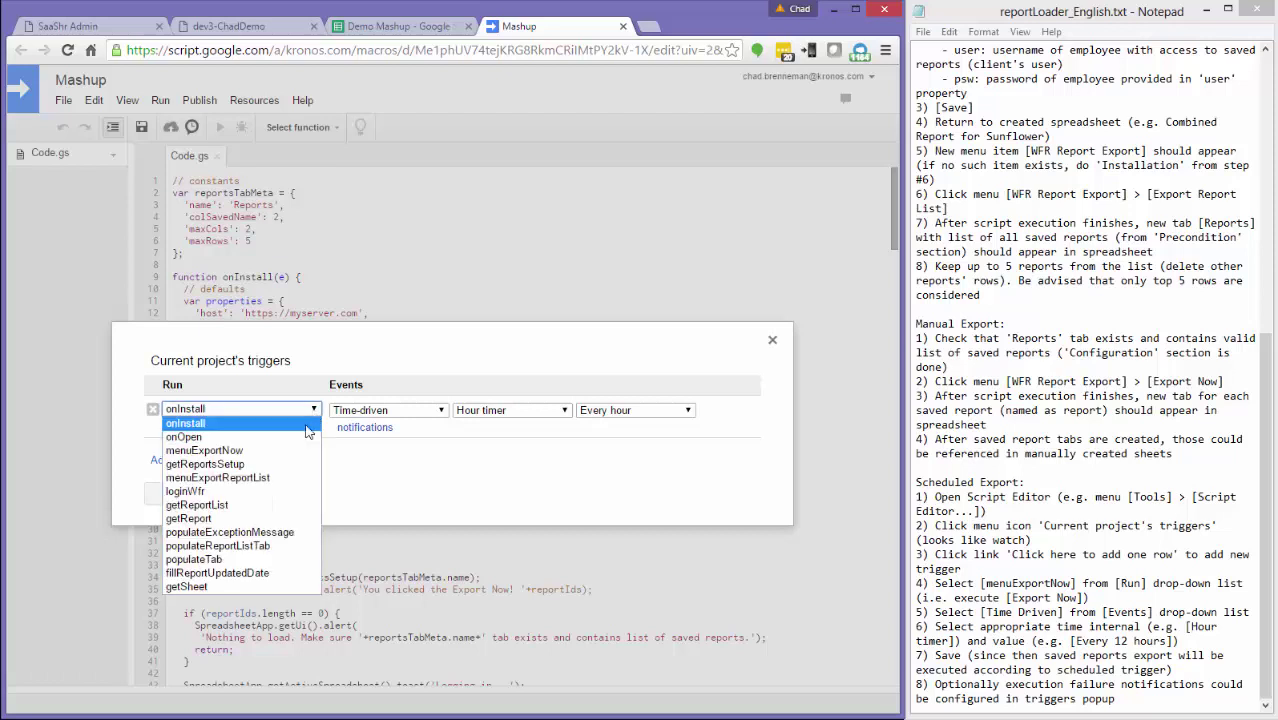
pyautogui.click(297, 452)
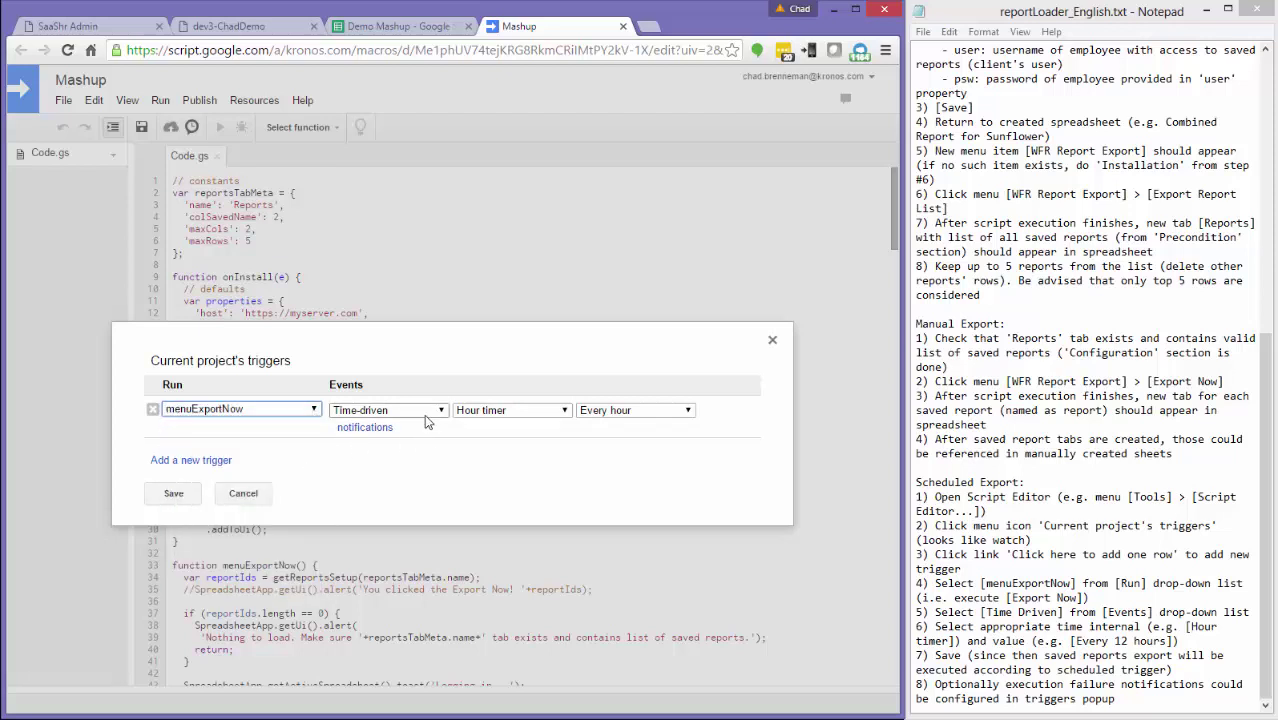
pyautogui.click(529, 413)
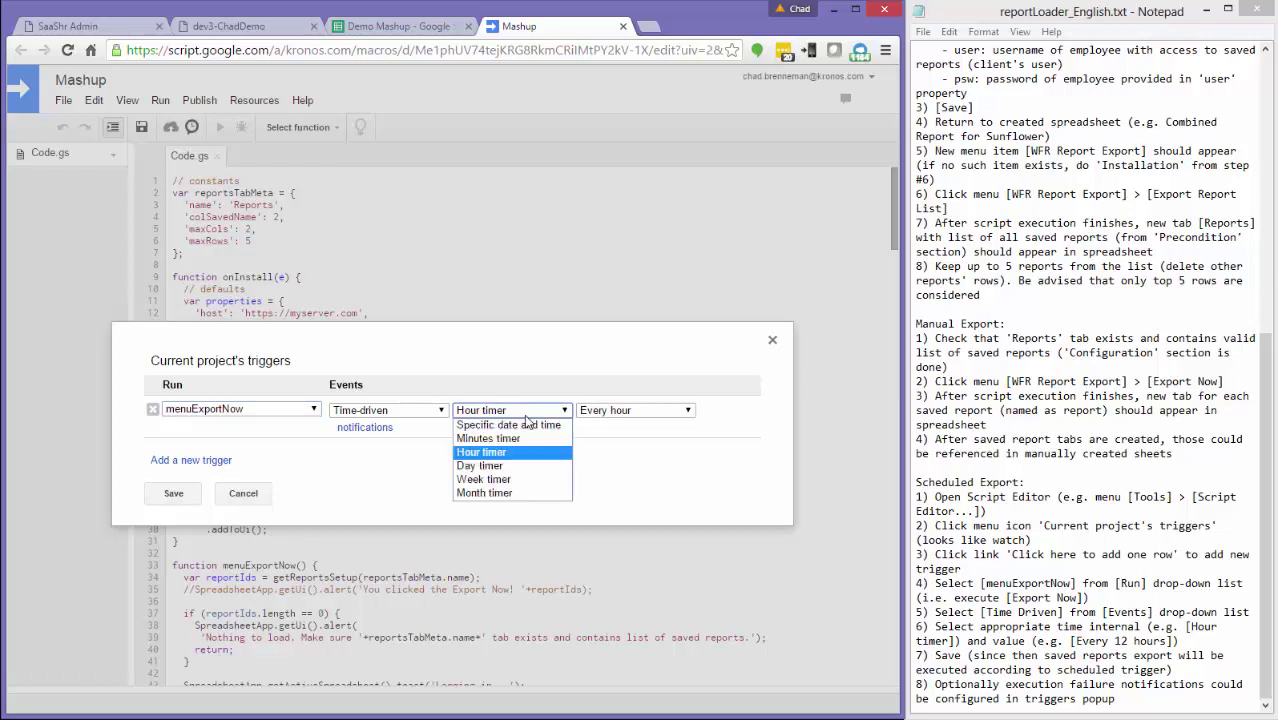
pyautogui.click(520, 440)
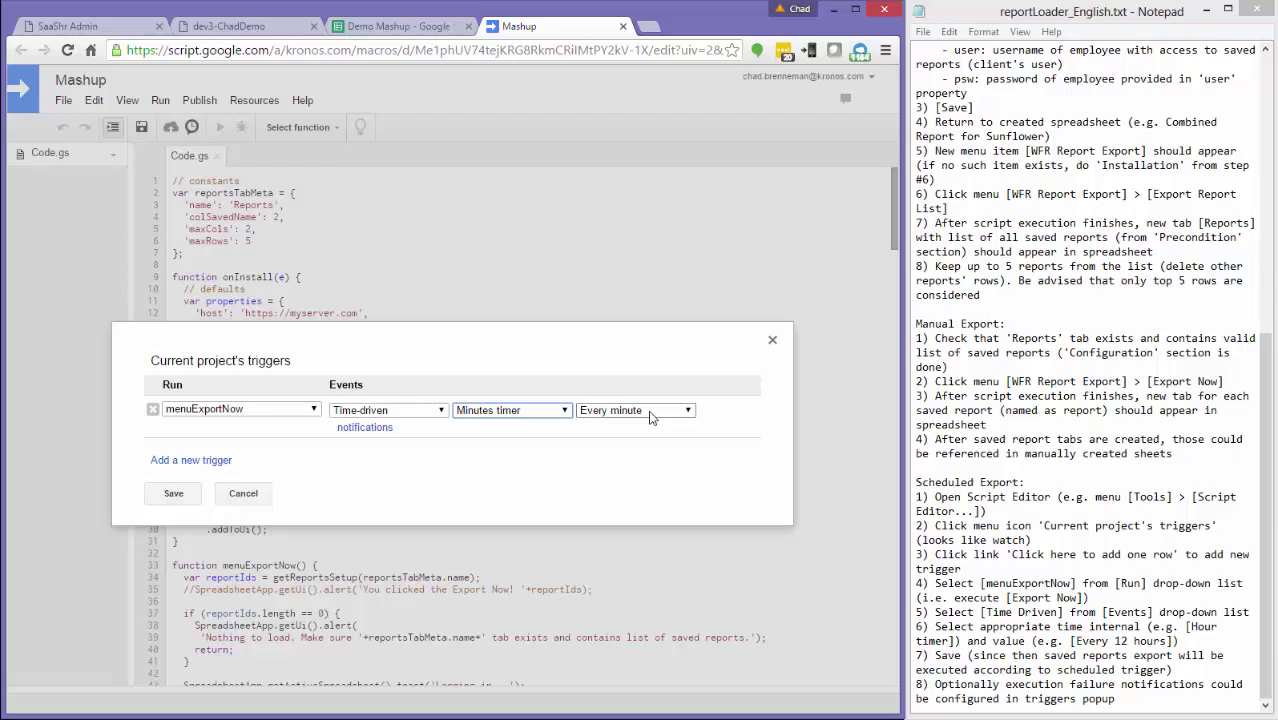
pyautogui.click(170, 494)
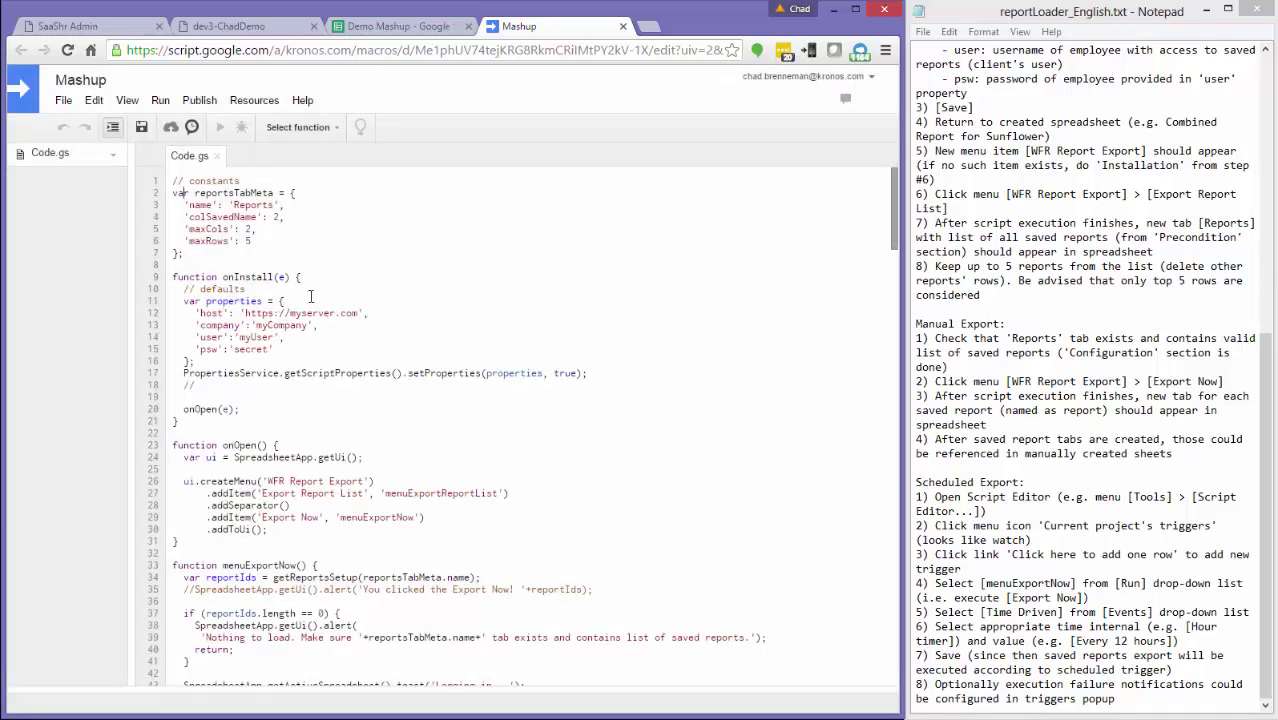
# Close the Mashup script editor and return to My Dashboard in the dev3-ChadDemo Workforce Ready tab.
pyautogui.click(623, 26)
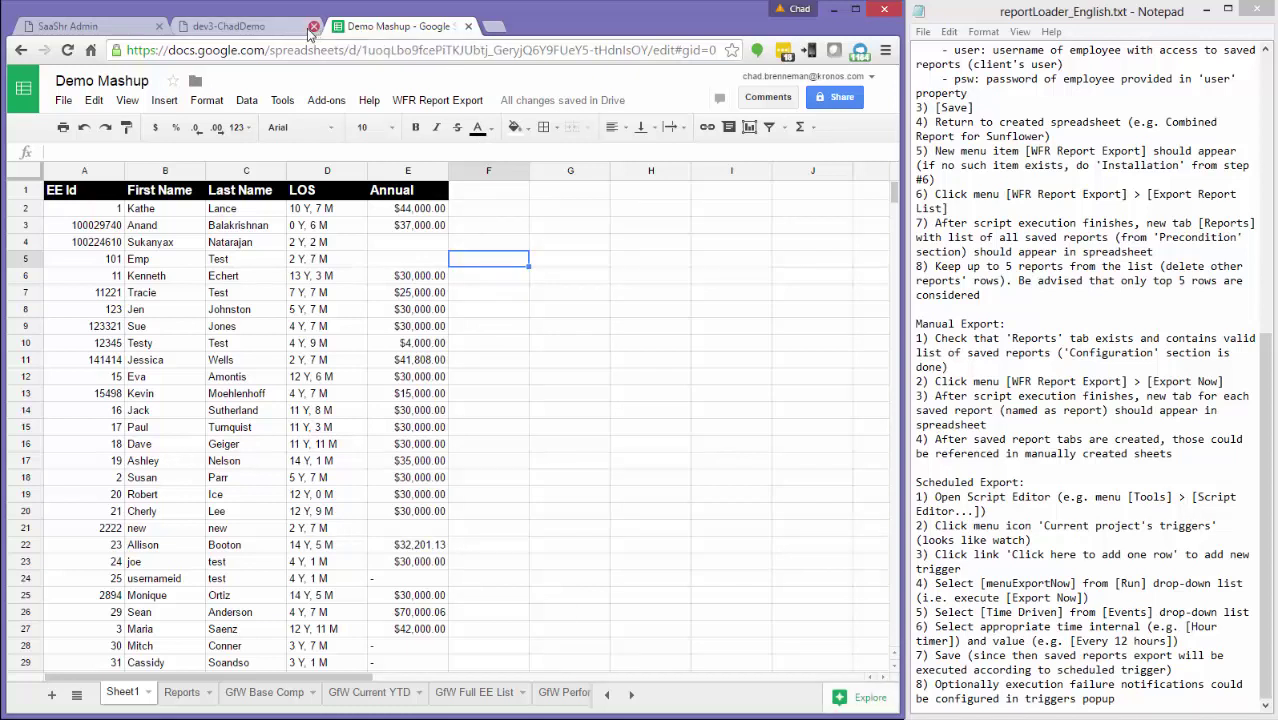
pyautogui.click(276, 30)
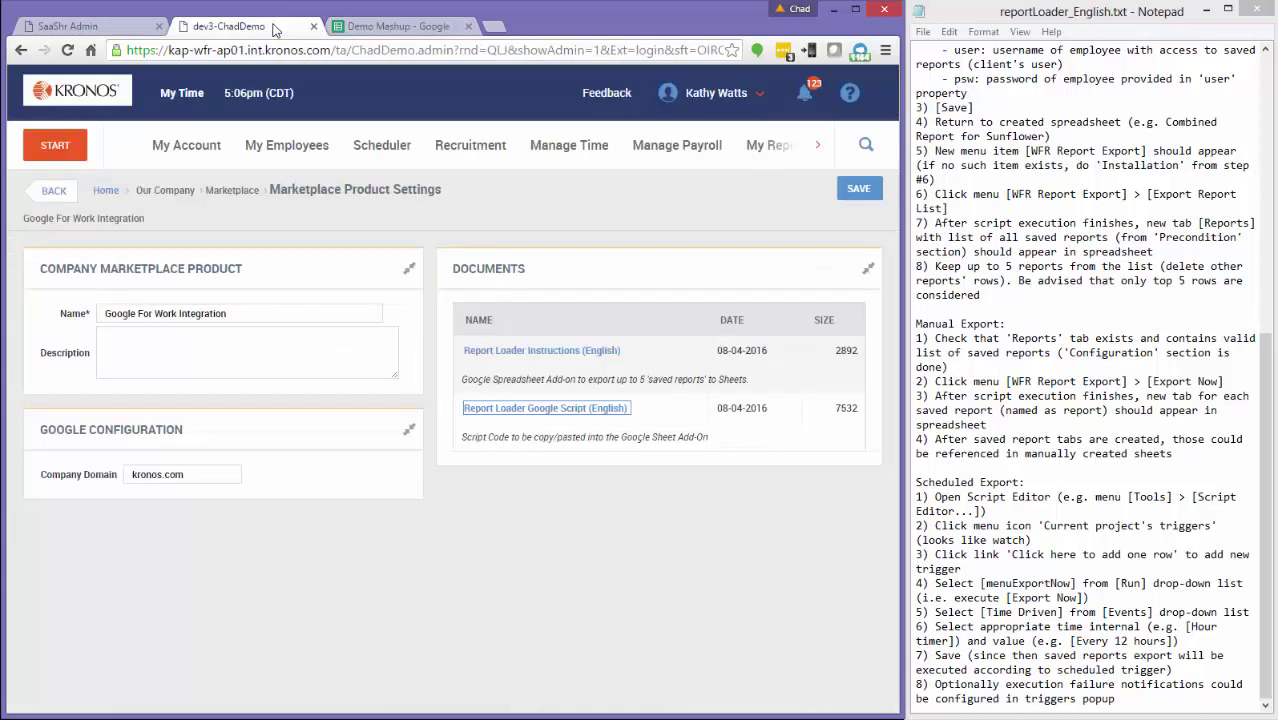
pyautogui.click(72, 92)
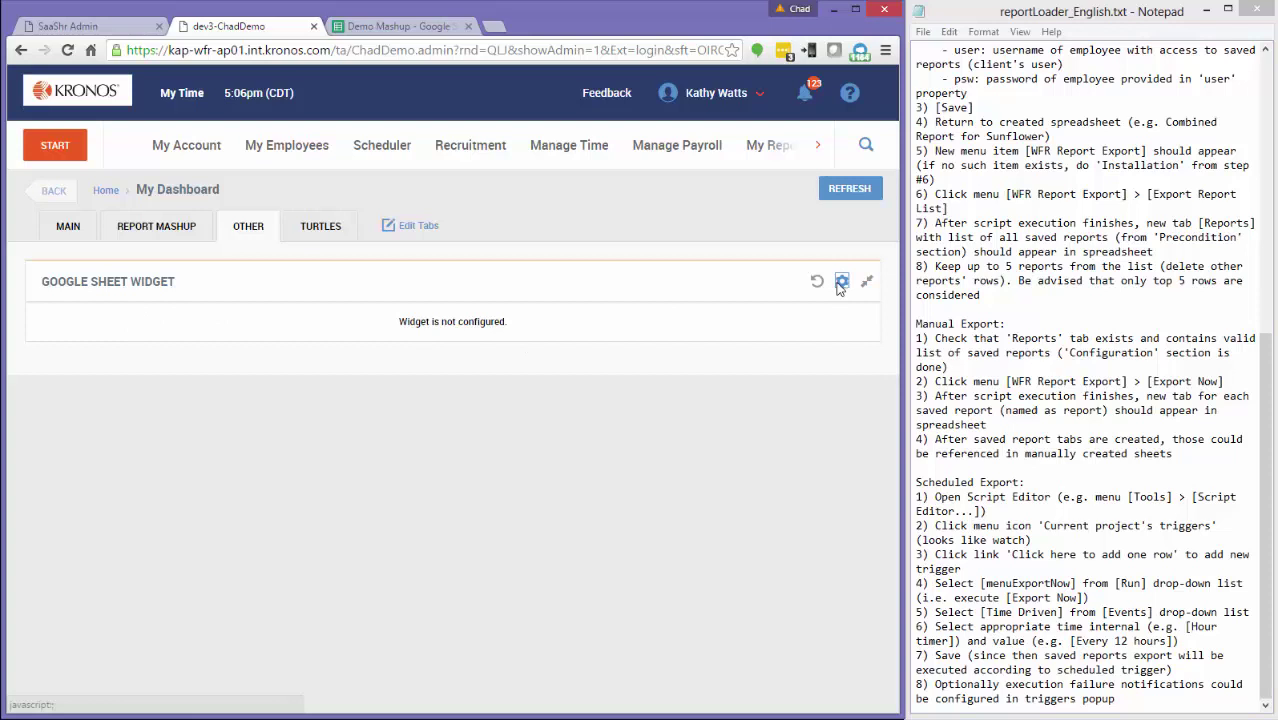
# Point the Google Sheet widget at Innovation > Google > Integration Tests > Demo Mashup, save it, then go to SaaShr Admin.
pyautogui.click(840, 285)
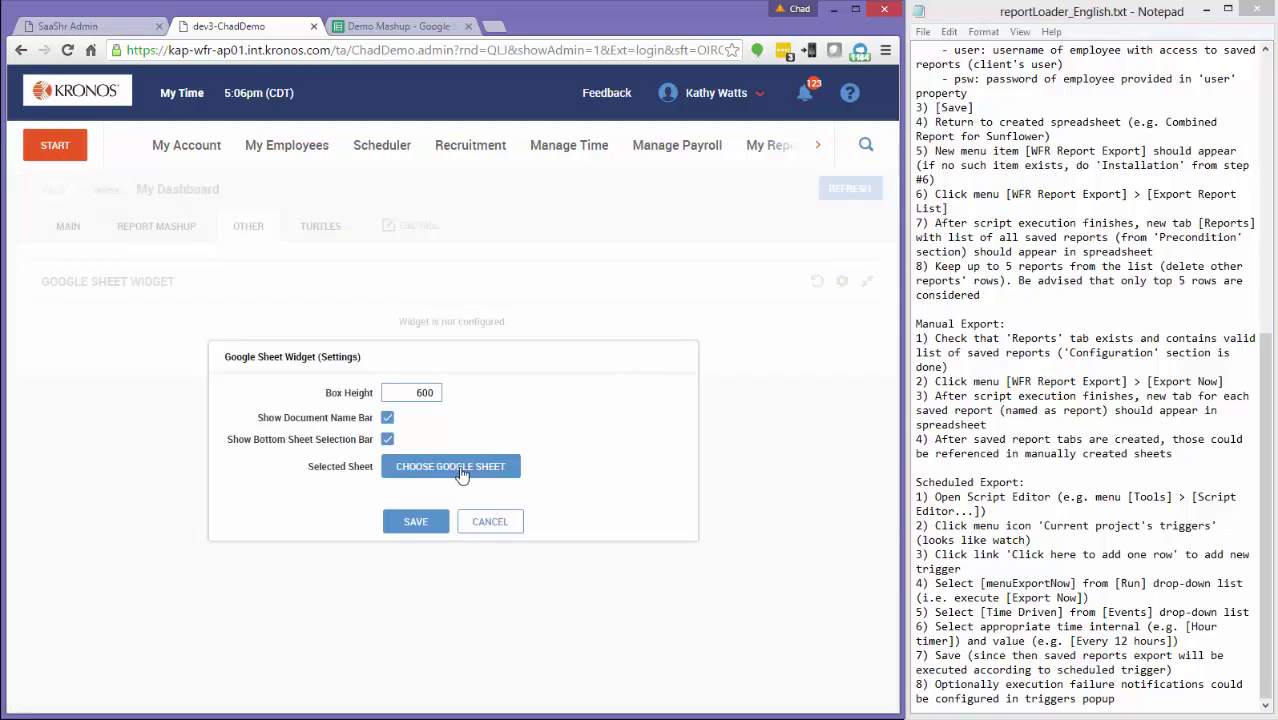
pyautogui.click(461, 474)
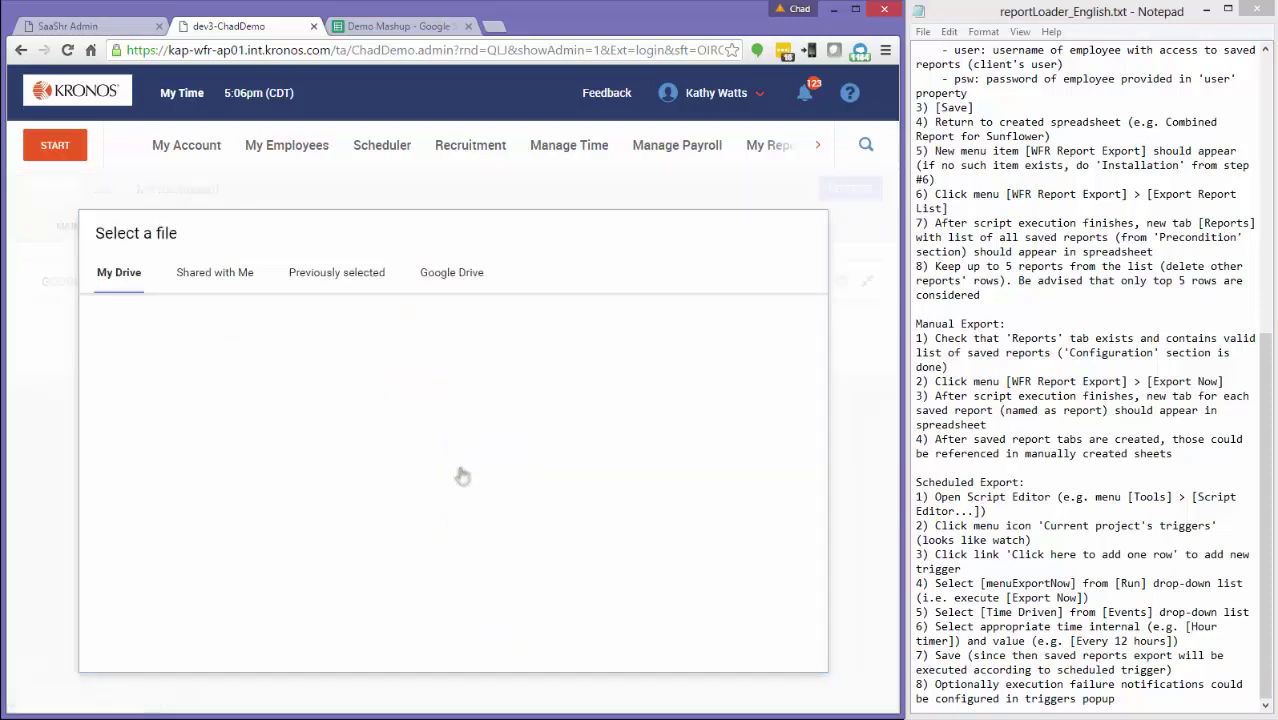
pyautogui.doubleClick(290, 428)
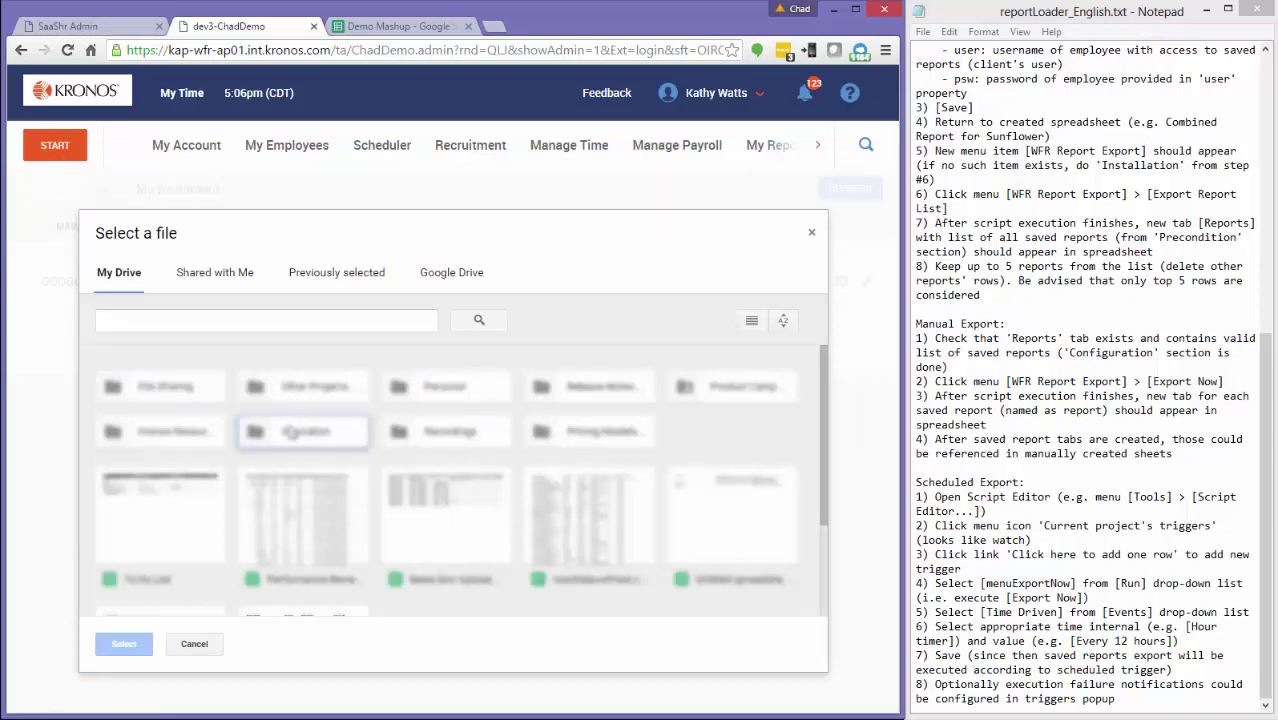
pyautogui.doubleClick(160, 402)
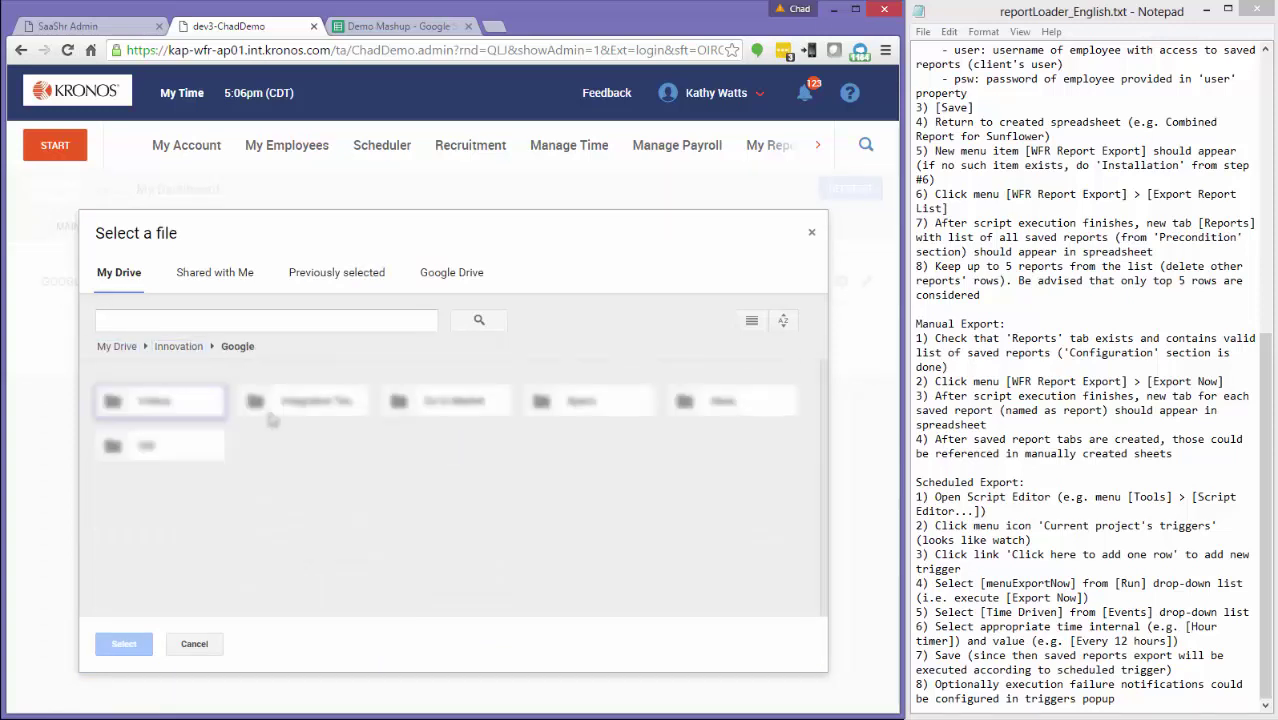
pyautogui.doubleClick(345, 410)
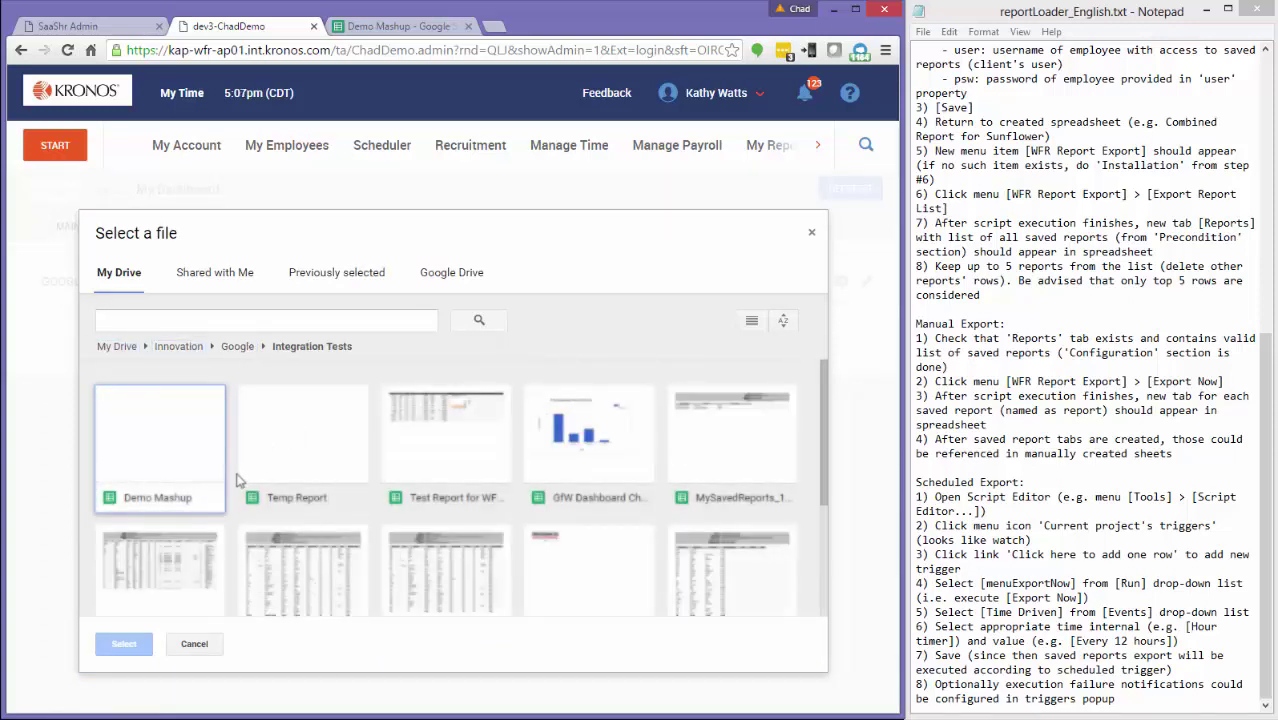
pyautogui.click(152, 462)
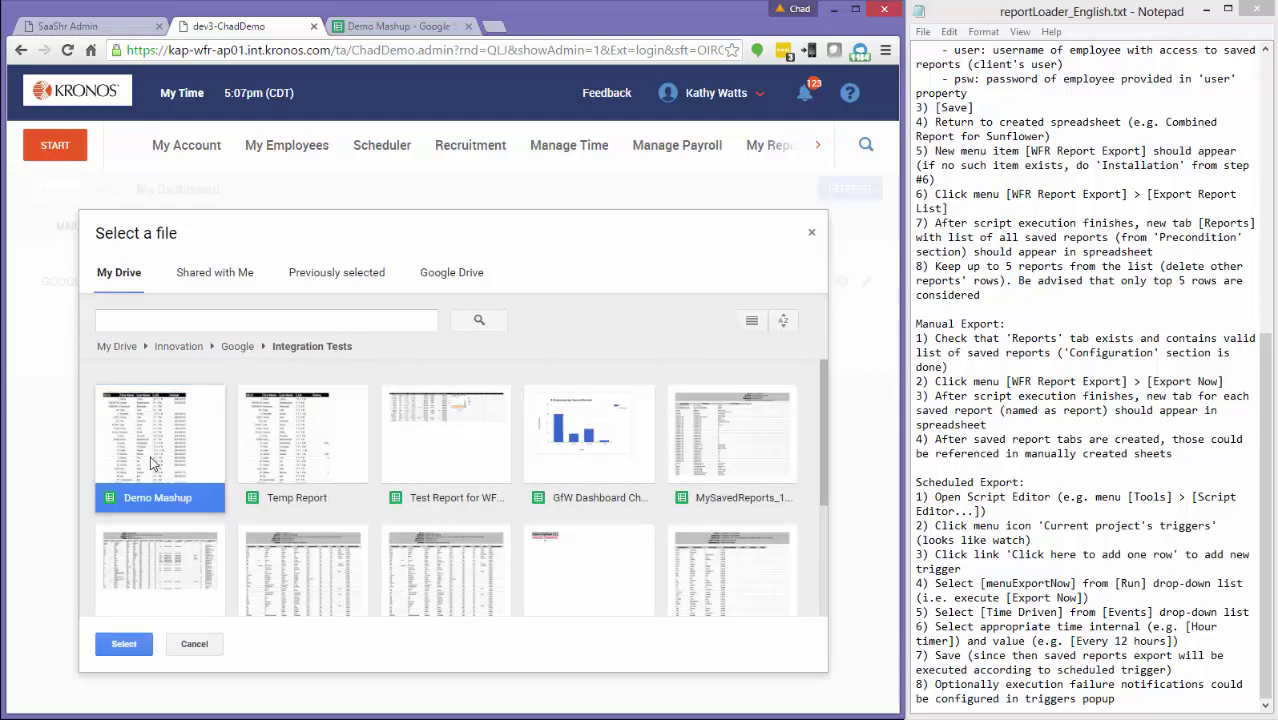
pyautogui.click(126, 644)
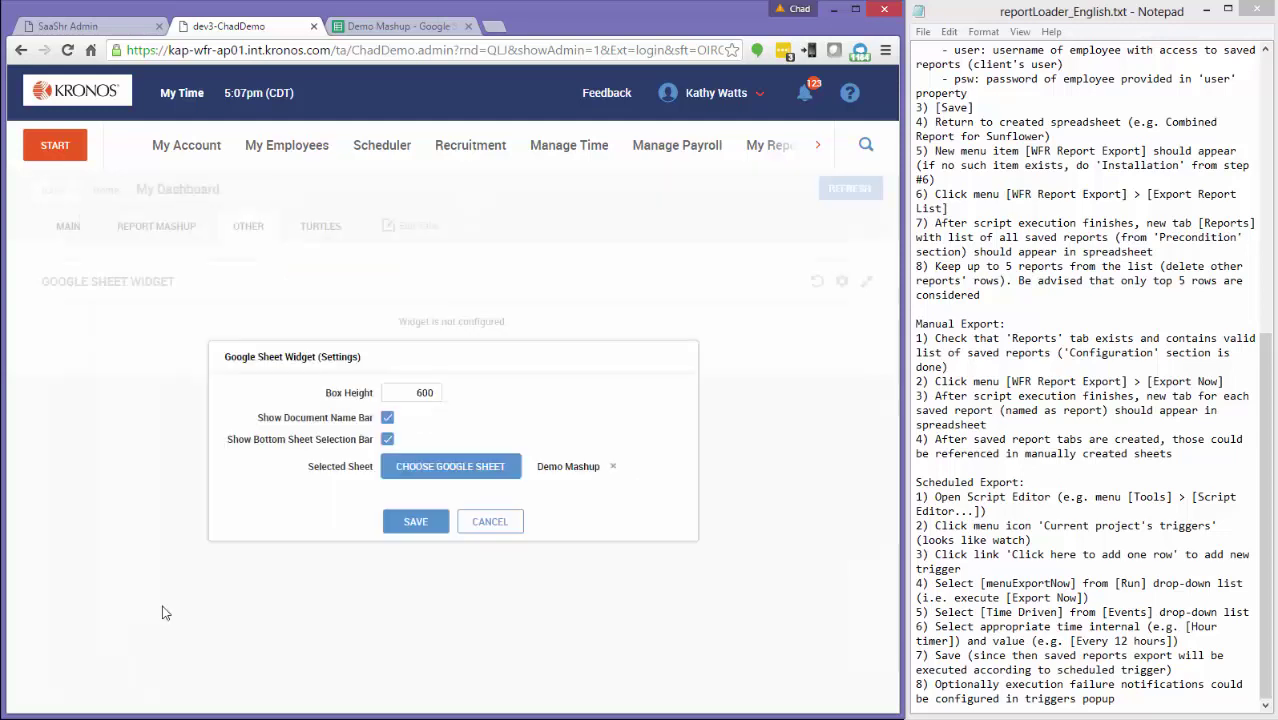
pyautogui.click(412, 522)
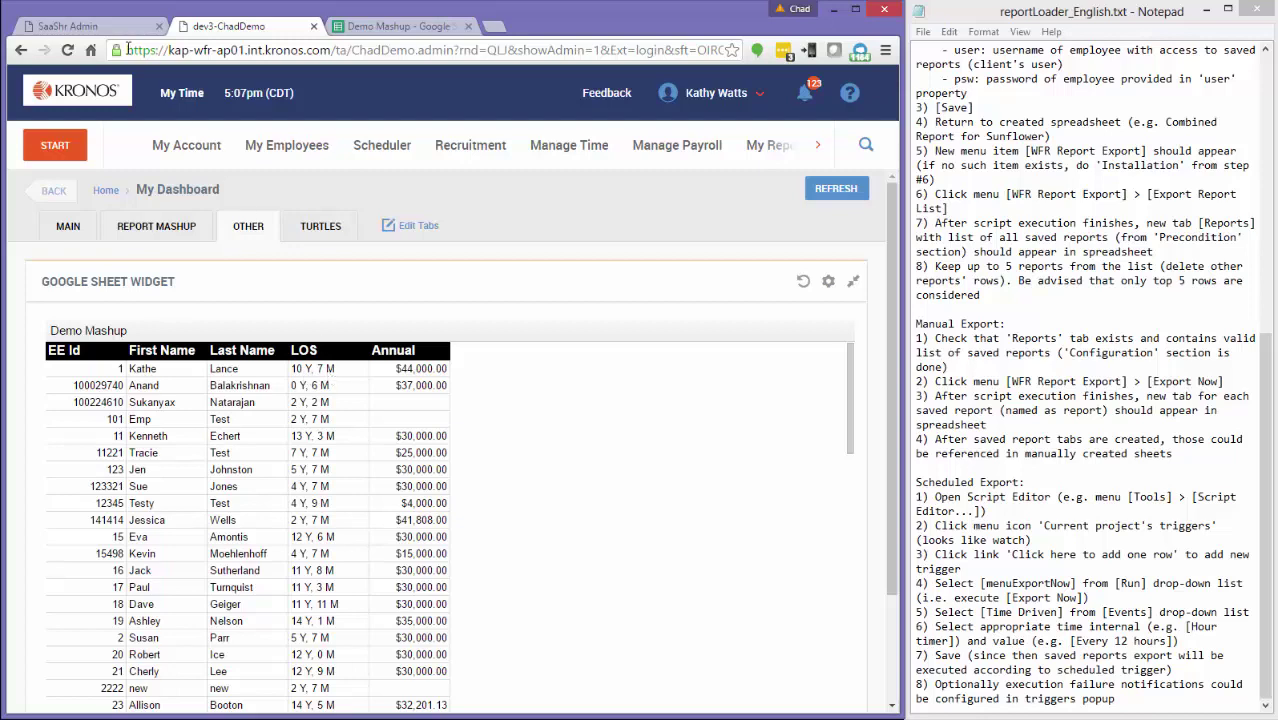
pyautogui.hotkey('ctrl', 'shift', 'Tab')
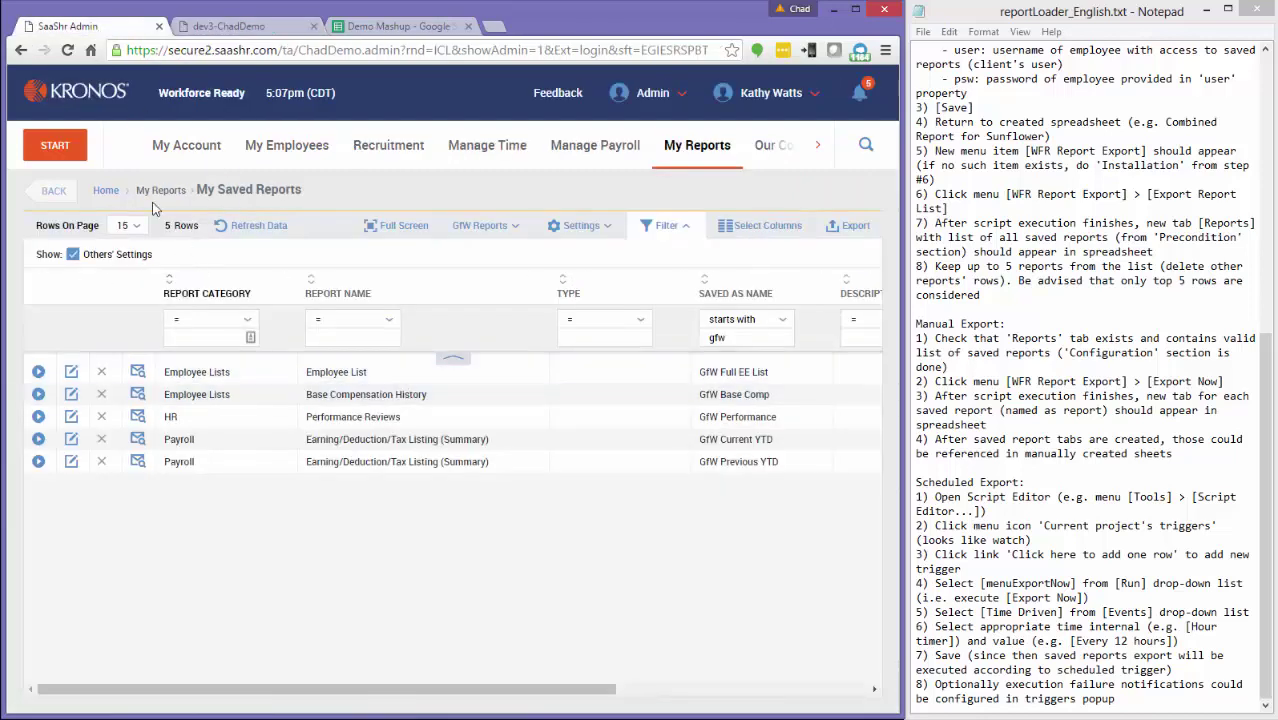
# Open the first employee's record from My Employees > Employee Information and expand its Dates section.
pyautogui.click(275, 152)
pyautogui.click(152, 194)
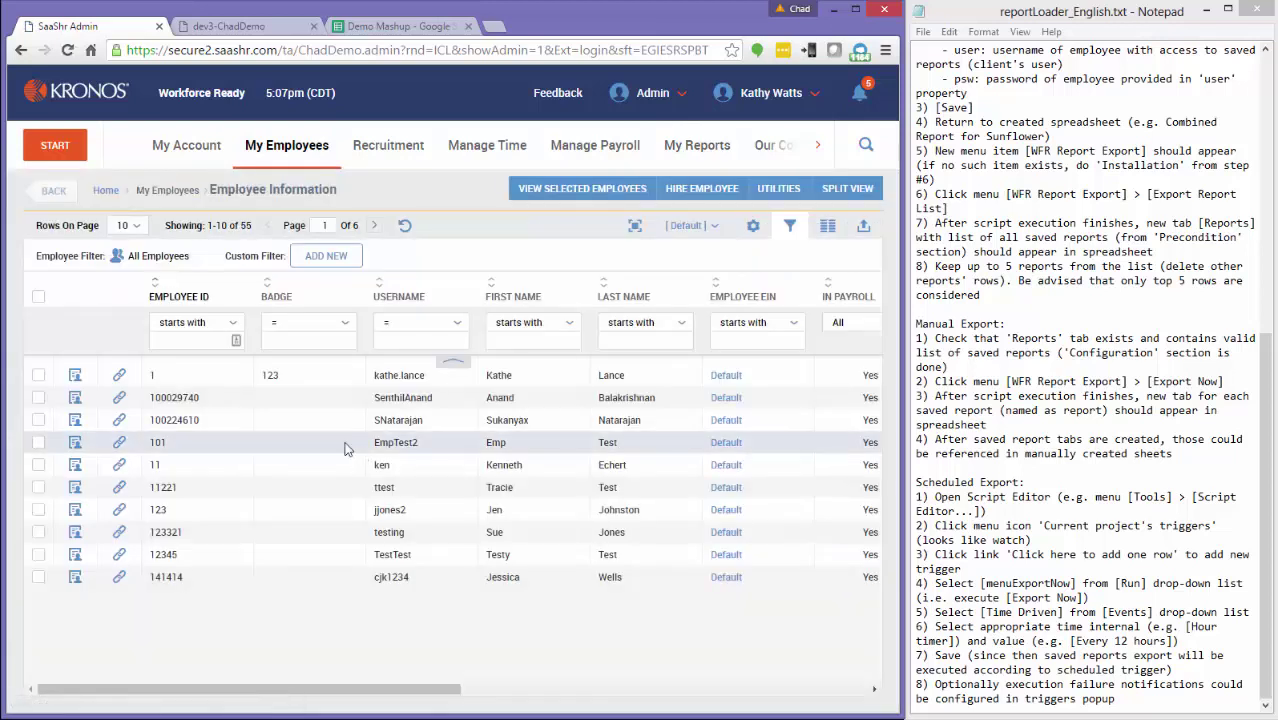
pyautogui.click(75, 376)
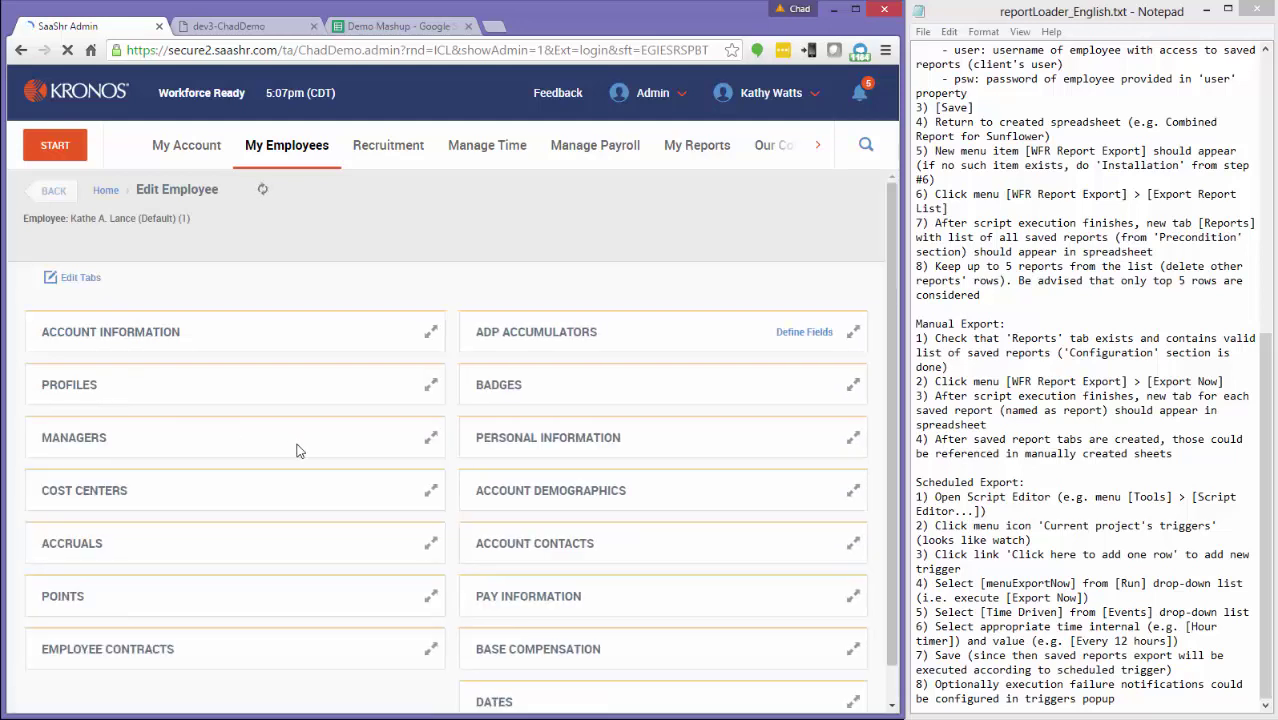
pyautogui.scroll(-3, 604, 592)
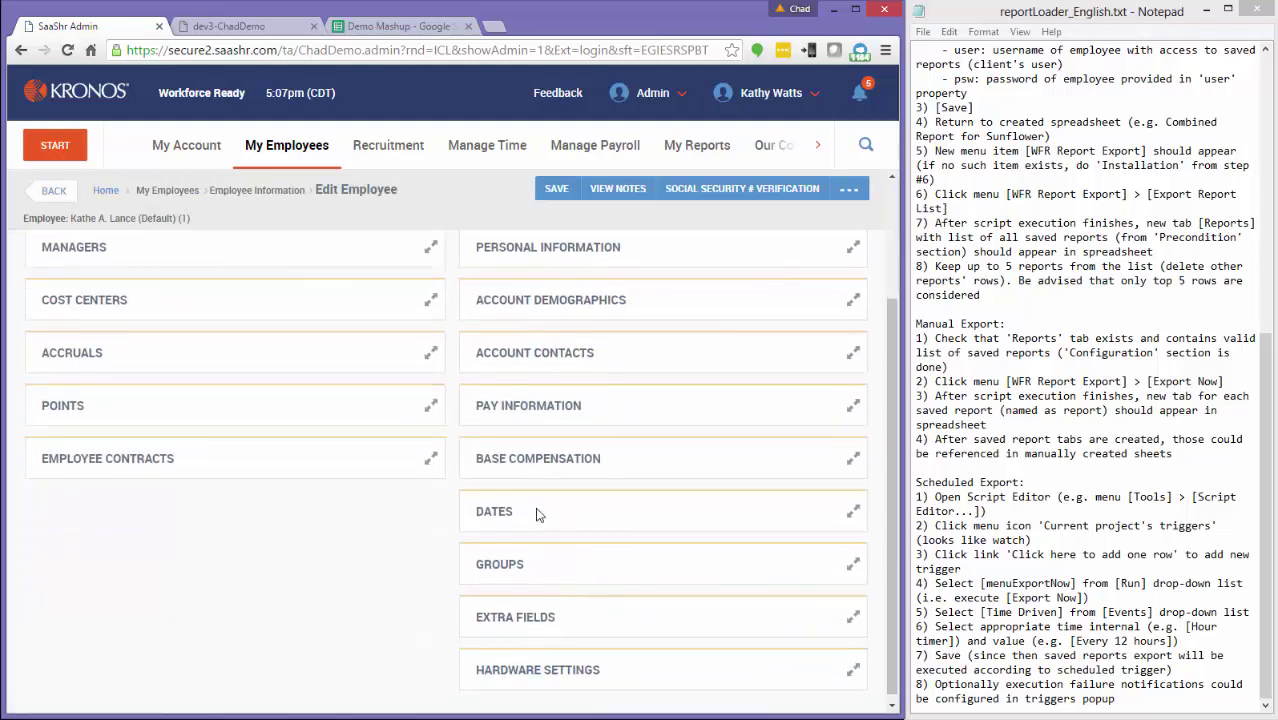
pyautogui.click(538, 513)
# Change the Hired date to 12-15-2010, save, and return to the dev3-ChadDemo dashboard.
pyautogui.tripleClick(521, 558)
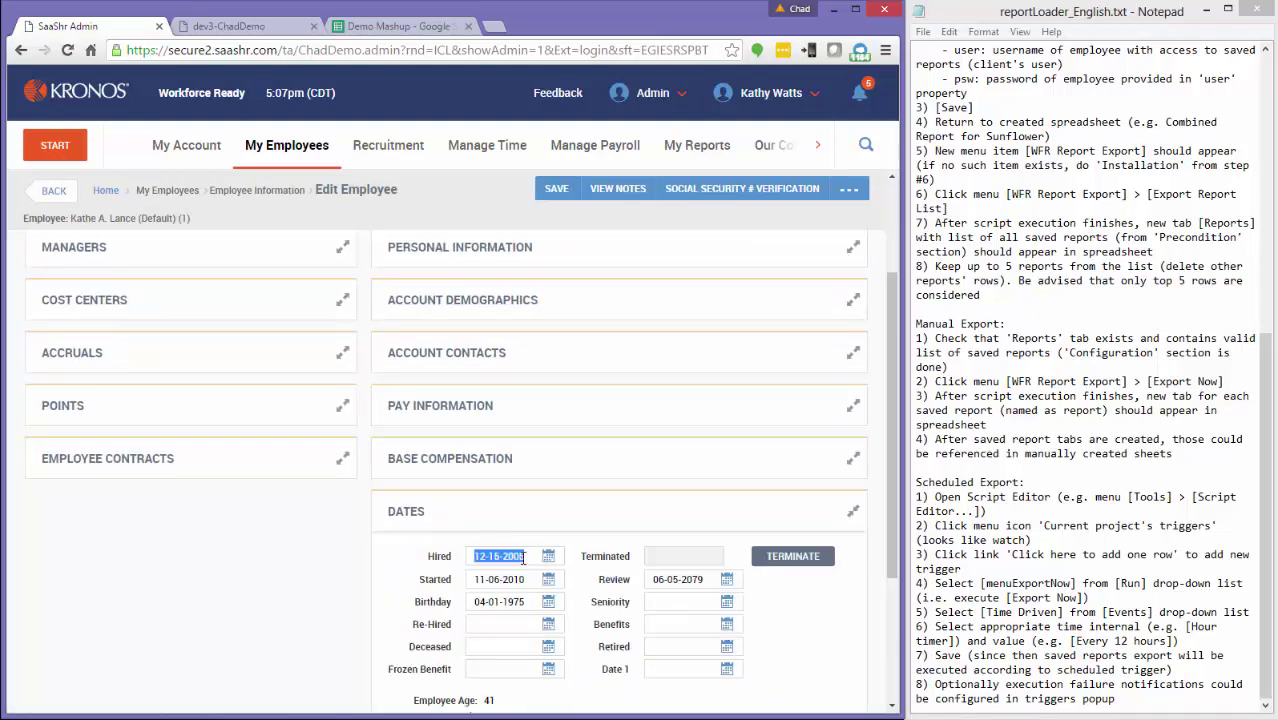
pyautogui.click(525, 558)
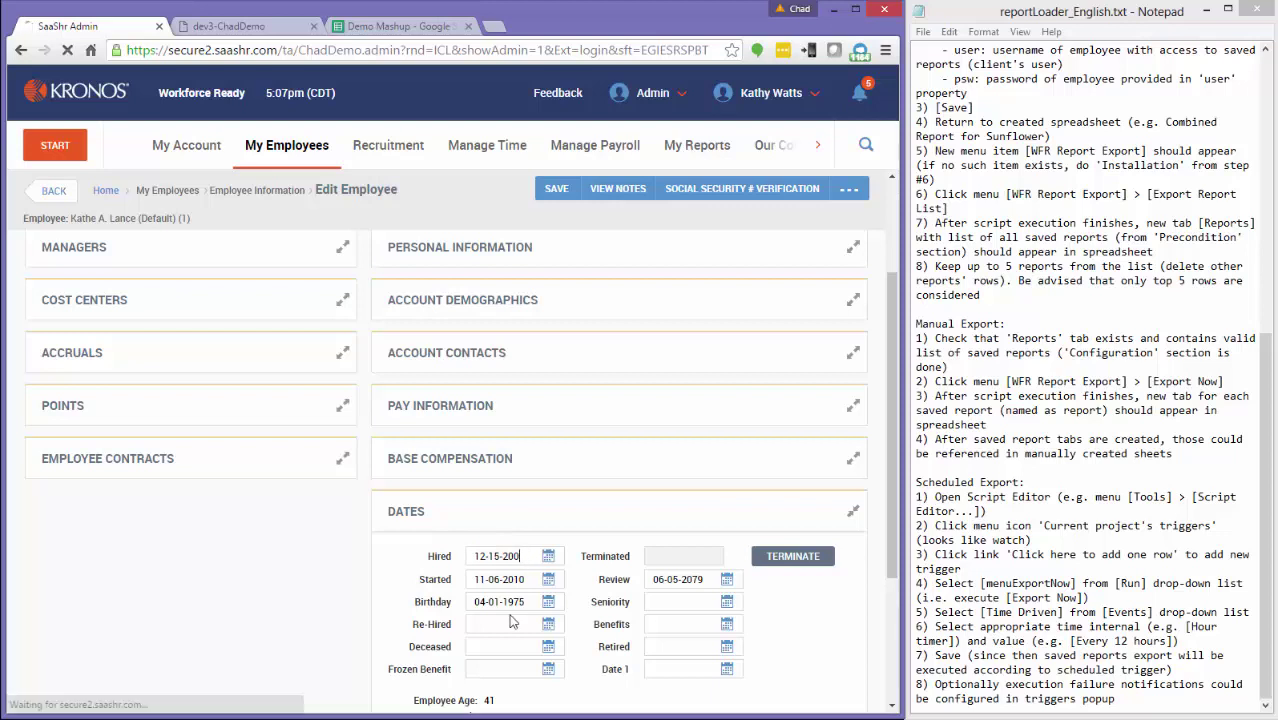
pyautogui.press('BackSpace')
pyautogui.press('BackSpace')
pyautogui.write('10')
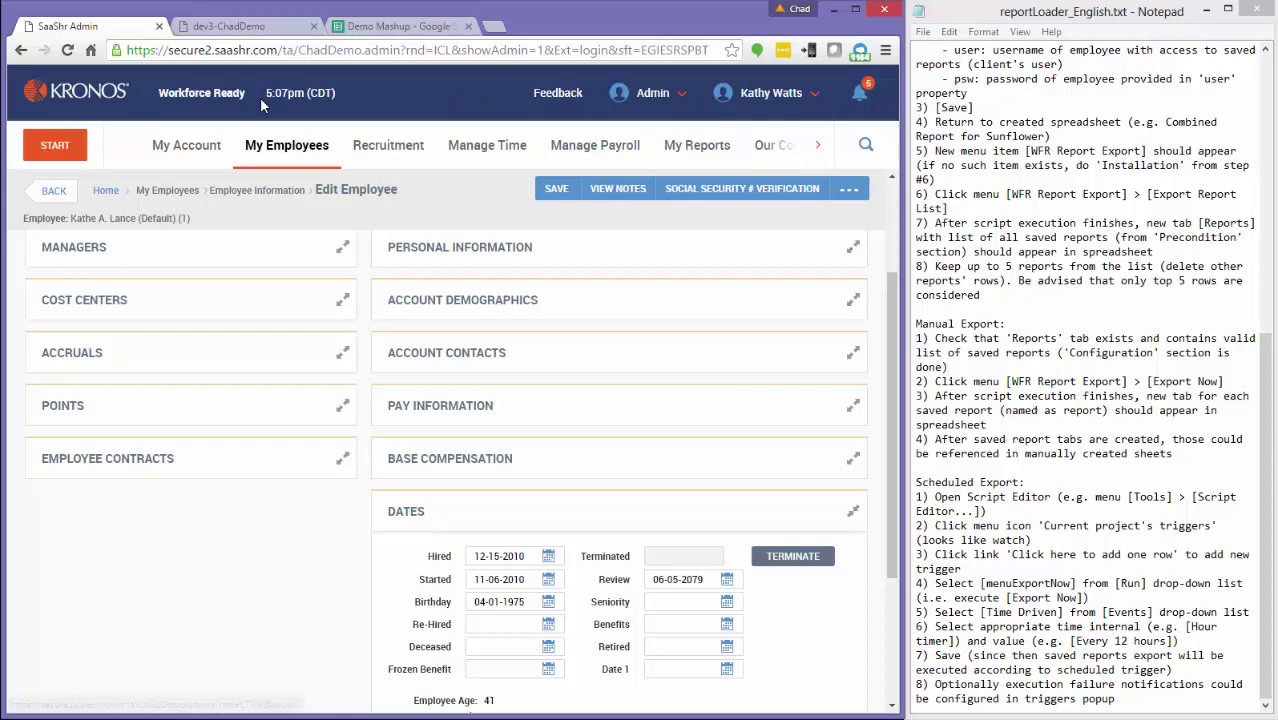
pyautogui.click(561, 193)
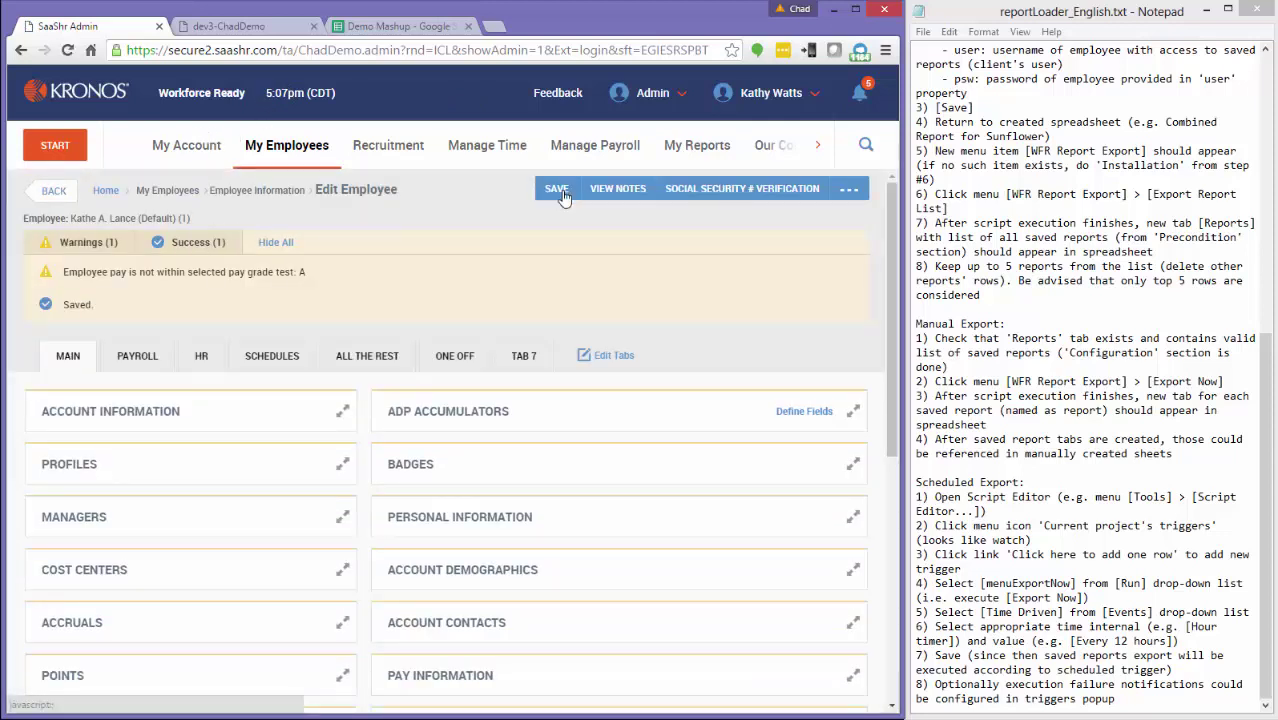
pyautogui.click(250, 30)
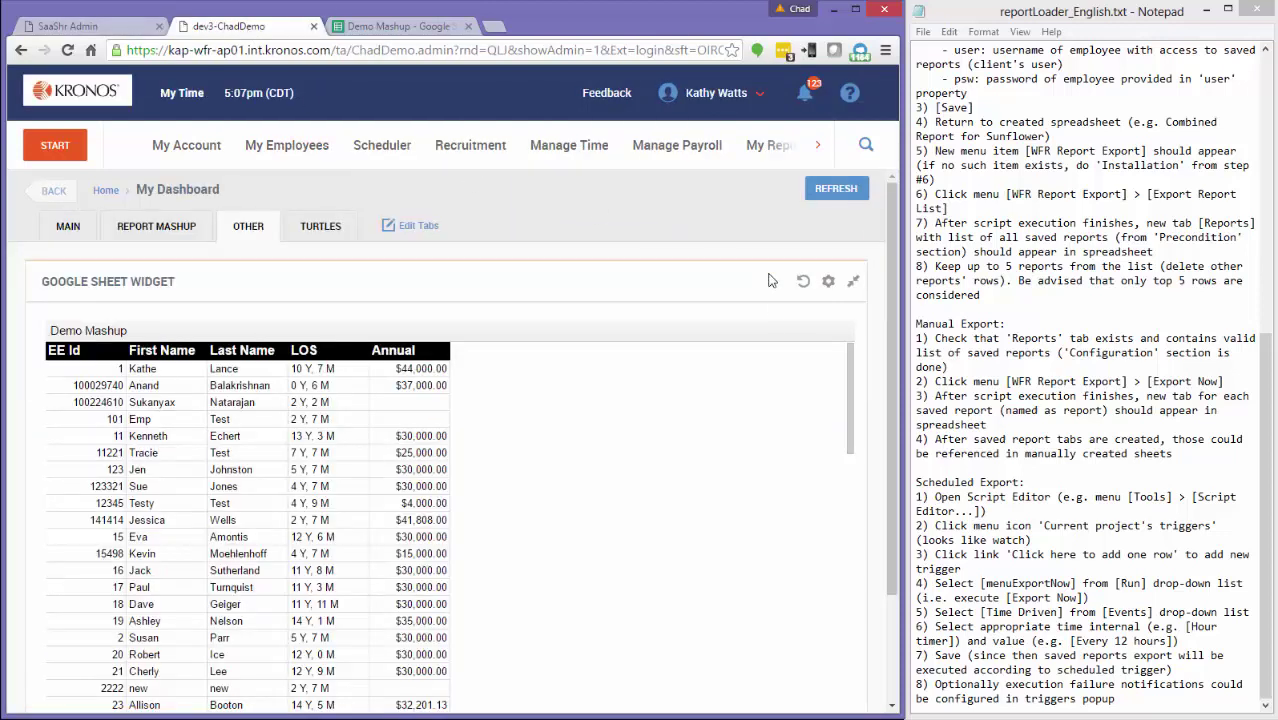
# Refresh the widget and reload the dashboard to show LOS 5 Y, 7 M, then close Notepad.
pyautogui.click(804, 284)
pyautogui.click(72, 95)
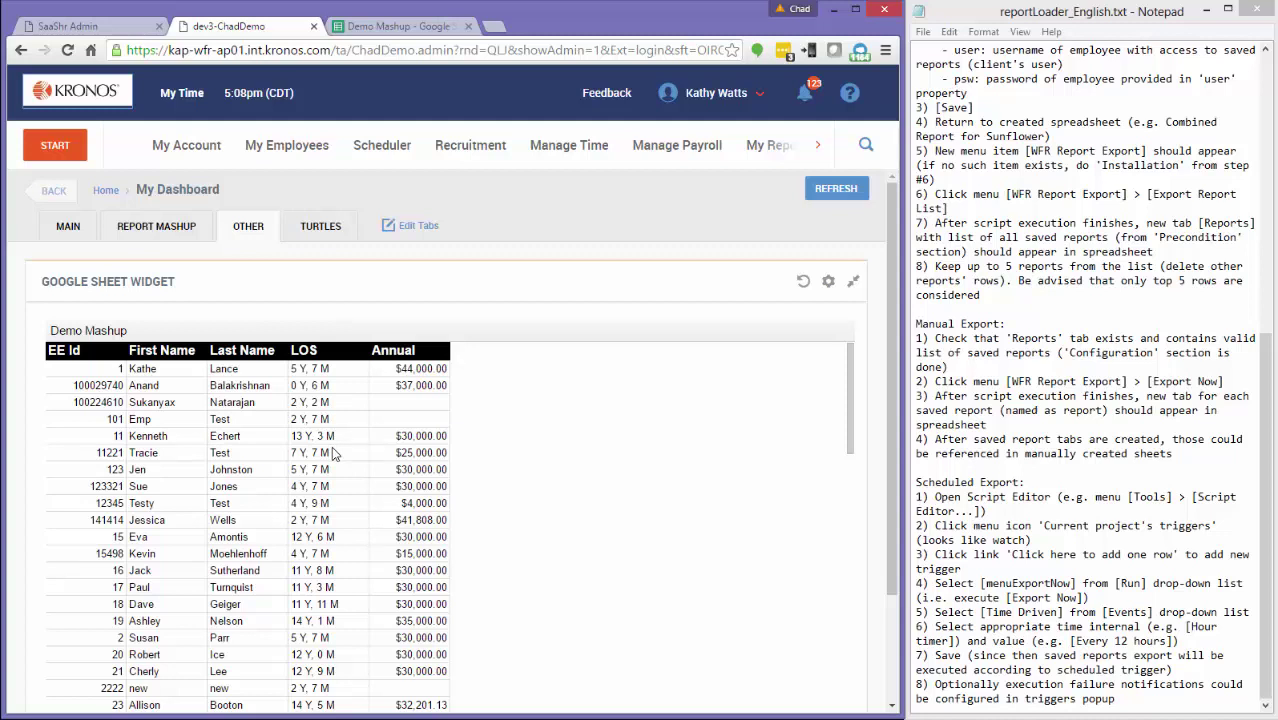
pyautogui.click(1250, 28)
pyautogui.click(1256, 9)
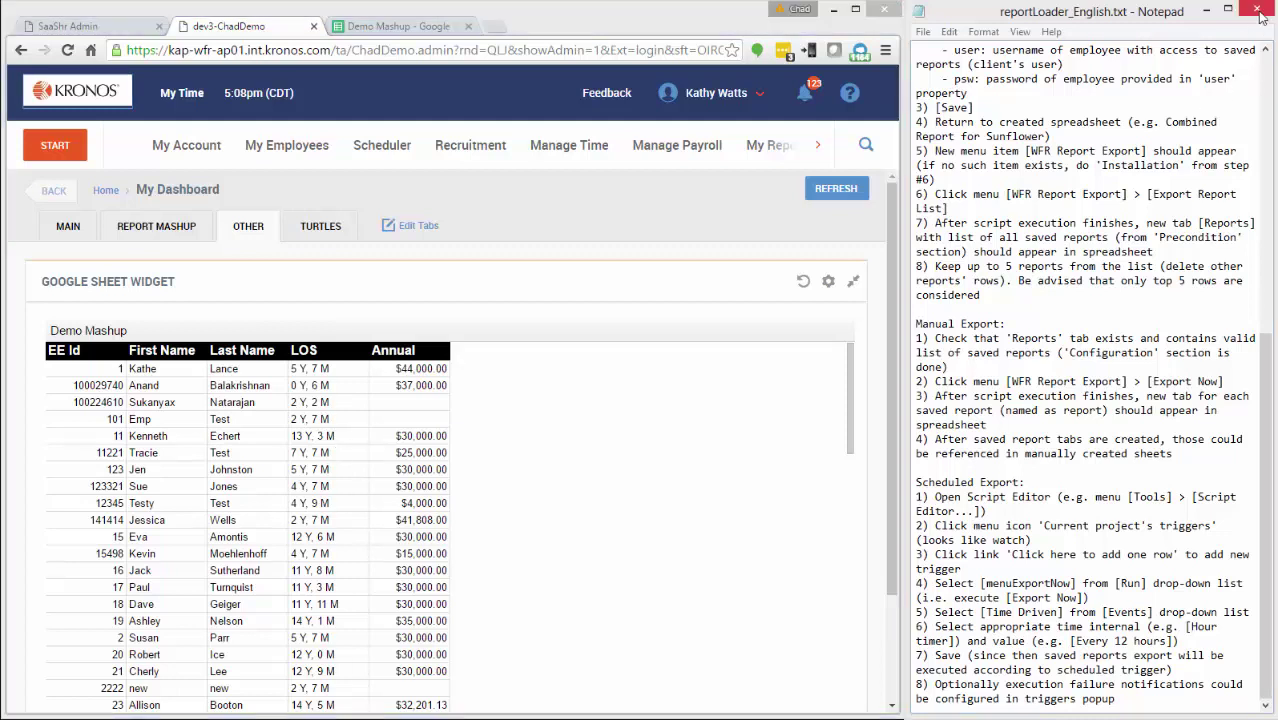
# Maximize the Chrome window and show the REPORT MASHUP dashboard tab with its pay report and chart.
pyautogui.click(855, 9)
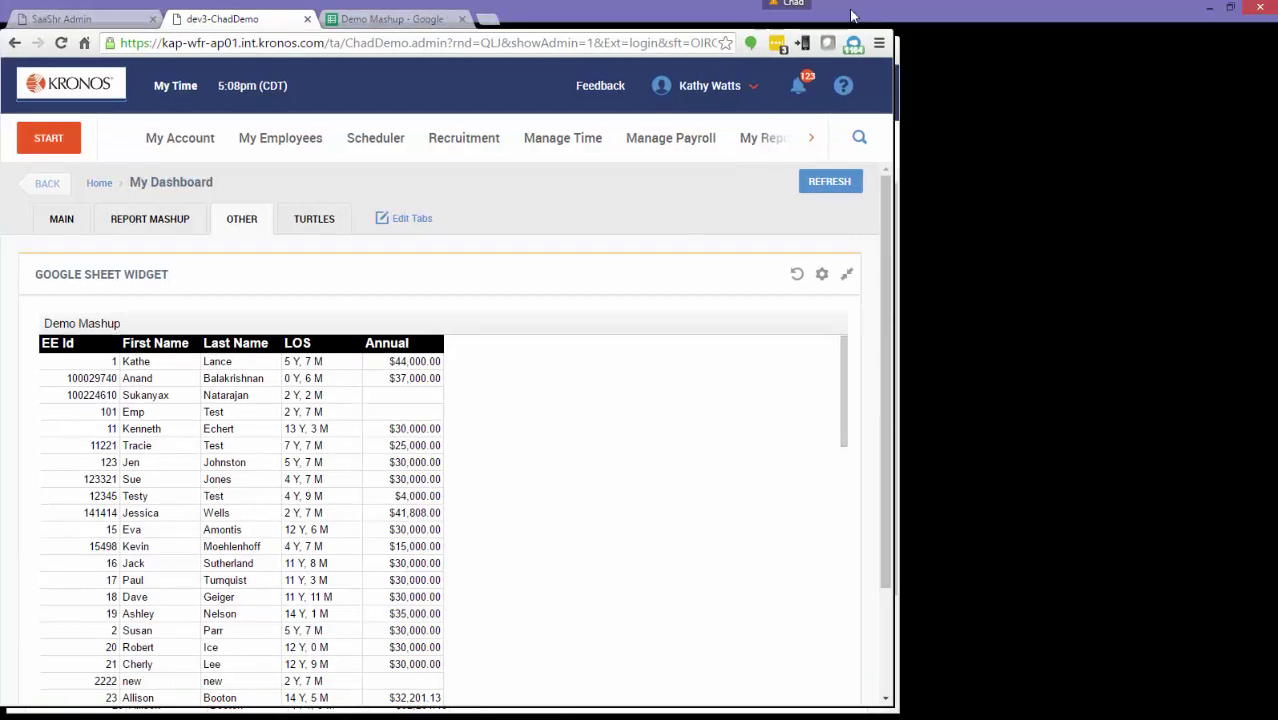
pyautogui.click(157, 219)
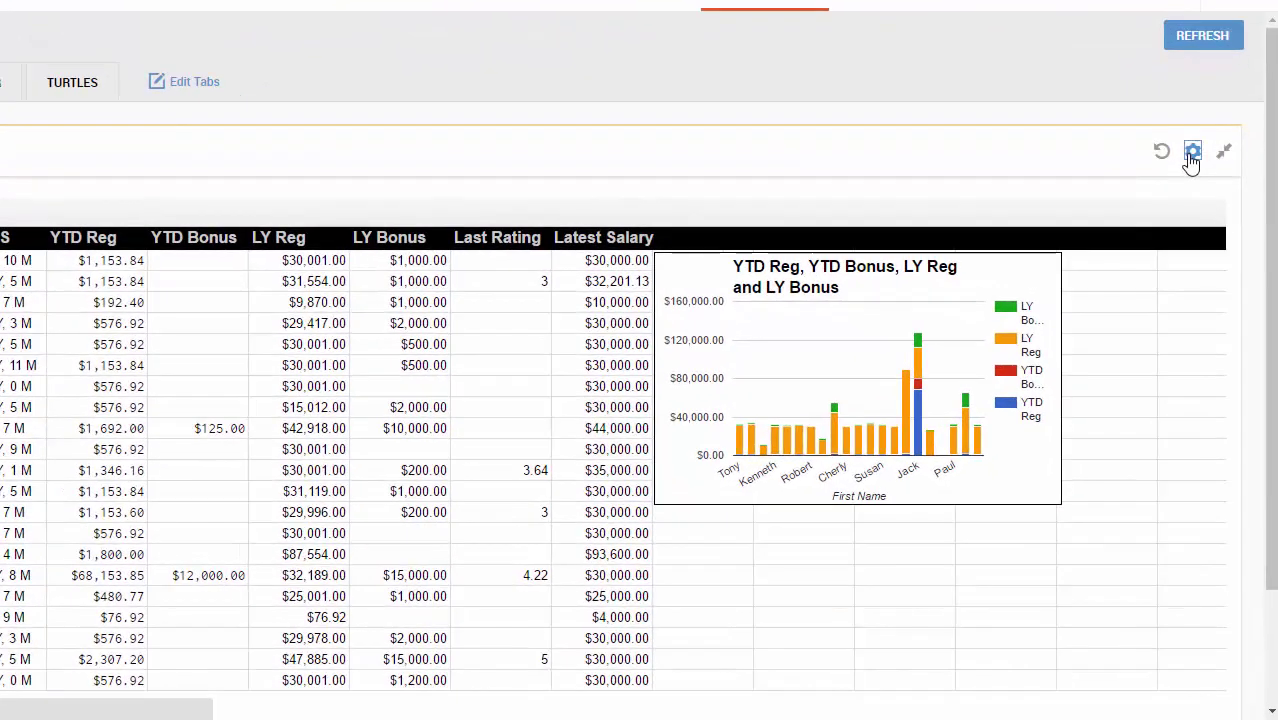
pyautogui.click(1191, 153)
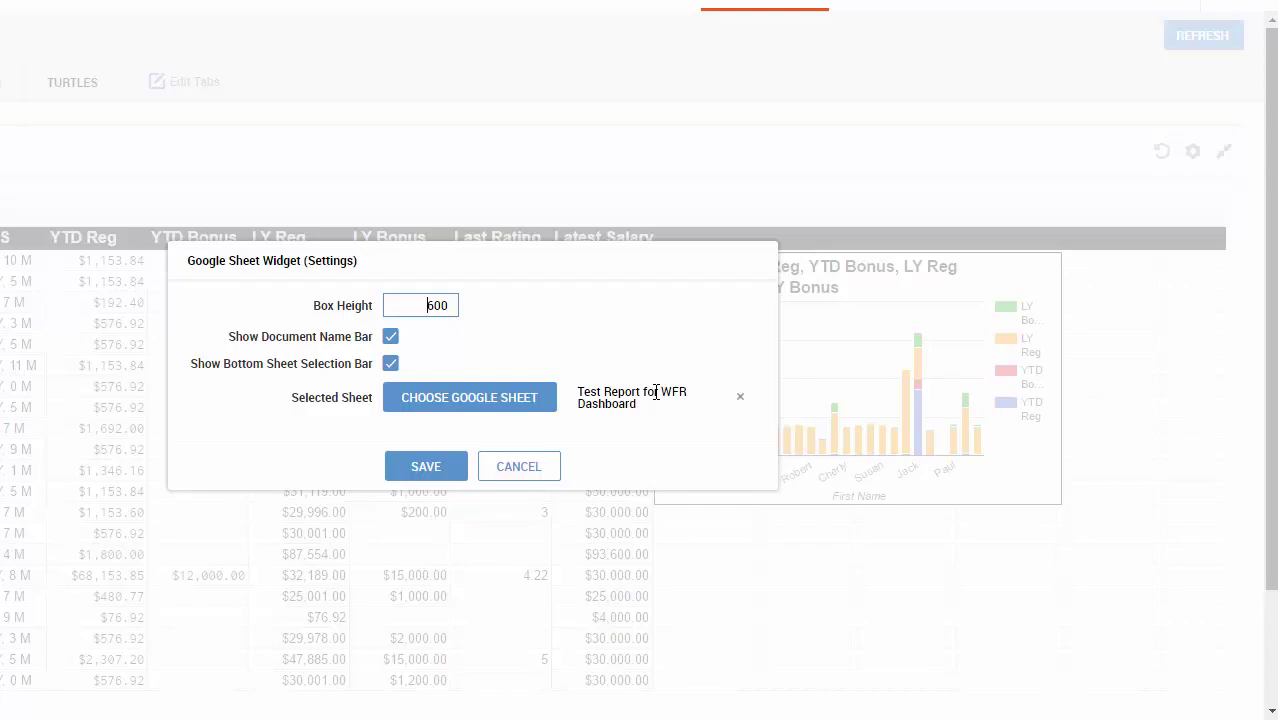
pyautogui.click(536, 476)
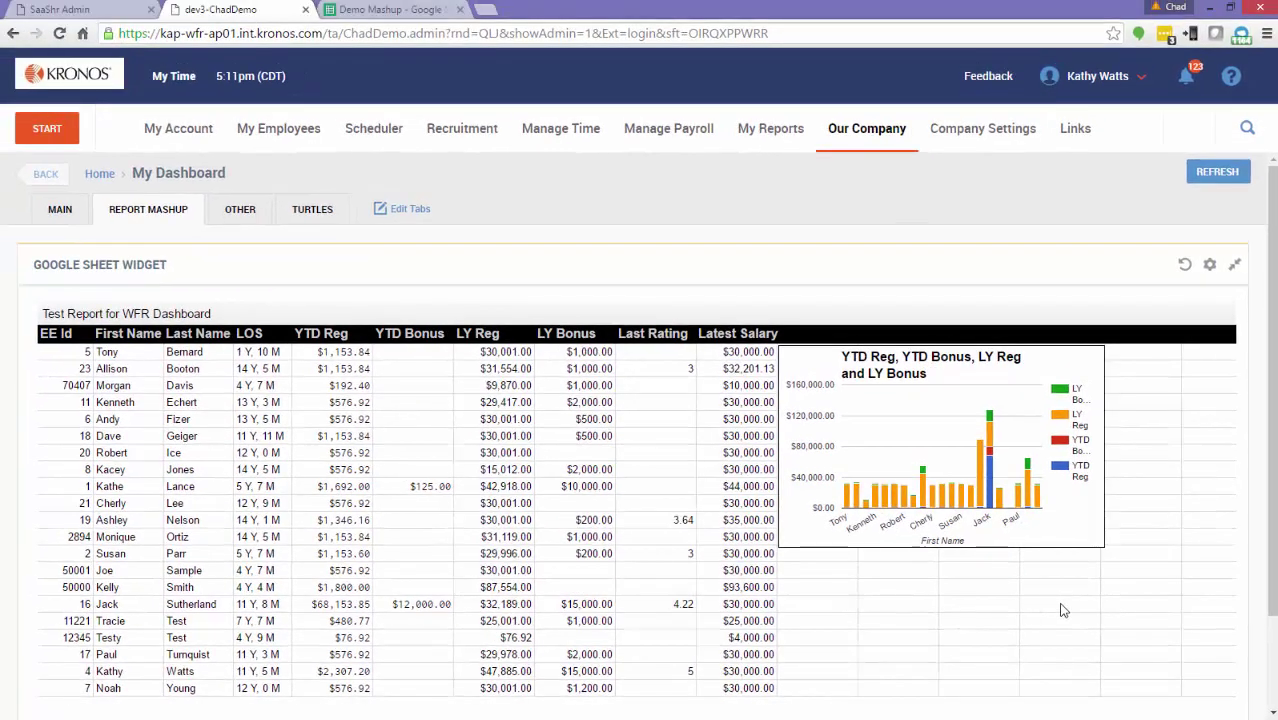